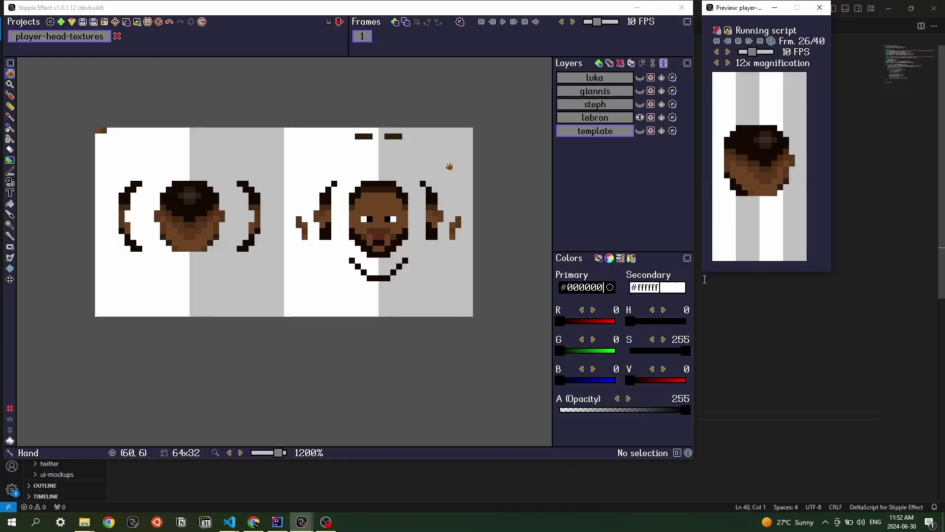
# Step: Show the green template layer, then zoom and pan the head sprite sheet into view
pyautogui.click(312, 11)
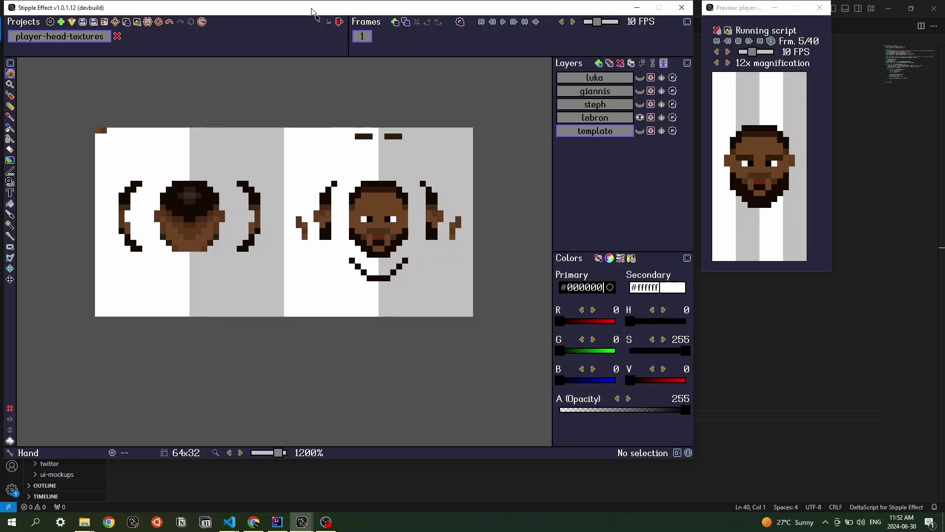
pyautogui.click(651, 129)
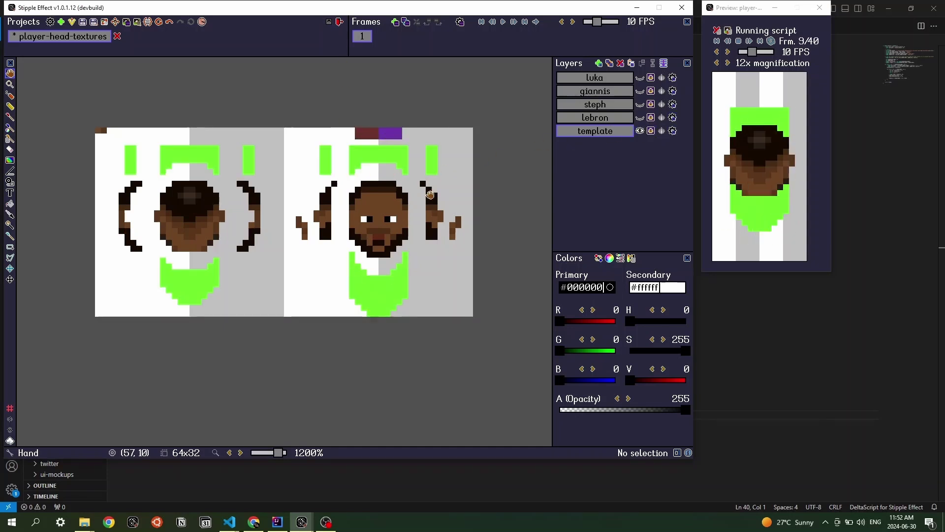
pyautogui.scroll(1, 431, 196)
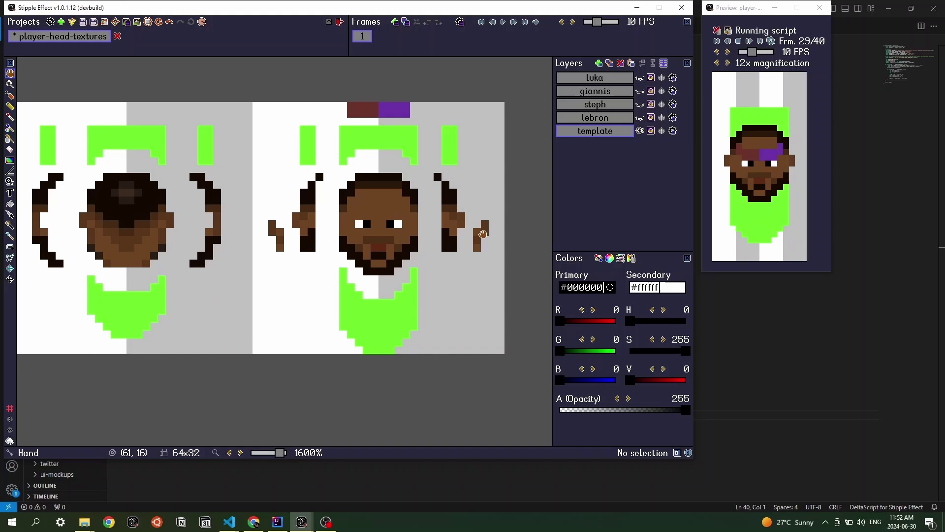
pyautogui.scroll(-1, 97, 206)
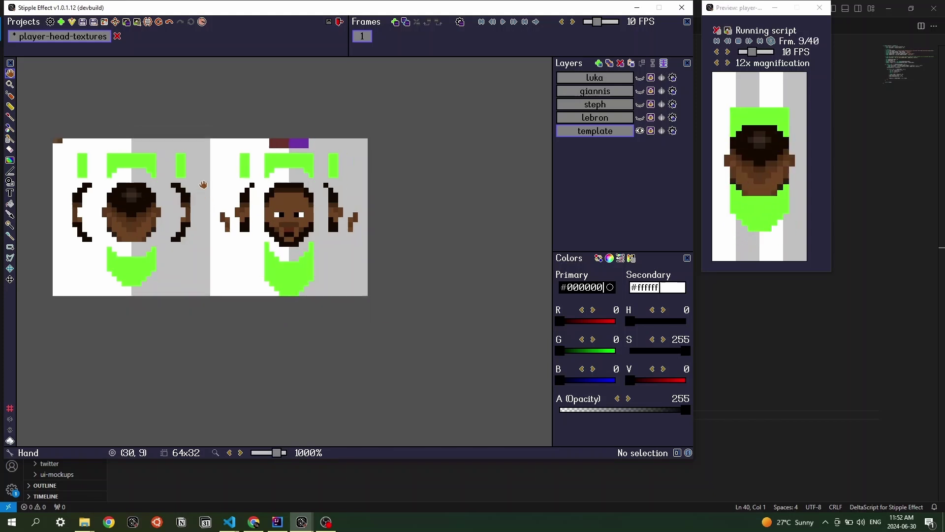
pyautogui.moveTo(200, 200); pyautogui.dragTo(264, 194)
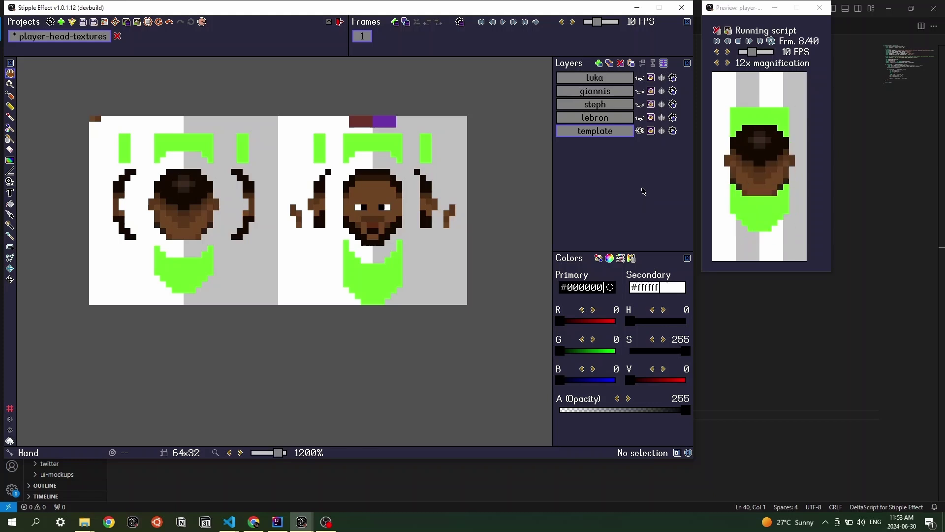
# Step: Hide the template guides and toggle visibility of the headband, curly-haired, dark and bearded head layers
pyautogui.click(639, 117)
pyautogui.click(640, 131)
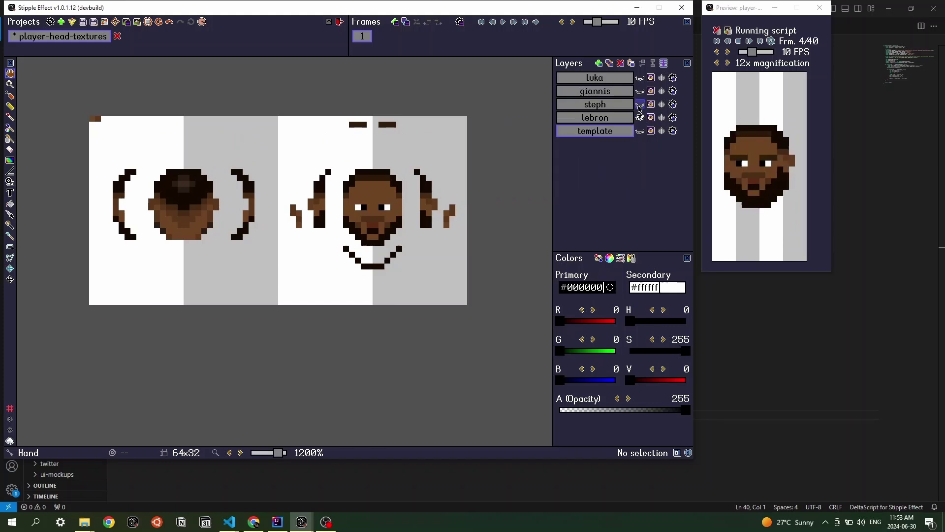
pyautogui.click(641, 104)
pyautogui.click(642, 104)
pyautogui.click(641, 91)
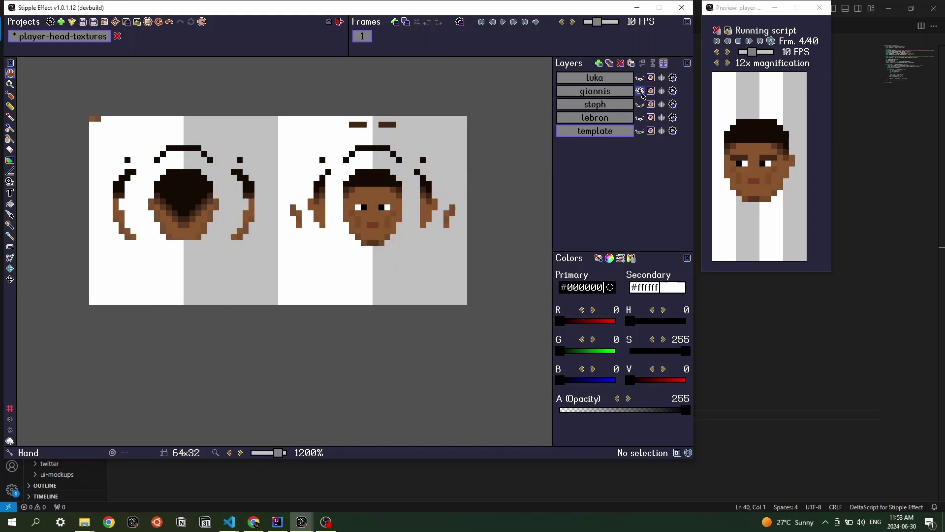
pyautogui.click(640, 78)
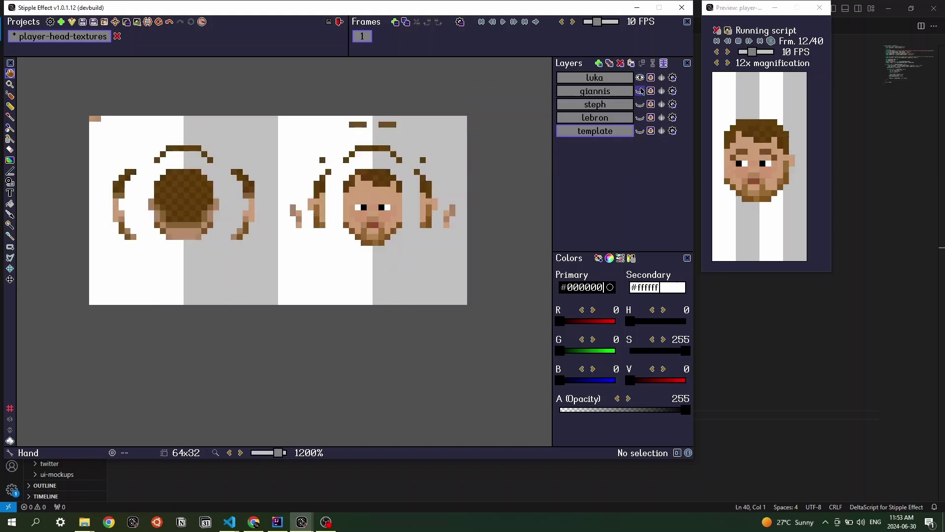
# Step: Cycle through the player head layers, ending with only the bearded luka layer visible and active
pyautogui.keyDown('shift'); pyautogui.click(641, 91); pyautogui.keyUp('shift')
pyautogui.keyDown('shift'); pyautogui.click(641, 104); pyautogui.keyUp('shift')
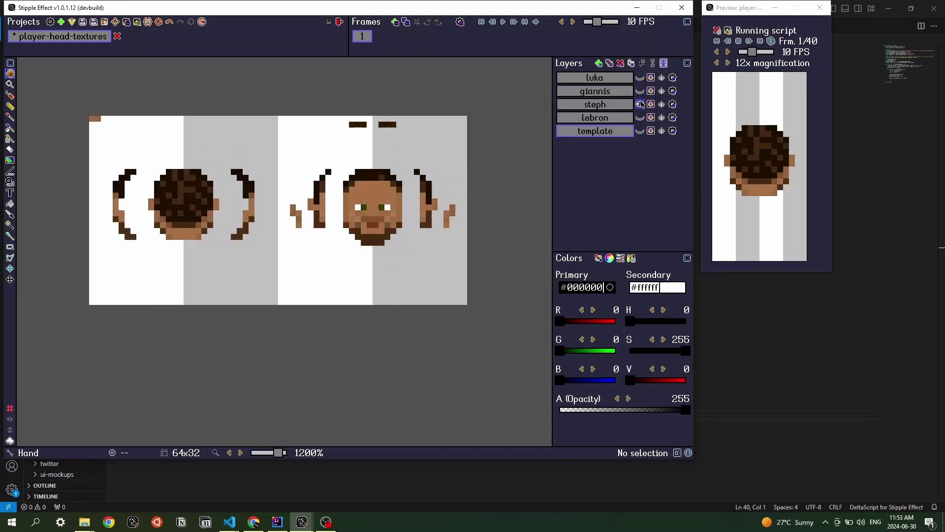
pyautogui.keyDown('shift'); pyautogui.click(640, 79); pyautogui.keyUp('shift')
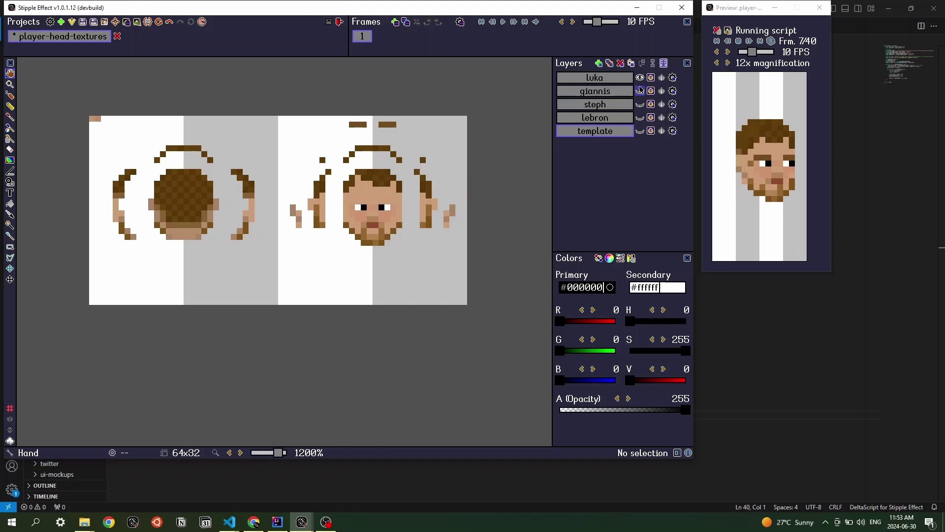
pyautogui.keyDown('shift'); pyautogui.click(640, 91); pyautogui.keyUp('shift')
pyautogui.keyDown('shift'); pyautogui.click(641, 104); pyautogui.keyUp('shift')
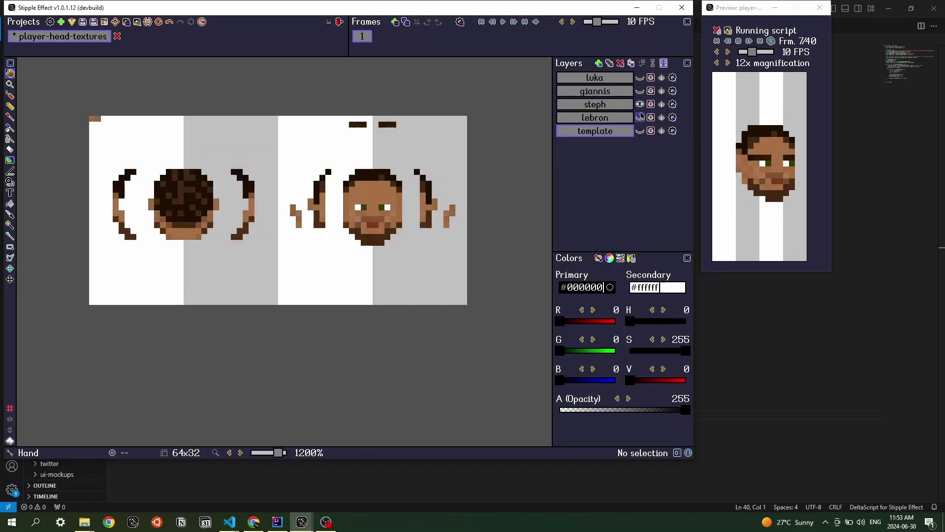
pyautogui.keyDown('shift'); pyautogui.click(640, 116); pyautogui.keyUp('shift')
pyautogui.keyDown('shift'); pyautogui.click(641, 104); pyautogui.keyUp('shift')
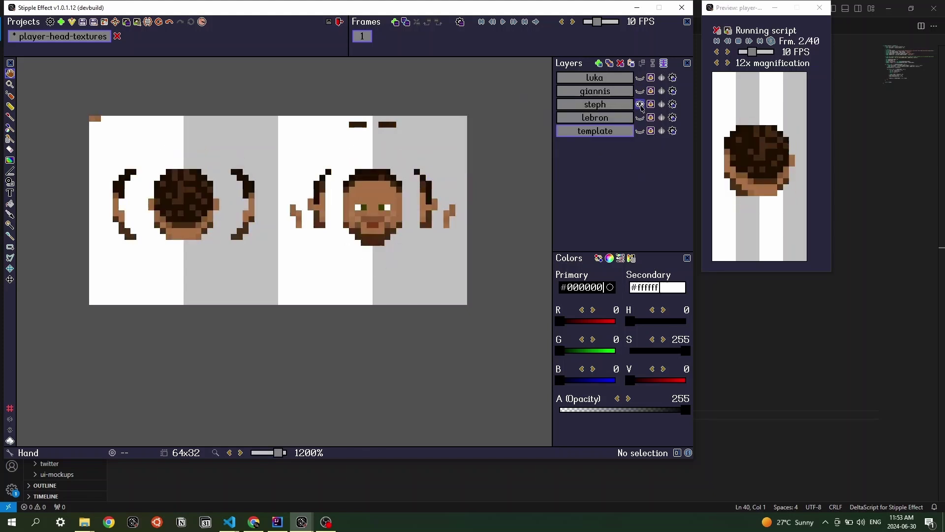
pyautogui.keyDown('shift'); pyautogui.click(641, 91); pyautogui.keyUp('shift')
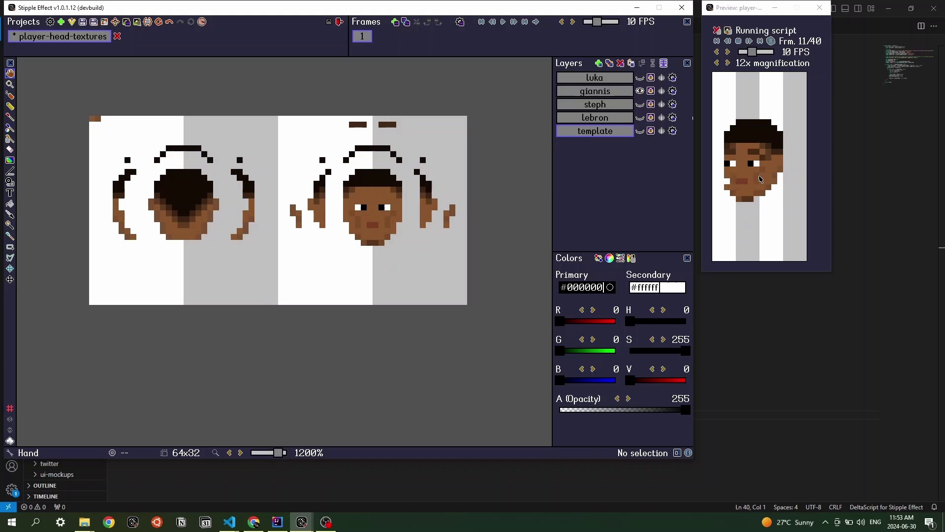
pyautogui.keyDown('shift'); pyautogui.click(640, 77); pyautogui.keyUp('shift')
pyautogui.click(627, 79)
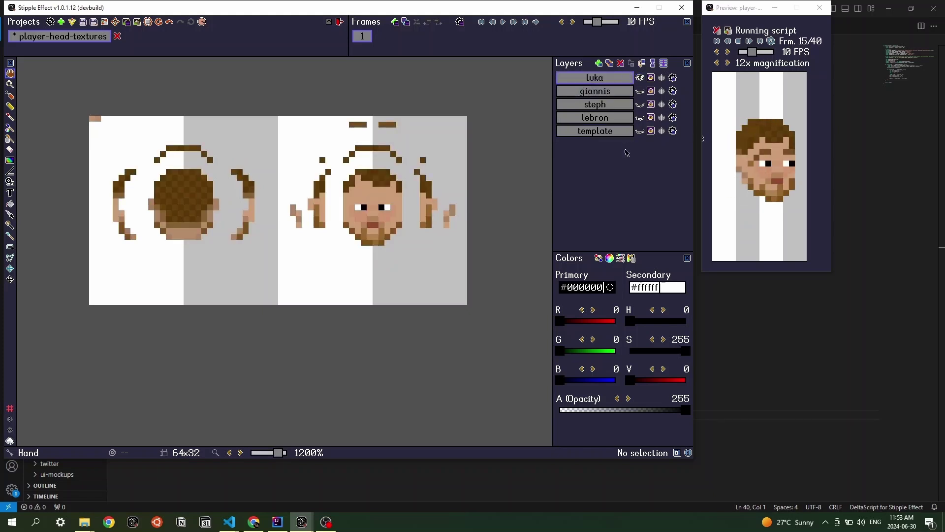
# Step: Set the primary colour to dark red #870000, testing it on a temporary layer that is then deleted
pyautogui.hotkey('ctrl', 'shift', 'n')
pyautogui.press('b')
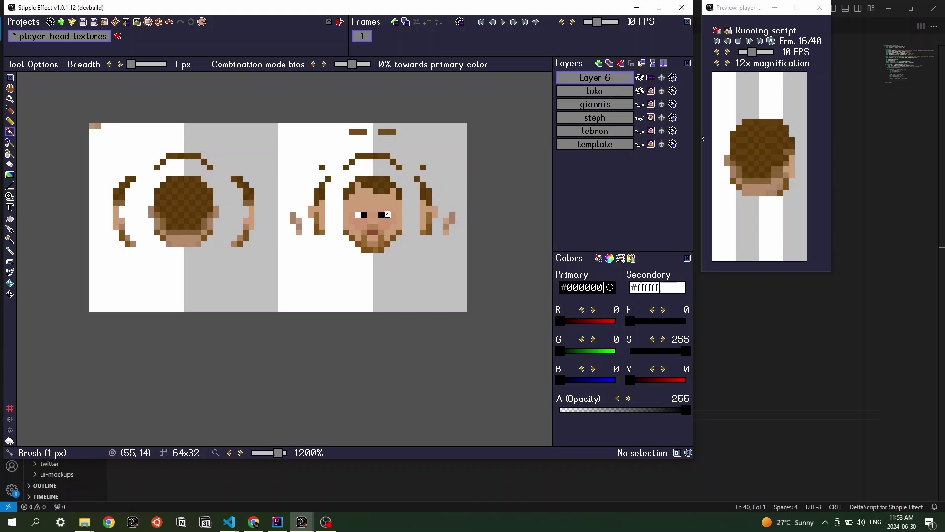
pyautogui.moveTo(559, 321); pyautogui.dragTo(589, 322)
pyautogui.moveTo(344, 194); pyautogui.dragTo(391, 228)
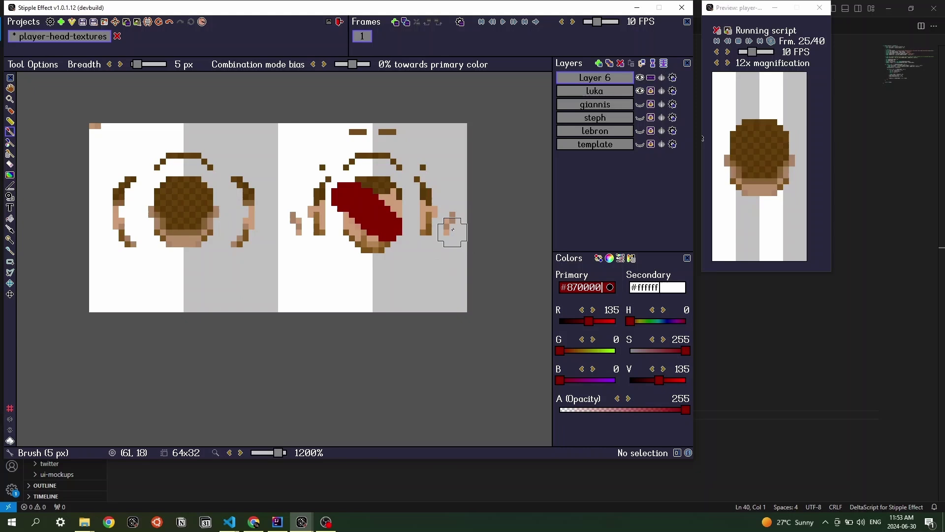
pyautogui.hotkey('ctrl', 'z')
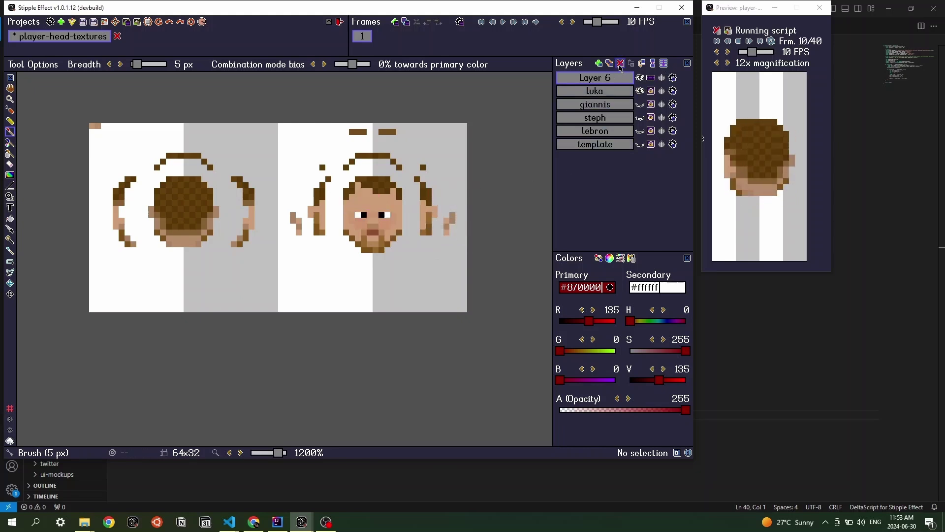
pyautogui.click(620, 63)
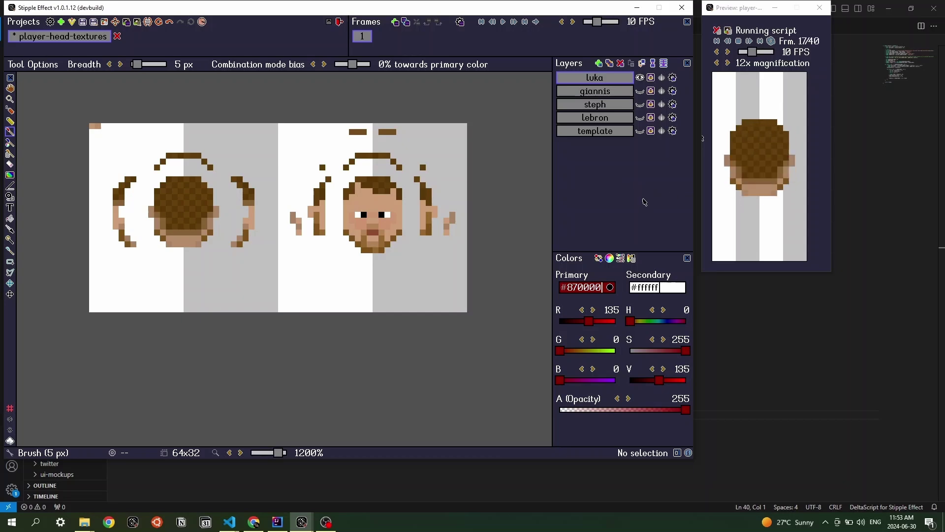
# Step: Switch to VS Code and inspect animate_head.ses line 1's image-array texture parameter and line 2's pixel lookup
pyautogui.hotkey('alt', 'Tab')
pyautogui.press('Tab')
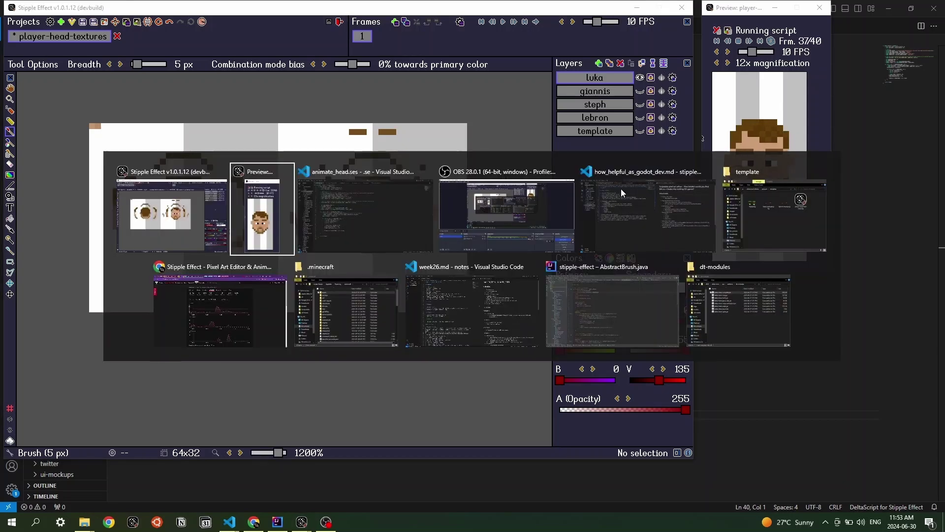
pyautogui.scroll(-2, 348, 173)
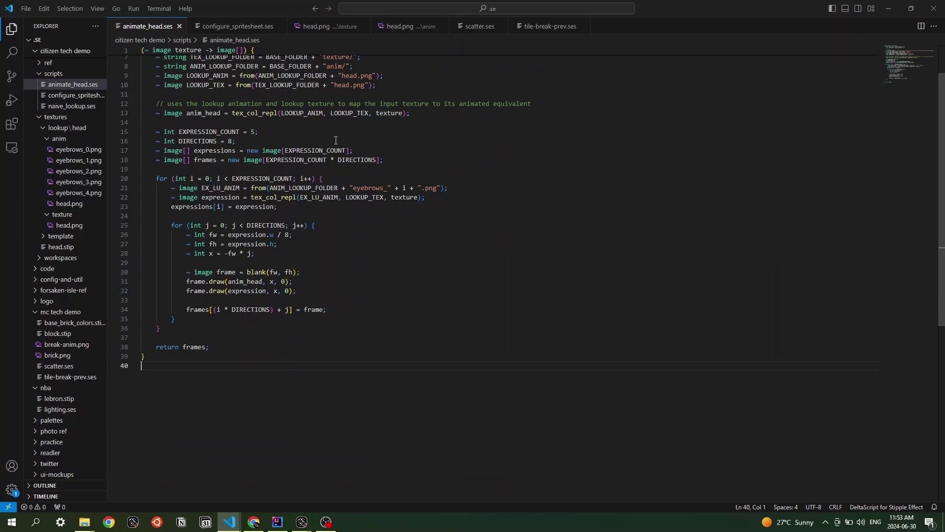
pyautogui.scroll(2, 352, 217)
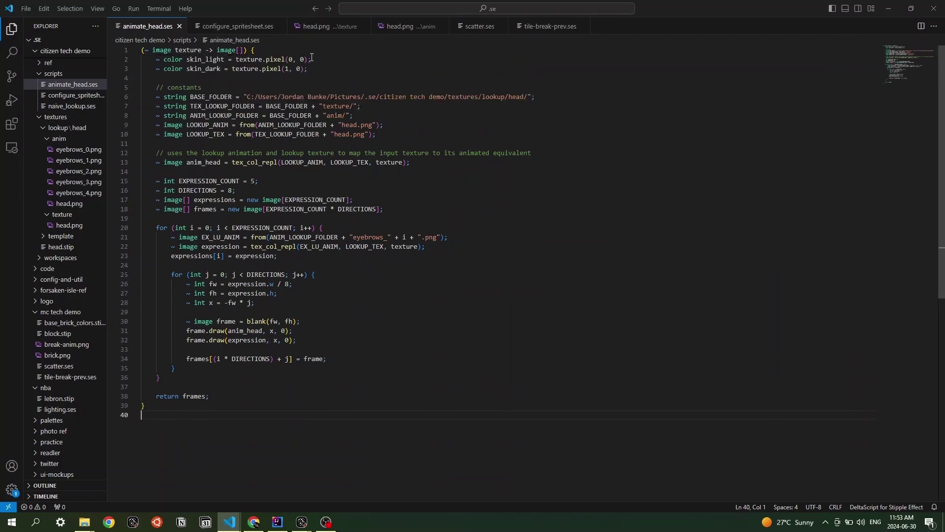
pyautogui.click(302, 50)
pyautogui.click(363, 60)
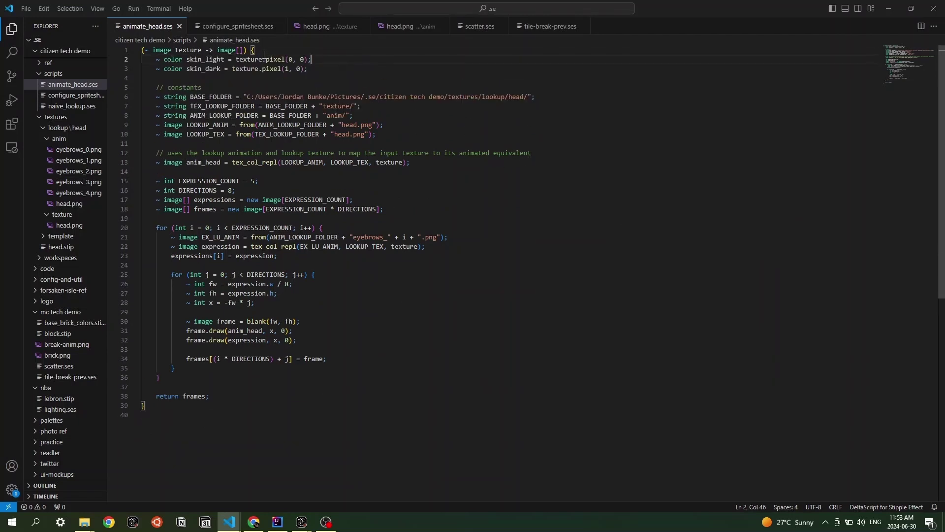
pyautogui.press('Up')
pyautogui.click(178, 51)
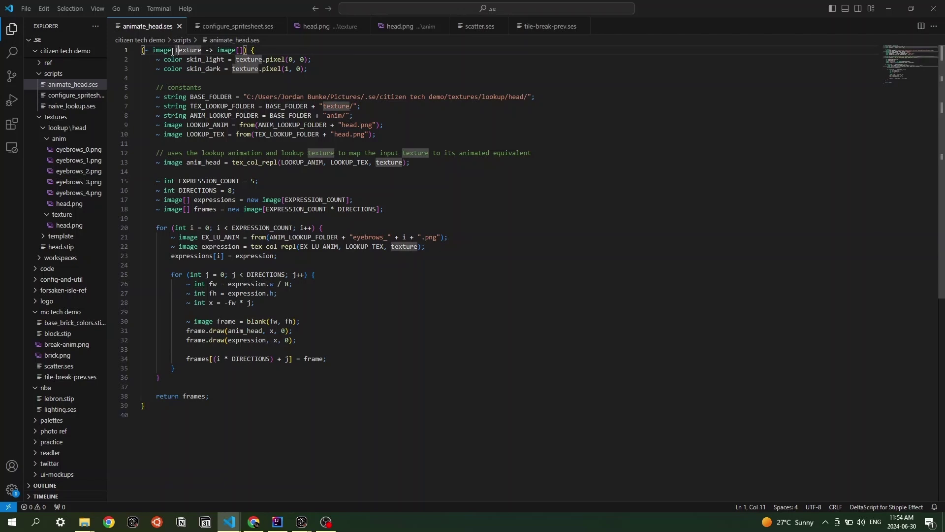
pyautogui.press('Right')
pyautogui.press('Right')
pyautogui.click(226, 51)
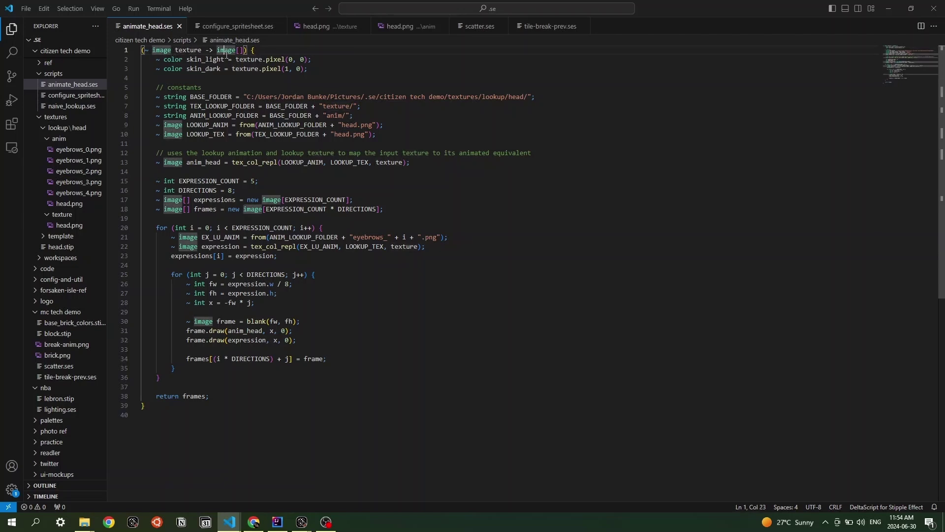
pyautogui.click(237, 51)
pyautogui.click(248, 50)
pyautogui.click(270, 59)
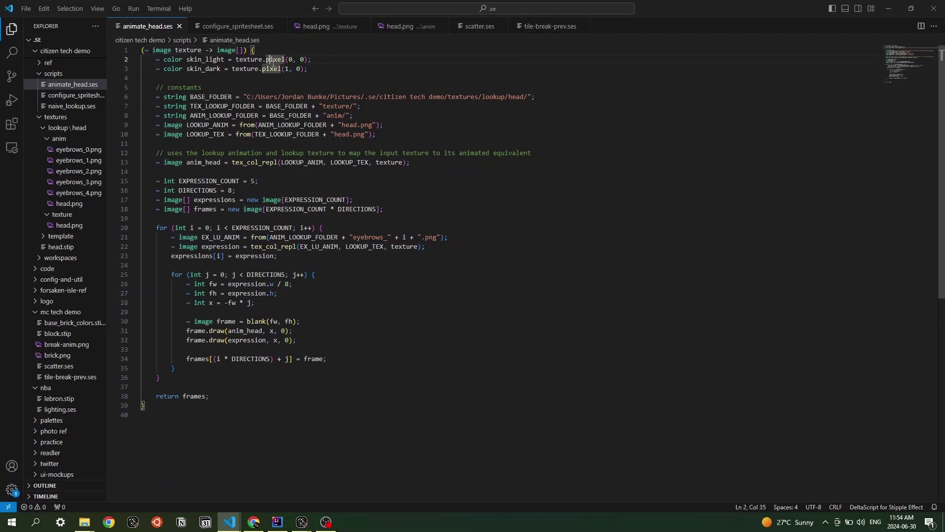
# Step: Glance at the animated preview, then return to the script's constants and the BASE_FOLDER line
pyautogui.hotkey('alt', 'Tab')
pyautogui.hotkey('alt', 'Tab')
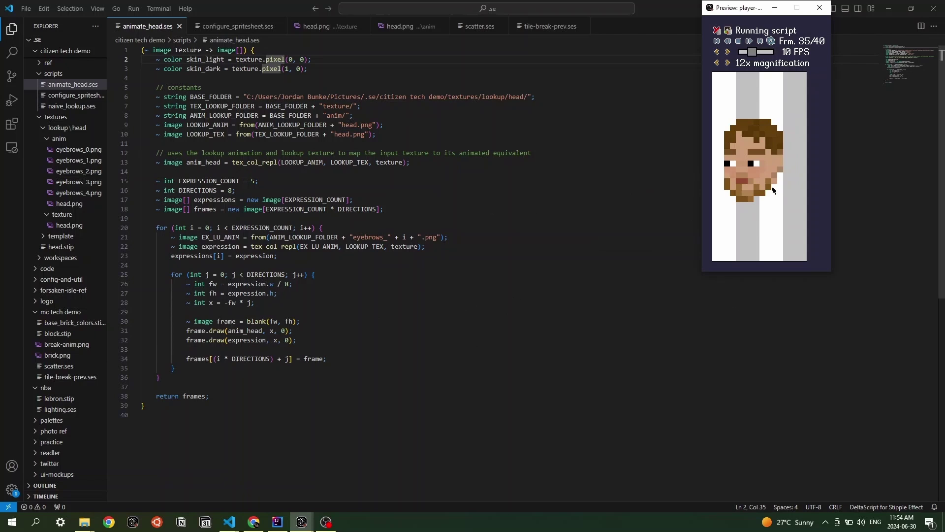
pyautogui.click(283, 83)
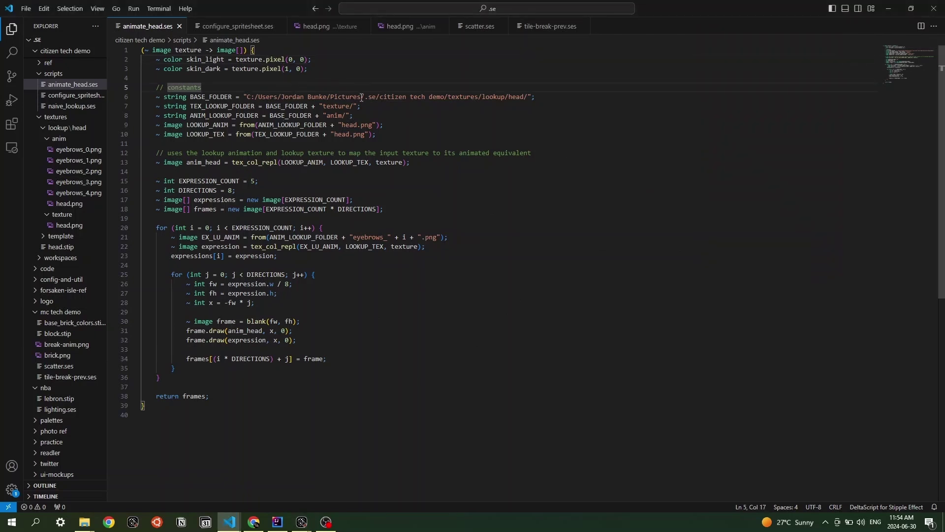
pyautogui.click(299, 115)
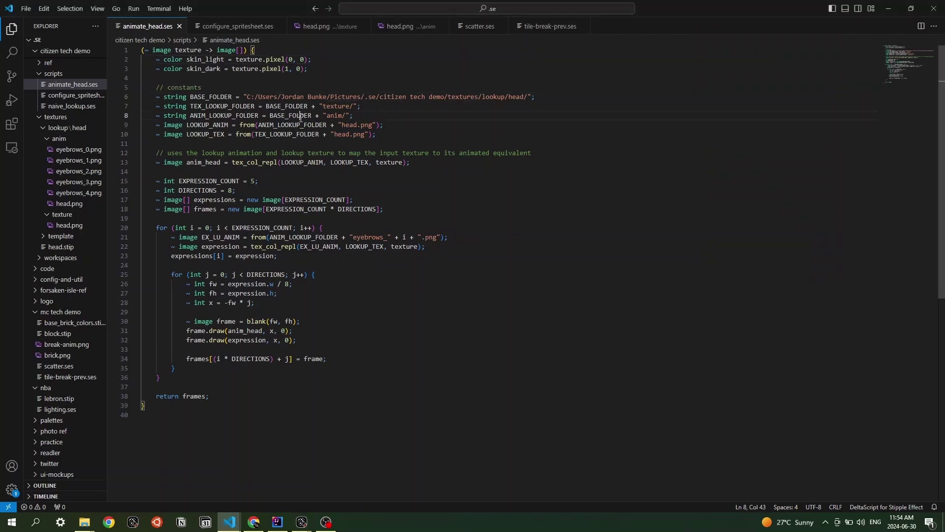
pyautogui.click(228, 168)
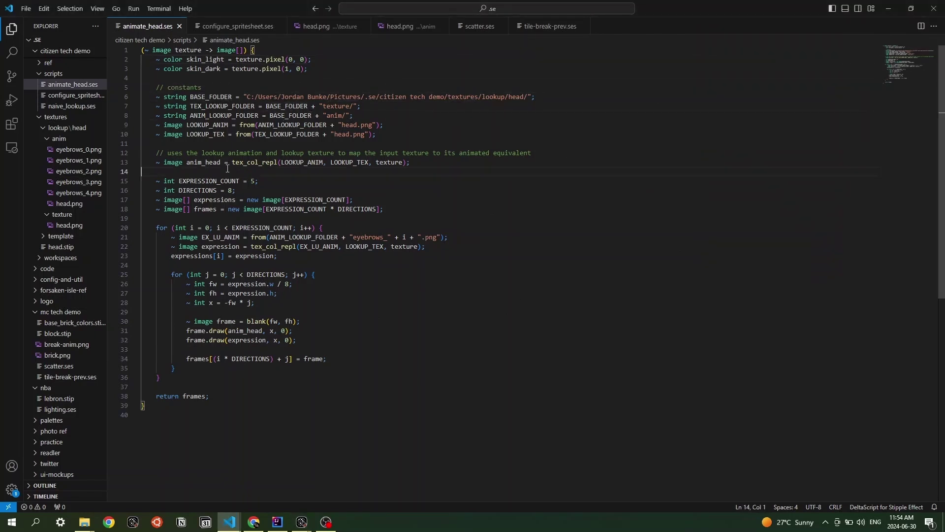
pyautogui.click(345, 25)
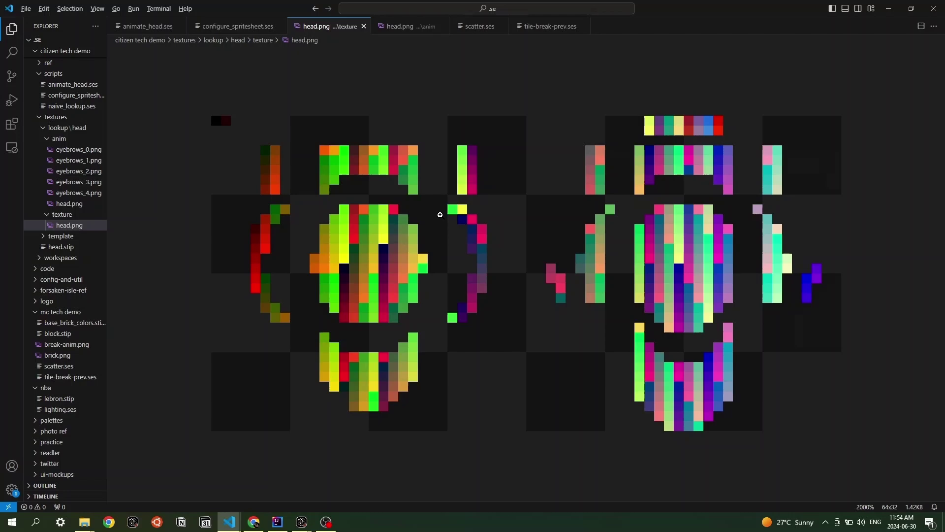
pyautogui.hotkey('alt', 'Tab')
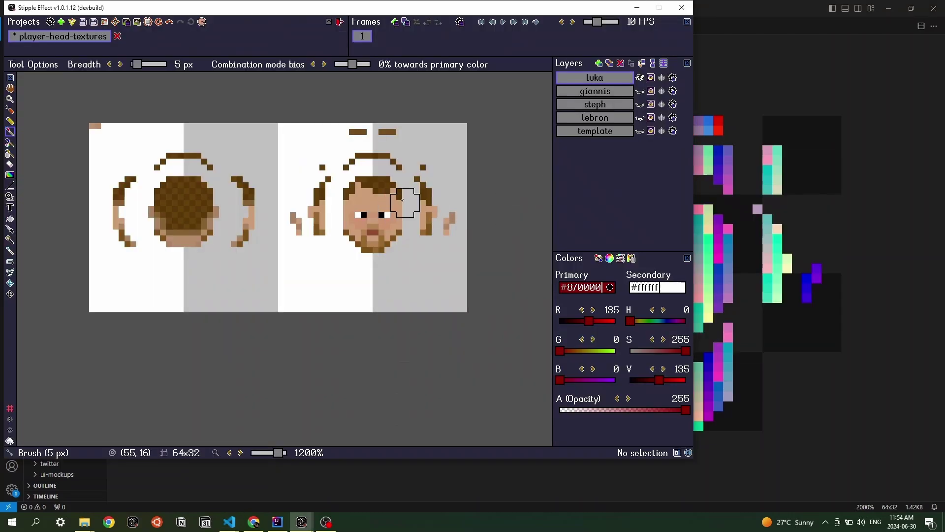
pyautogui.hotkey('alt', 'Tab')
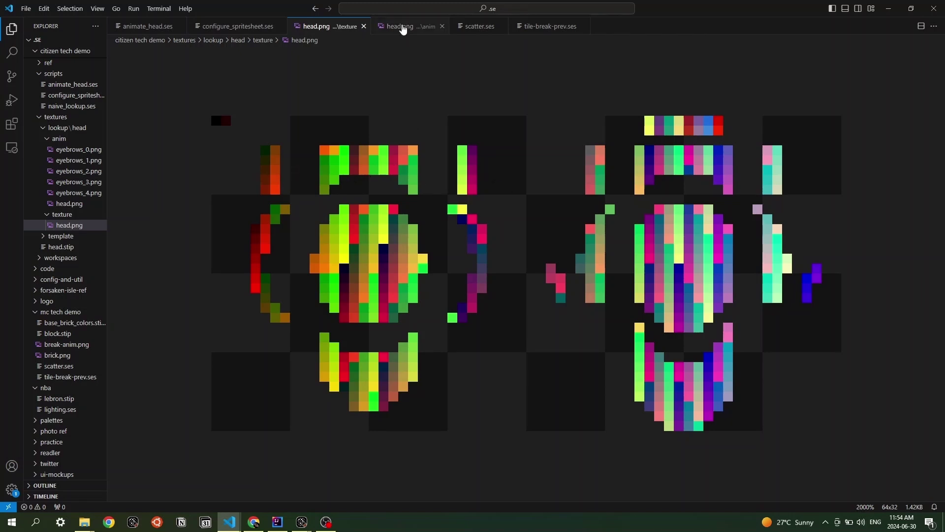
pyautogui.click(402, 28)
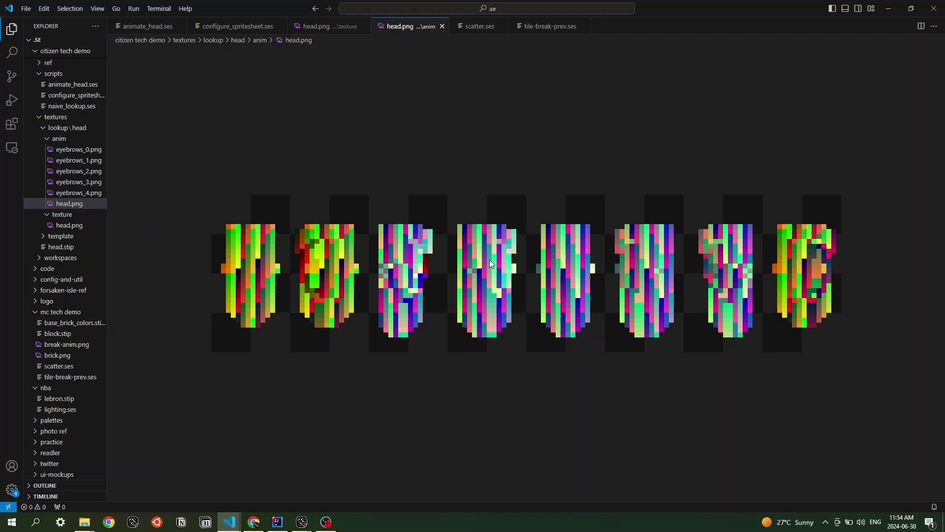
pyautogui.click(338, 27)
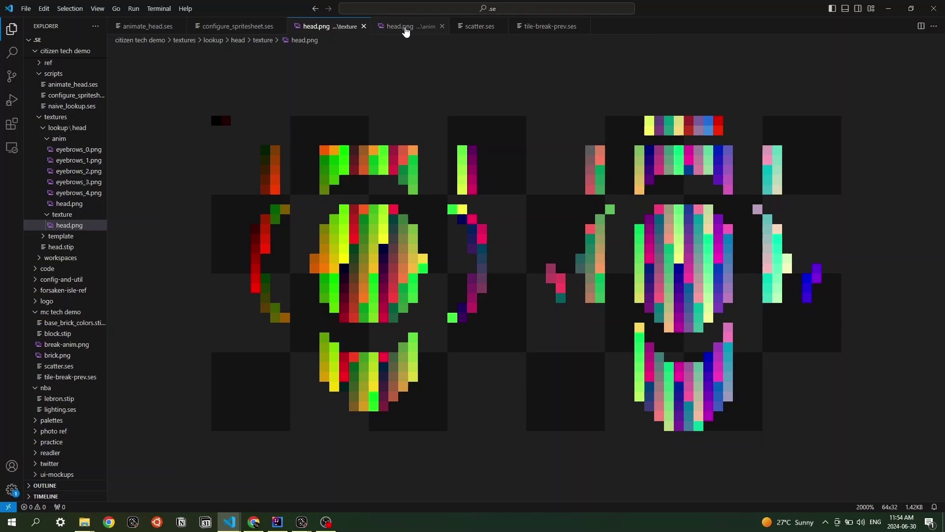
pyautogui.hotkey('alt', 'Tab')
# Step: Cycle windows past OBS to the live Stipple Effect preview playing the scripted head animation
pyautogui.hotkey('alt', 'Tab')
pyautogui.hotkey('alt', 'Tab')
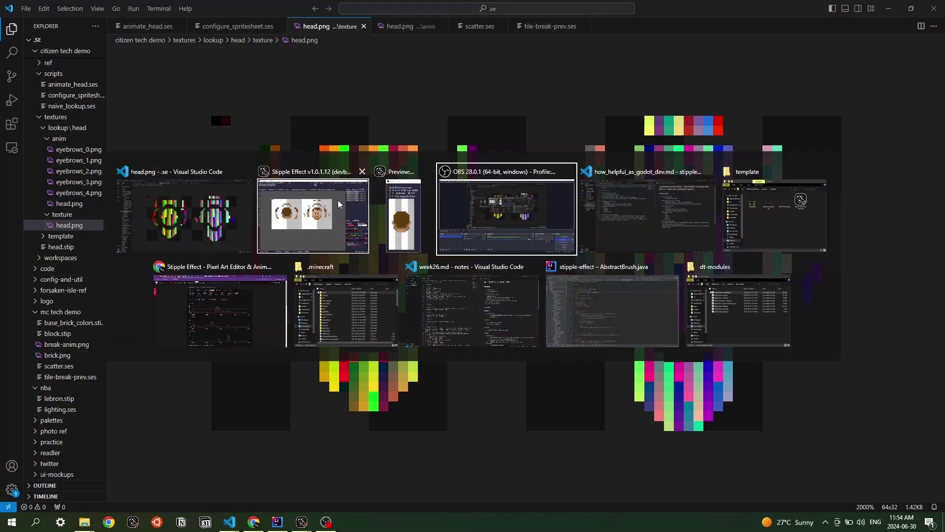
pyautogui.hotkey('alt', 'Tab')
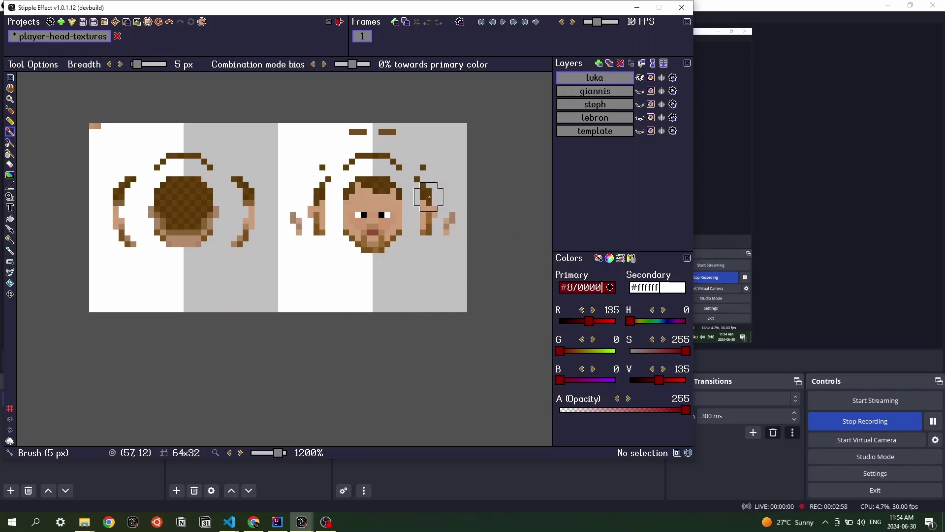
pyautogui.hotkey('alt', 'Tab')
pyautogui.hotkey('alt', 'Tab')
pyautogui.hotkey('alt', 'Tab')
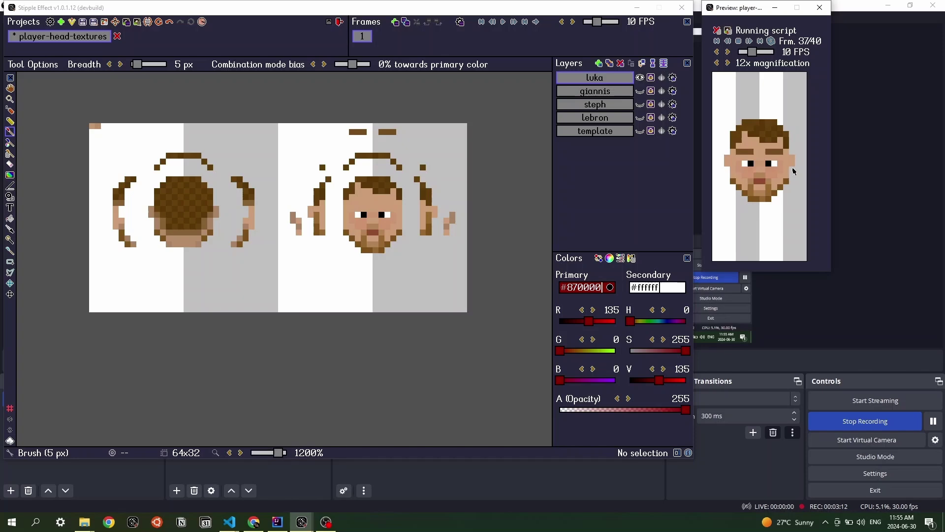
pyautogui.hotkey('alt', 'Tab')
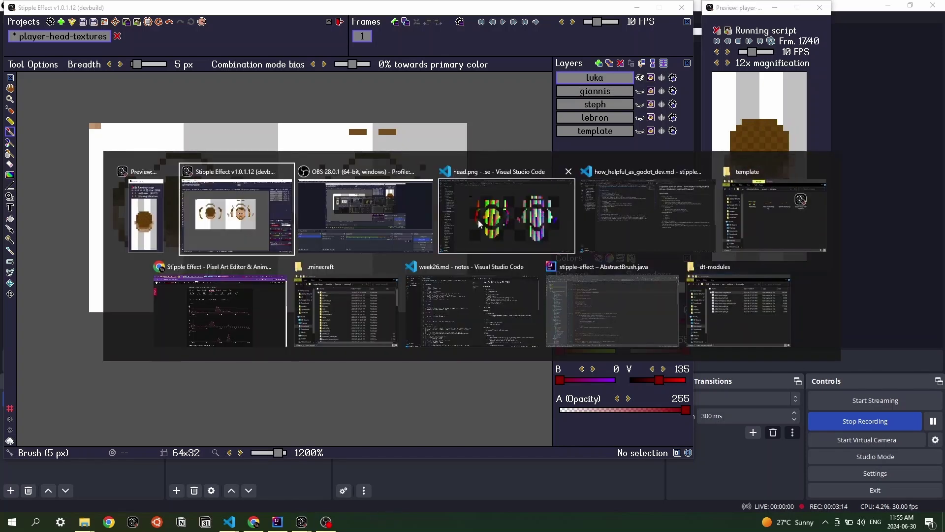
# Step: Open the eyebrows_0.png lookup strip in VS Code, zoom in, and compare it with Stipple Effect
pyautogui.hotkey('alt', 'Tab')
pyautogui.hotkey('alt', 'Tab')
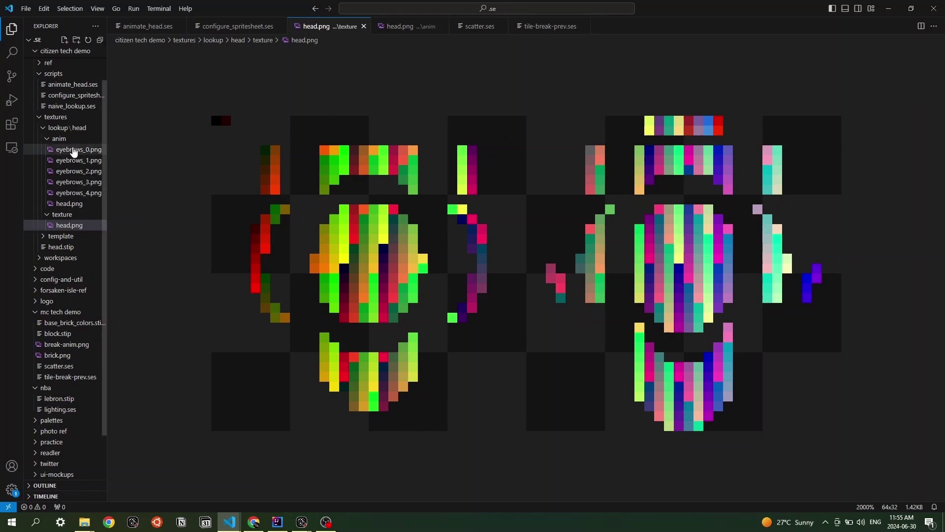
pyautogui.click(74, 150)
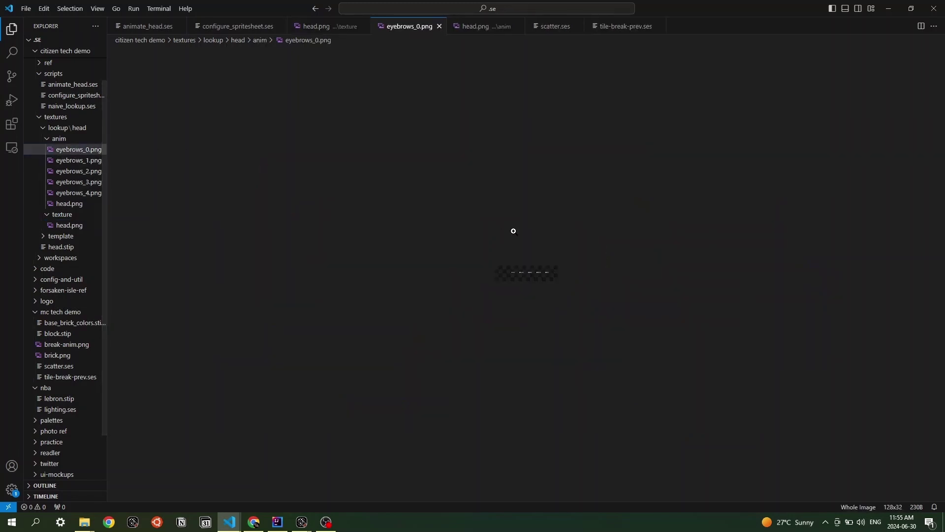
pyautogui.scroll(6, 530, 266)
pyautogui.scroll(1, 591, 277)
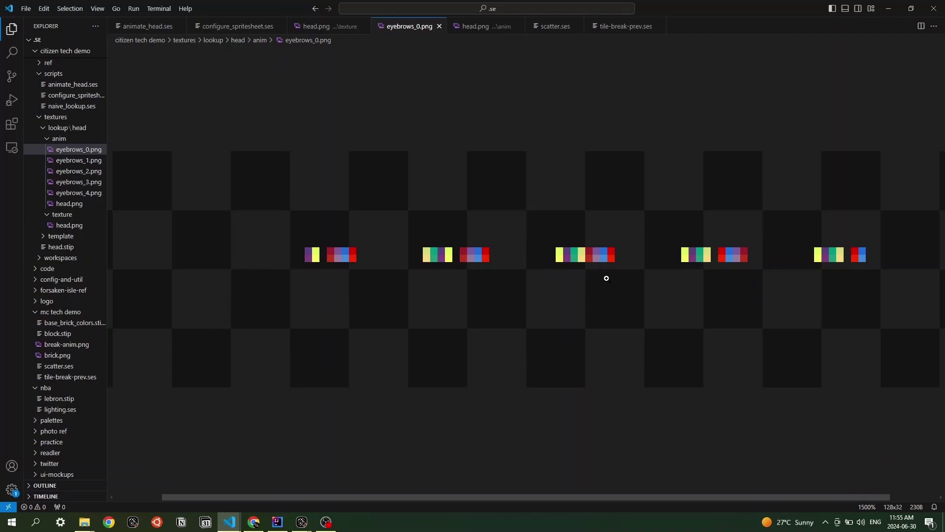
pyautogui.hotkey('alt', 'Tab')
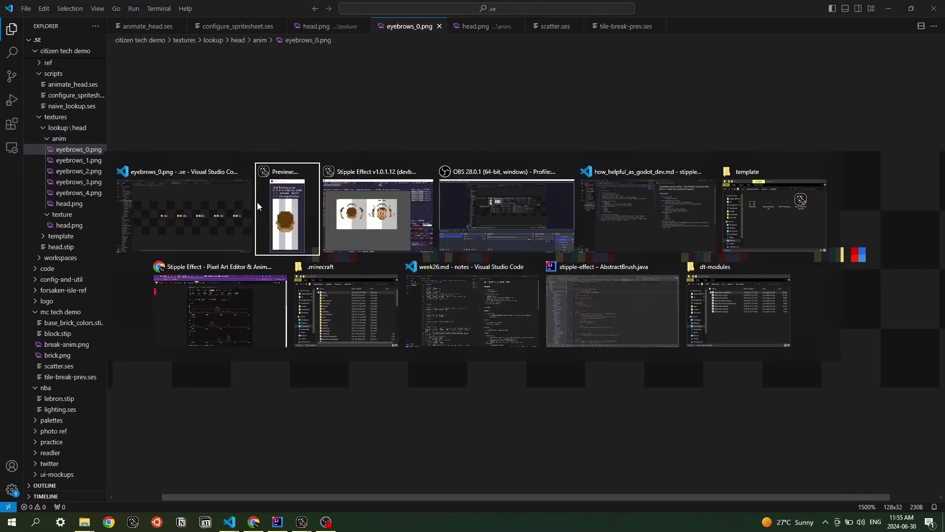
pyautogui.hotkey('alt', 'Tab')
pyautogui.click(377, 212)
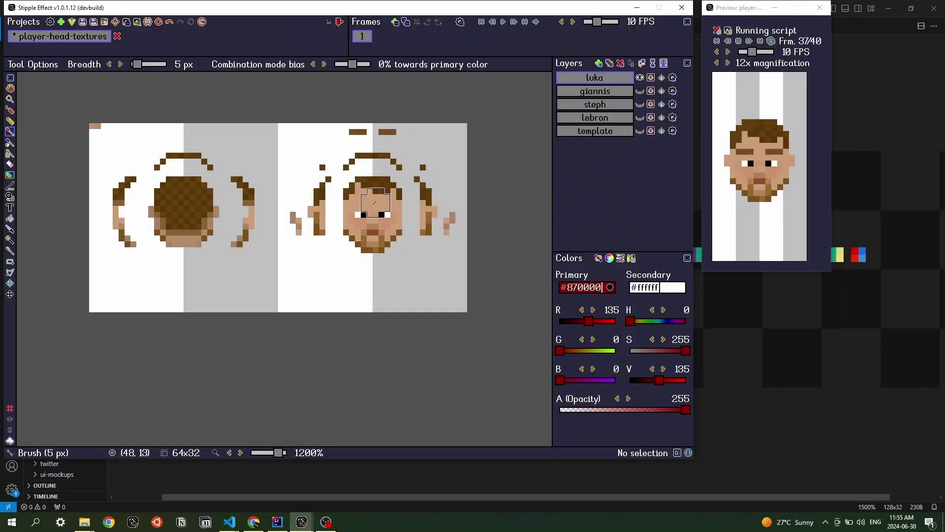
pyautogui.hotkey('alt', 'Tab')
pyautogui.click(433, 208)
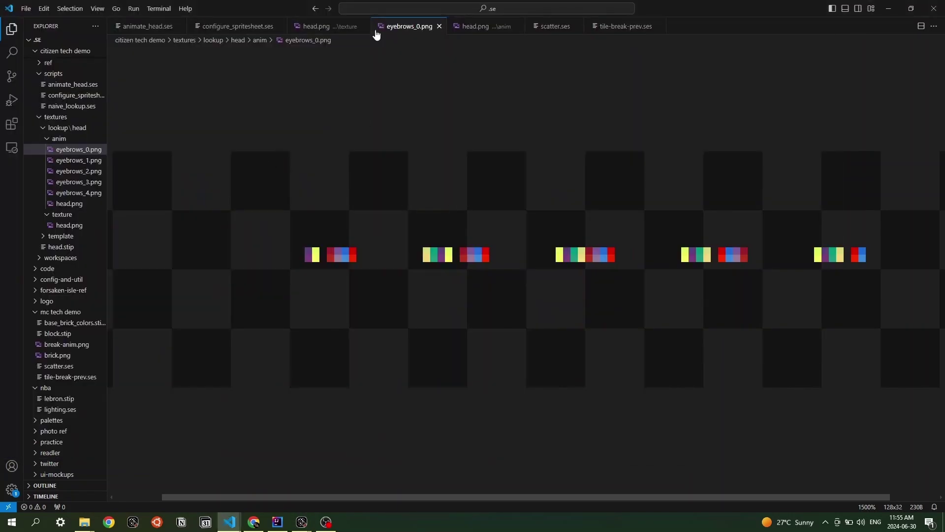
# Step: Return to animate_head.ses and highlight the uses of EXPRESSION_COUNT and EX_LU_ANIM
pyautogui.click(131, 26)
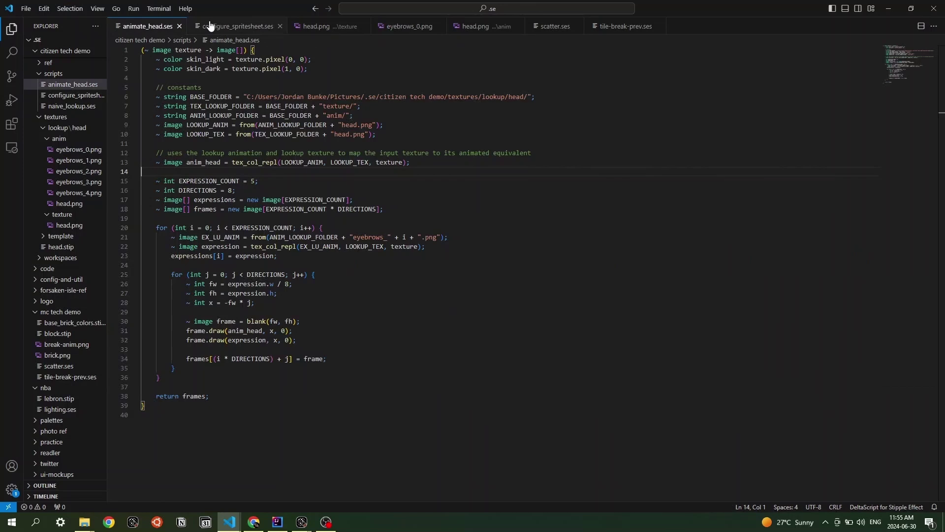
pyautogui.click(241, 153)
pyautogui.click(205, 181)
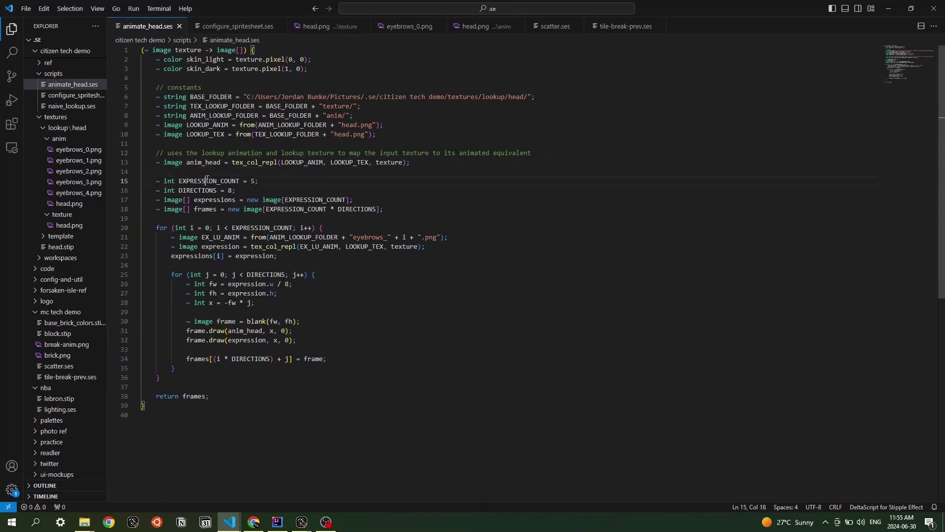
pyautogui.click(341, 178)
pyautogui.click(220, 237)
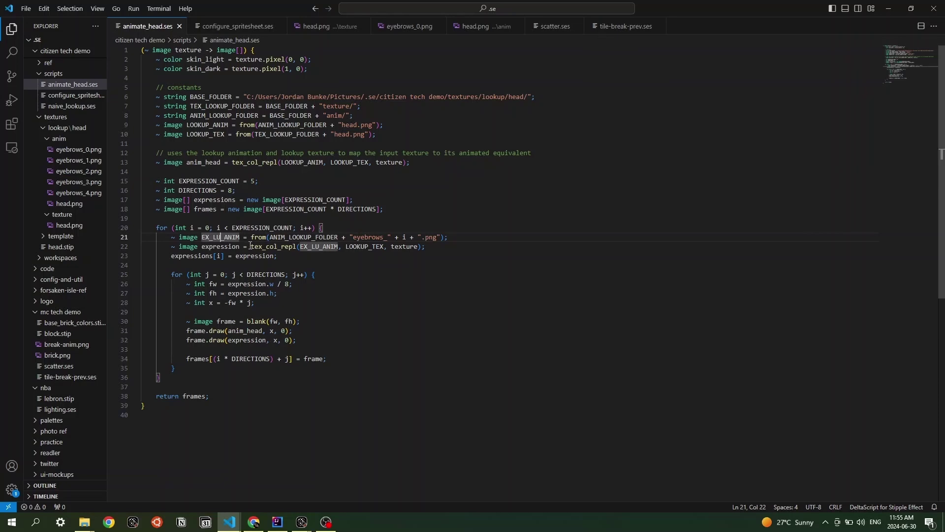
pyautogui.click(354, 302)
pyautogui.click(316, 459)
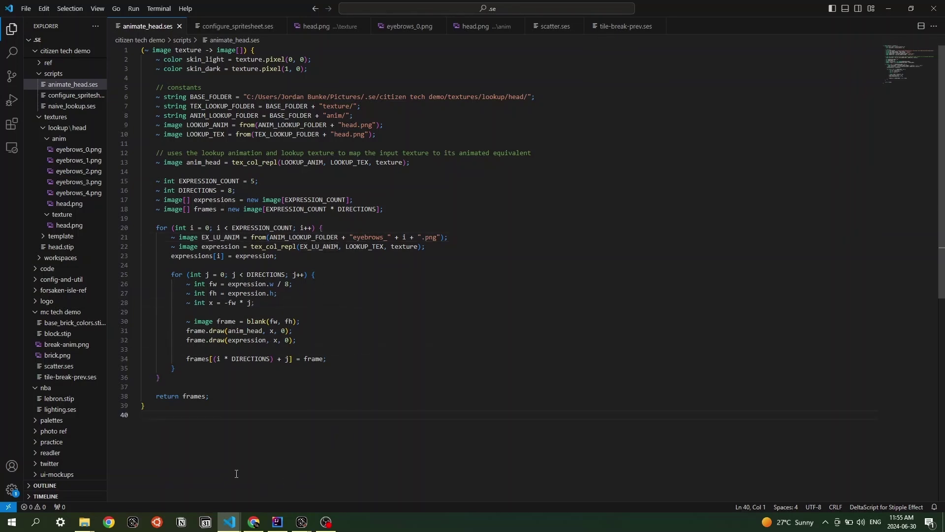
pyautogui.hotkey('alt', 'Tab')
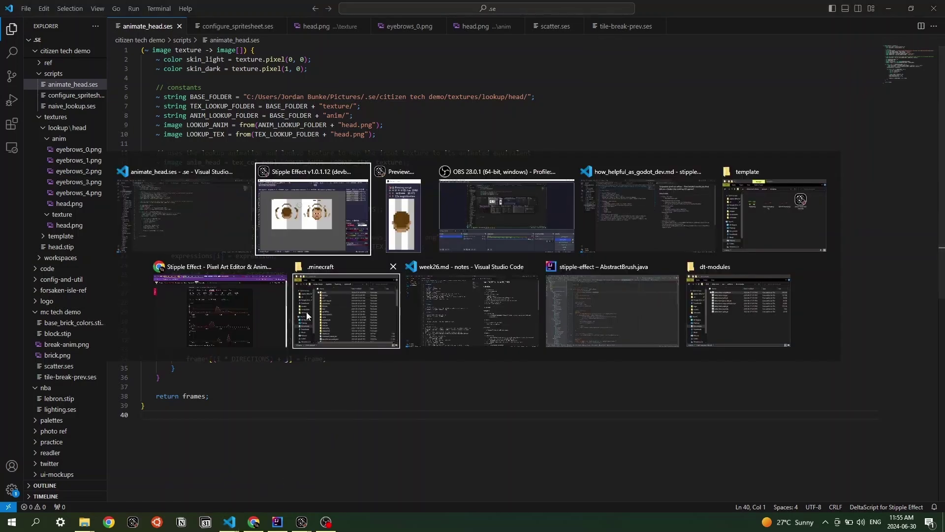
# Step: Open the previewed head animation as a new untitled 16x32 project of 40 frames
pyautogui.hotkey('alt', 'Tab')
pyautogui.press('Tab')
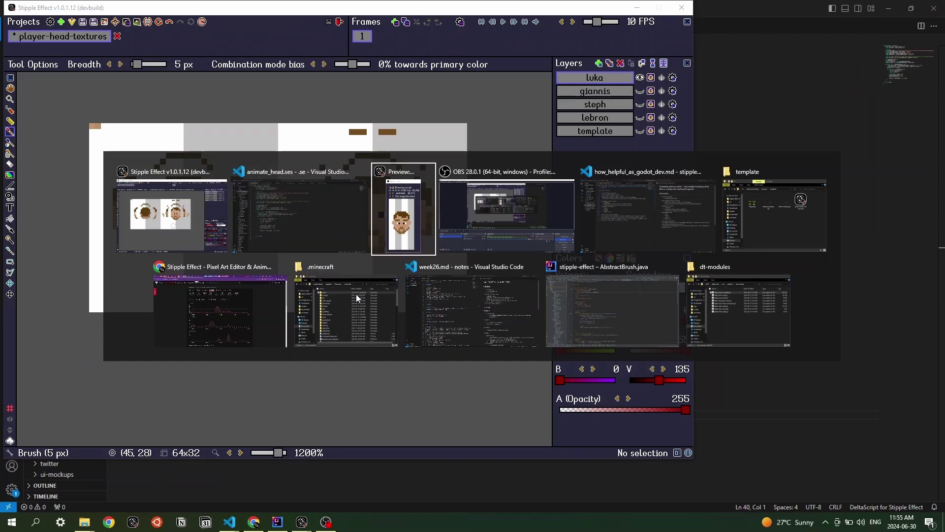
pyautogui.click(594, 223)
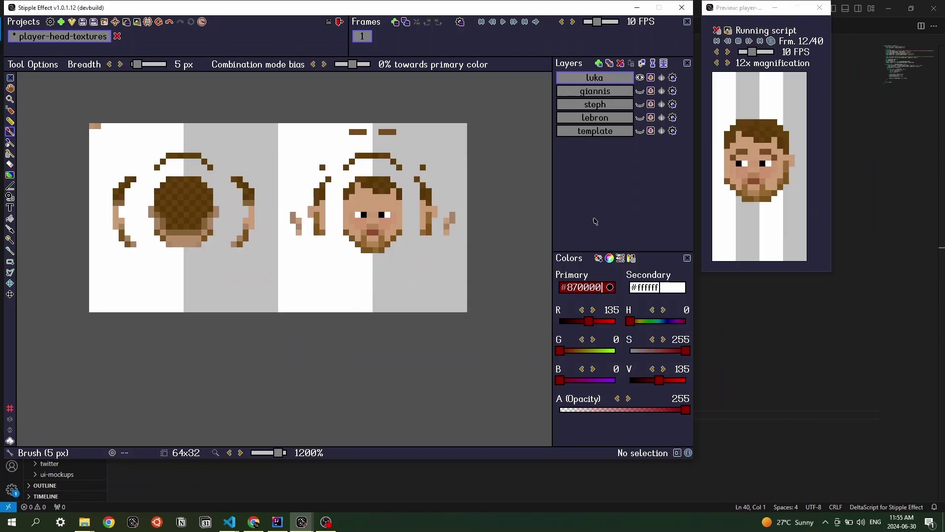
pyautogui.click(728, 31)
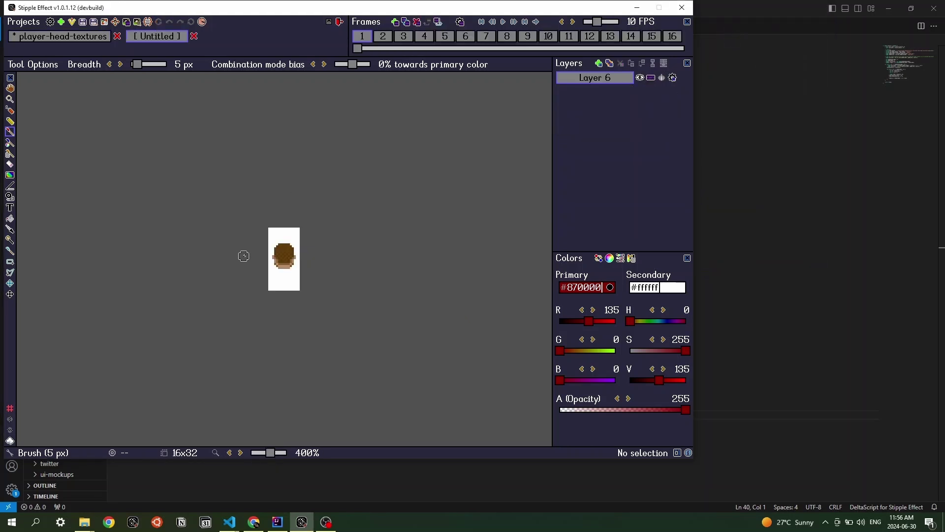
# Step: Play the 40-frame head animation zoomed in, comparing it against the player-head-textures tab
pyautogui.press('h')
pyautogui.scroll(1, 266, 256)
pyautogui.press('space')
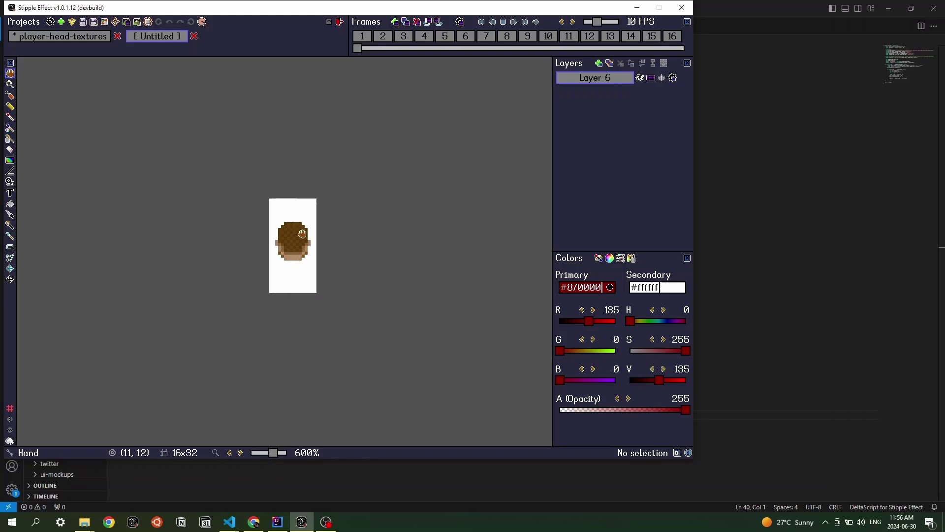
pyautogui.scroll(1, 302, 233)
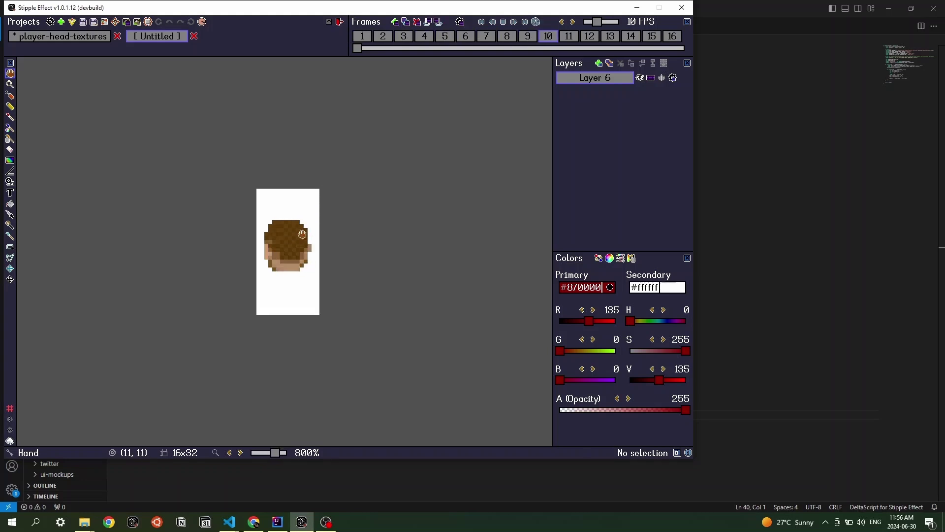
pyautogui.scroll(-2, 280, 233)
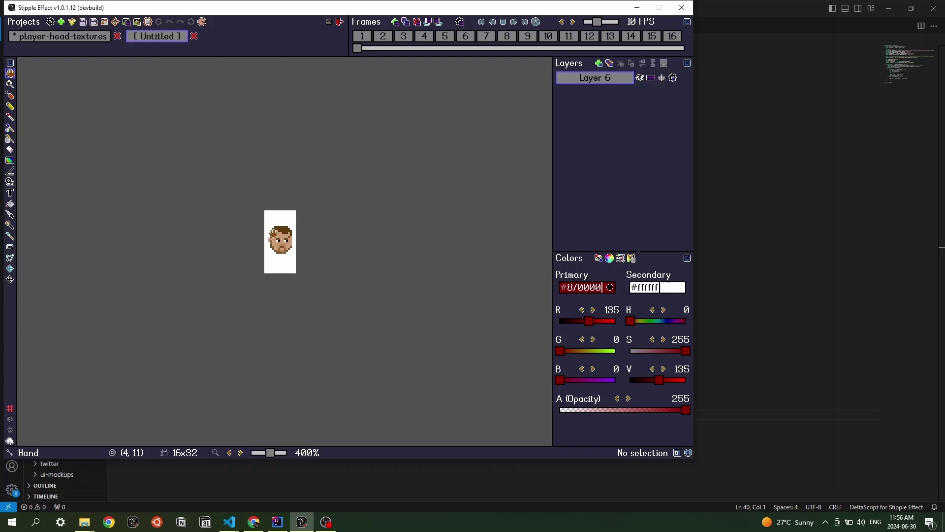
pyautogui.scroll(2, 295, 233)
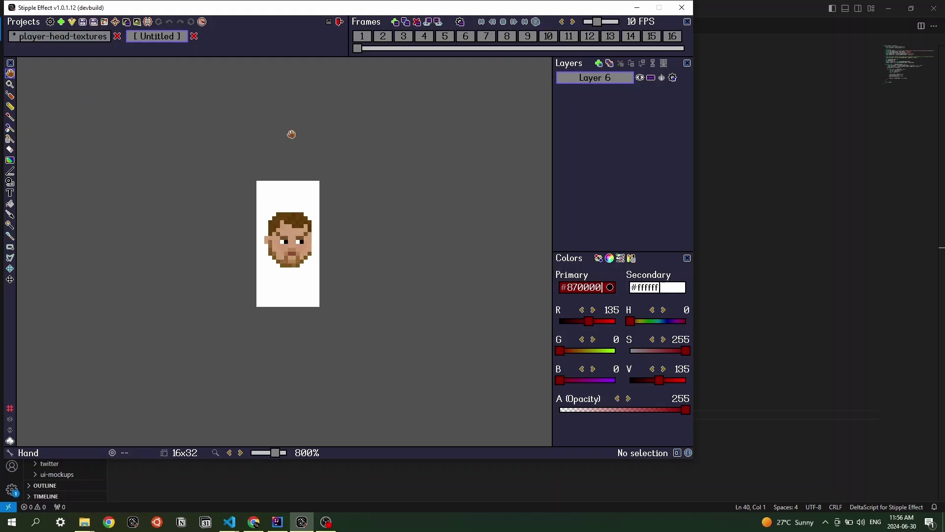
pyautogui.click(72, 38)
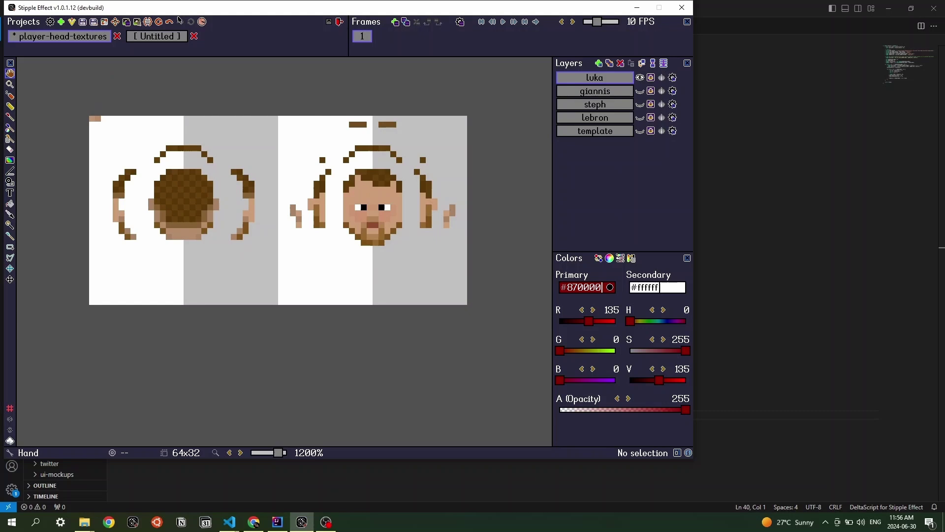
pyautogui.click(162, 37)
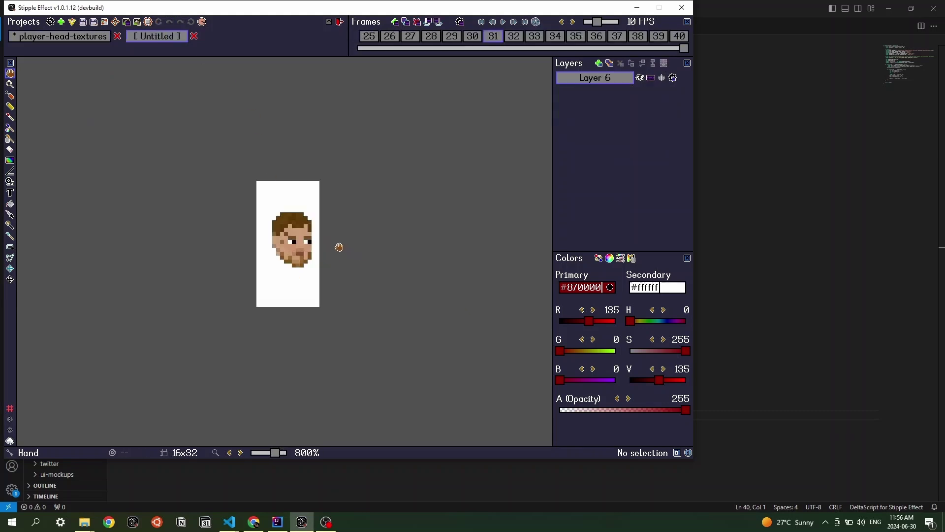
pyautogui.scroll(-1, 313, 231)
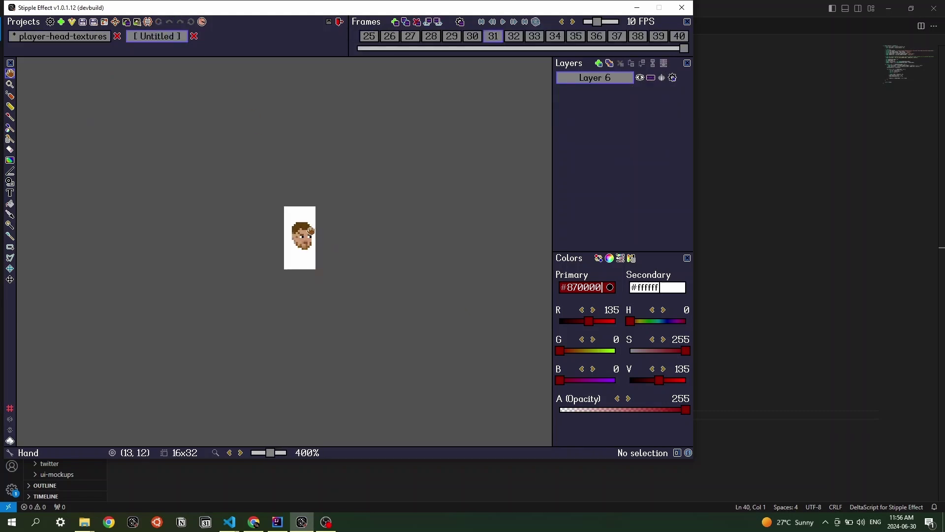
# Step: Stop playback and stitch all frames into one sheet with 8 frames per row
pyautogui.press('space')
pyautogui.click(115, 21)
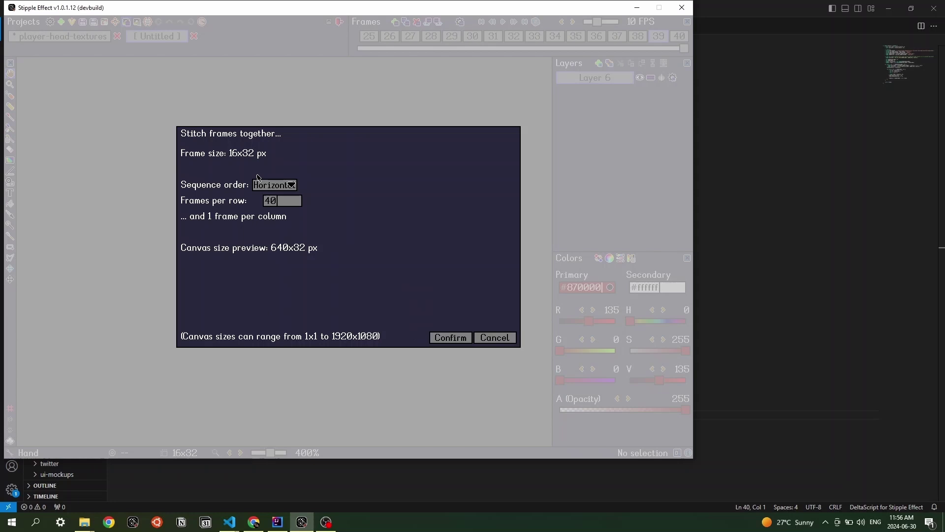
pyautogui.press('Tab')
pyautogui.write('8')
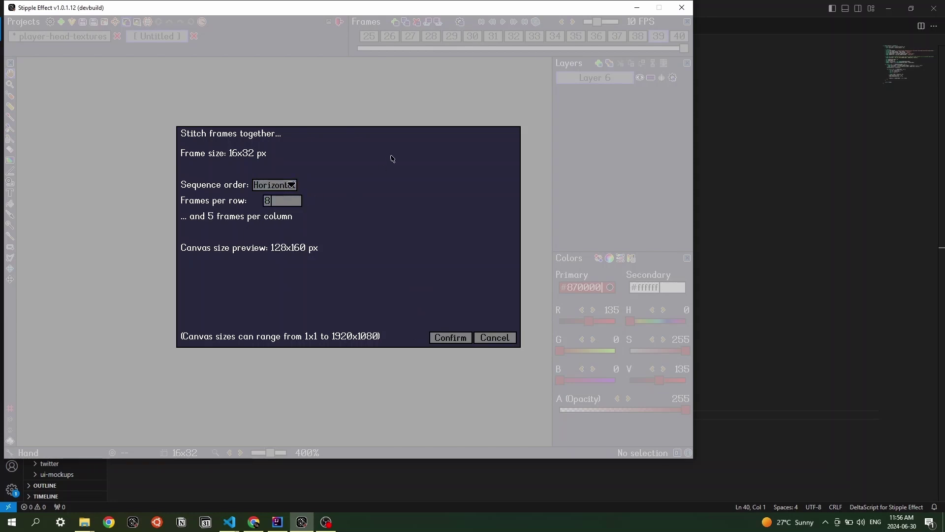
pyautogui.press('Return')
# Step: Box-select the top row and third column to check the 8-by-5 head grid layout
pyautogui.press('x')
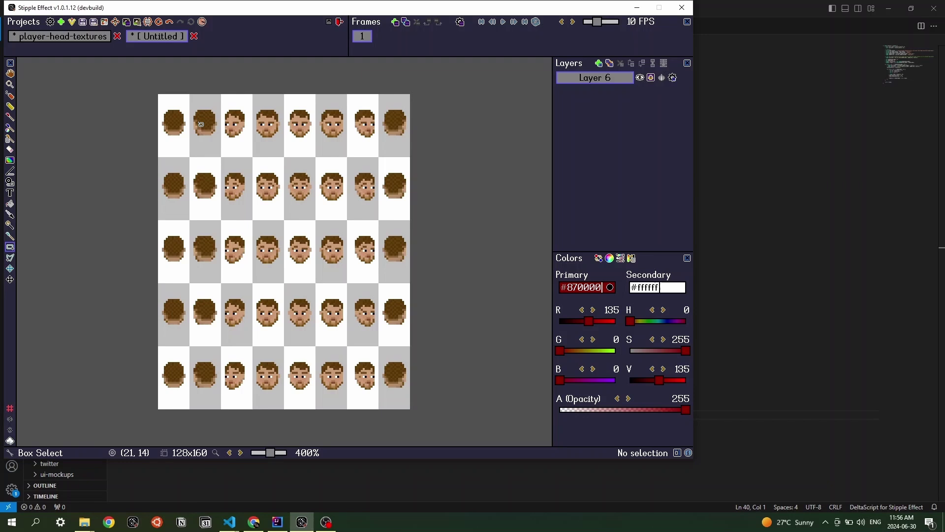
pyautogui.moveTo(179, 123); pyautogui.dragTo(390, 124)
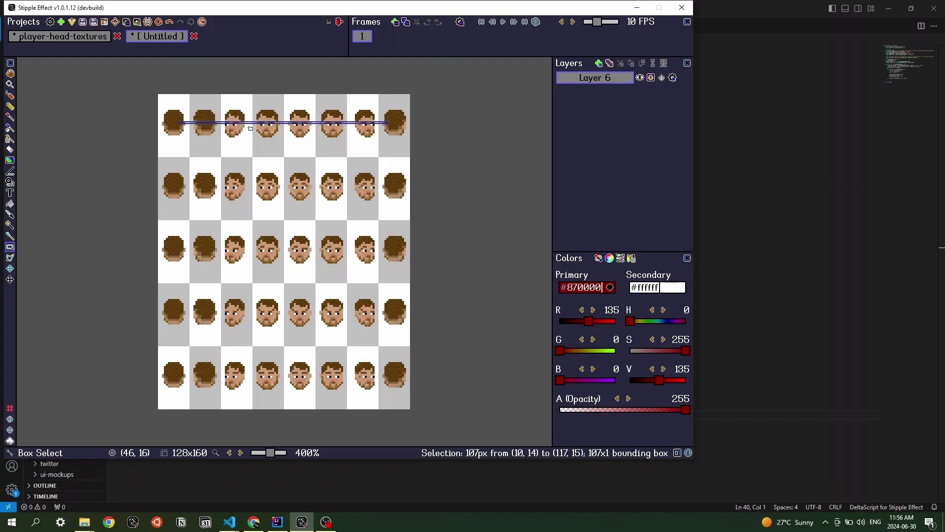
pyautogui.moveTo(235, 122); pyautogui.dragTo(245, 404)
pyautogui.click(315, 326)
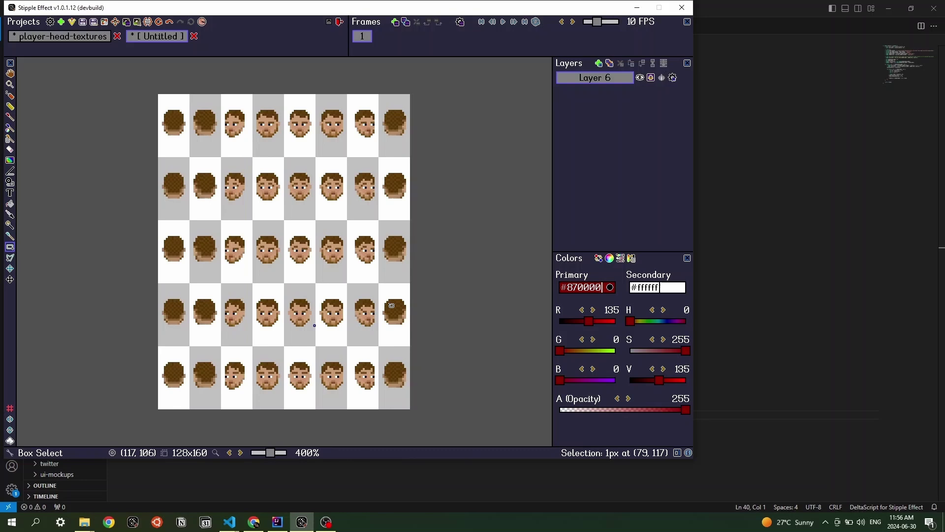
pyautogui.hotkey('ctrl', 'shift', 'a')
pyautogui.scroll(-3, 256, 222)
pyautogui.scroll(3, 282, 253)
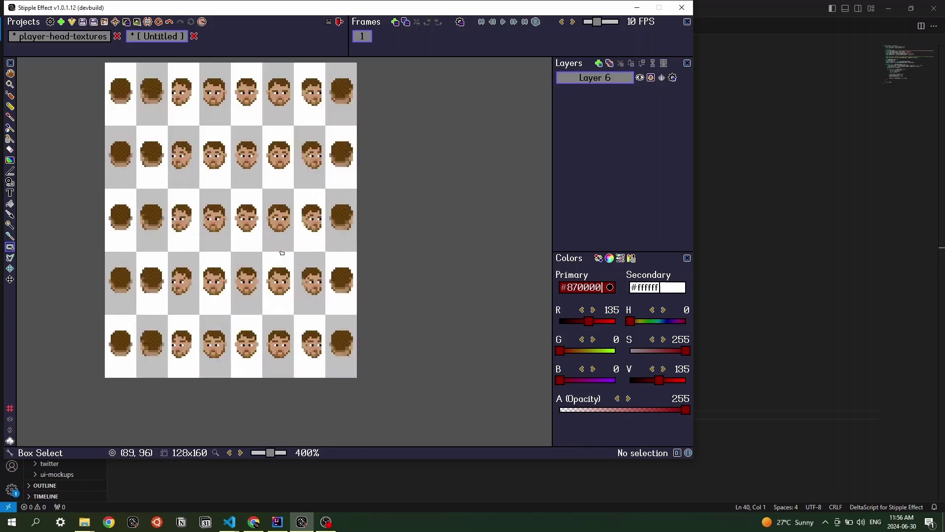
pyautogui.scroll(-3, 228, 205)
pyautogui.scroll(2, 162, 181)
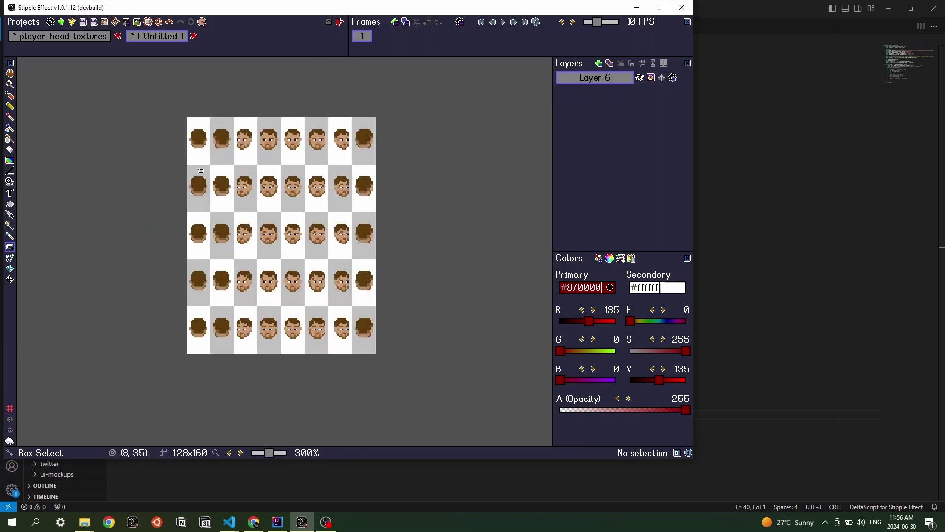
pyautogui.scroll(2, 200, 170)
pyautogui.scroll(-1, 244, 175)
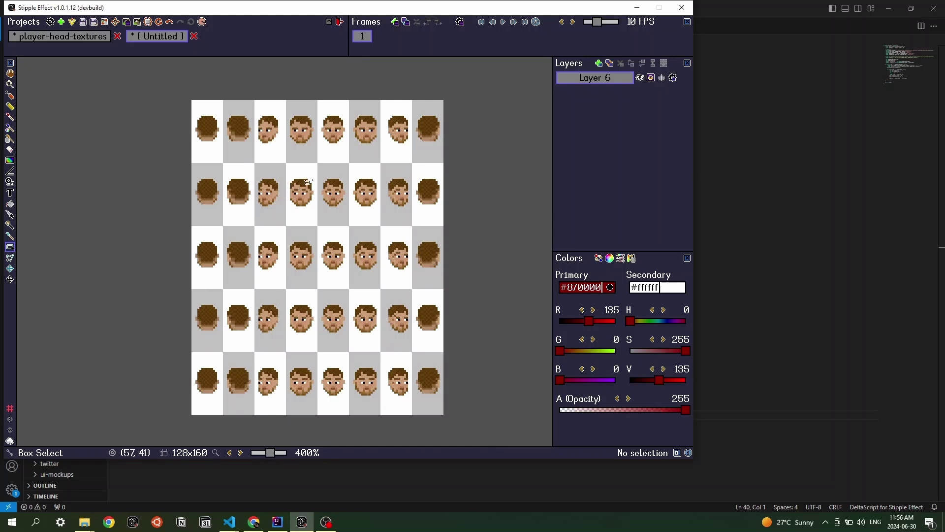
# Step: Turn on the pixel grid and box-select a few face cells to check the cell boundaries
pyautogui.hotkey('ctrl', 'g')
pyautogui.moveTo(307, 182); pyautogui.dragTo(320, 272)
pyautogui.moveTo(283, 191); pyautogui.dragTo(338, 292)
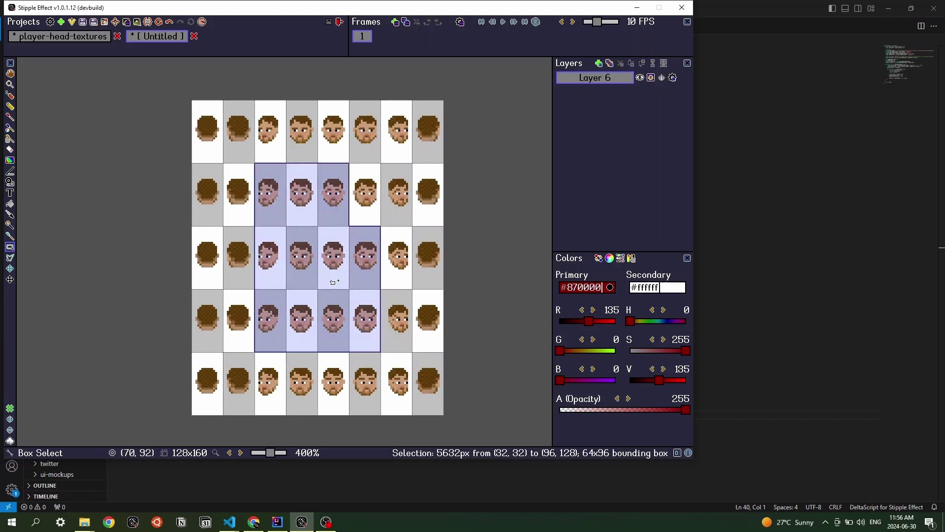
pyautogui.click(337, 282)
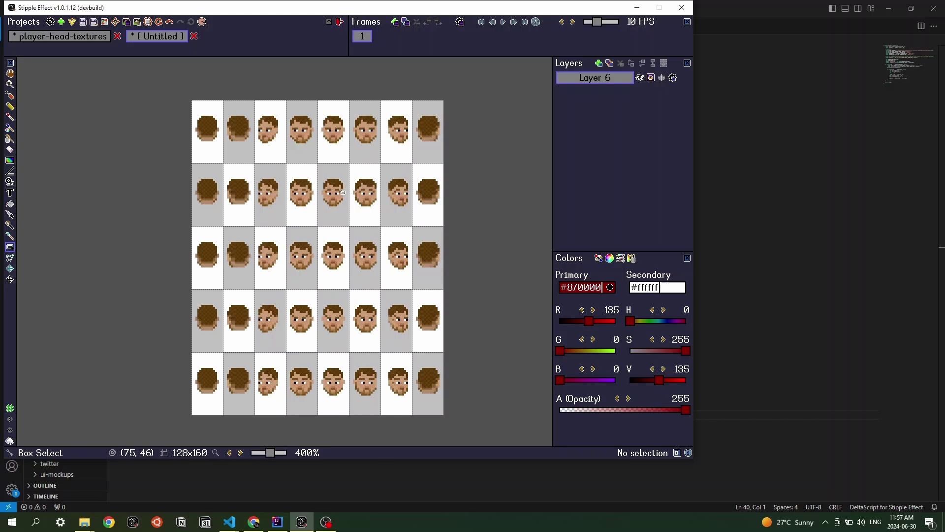
# Step: Open a preview of player-head-textures and load the animate_head.ses script into it
pyautogui.click(98, 36)
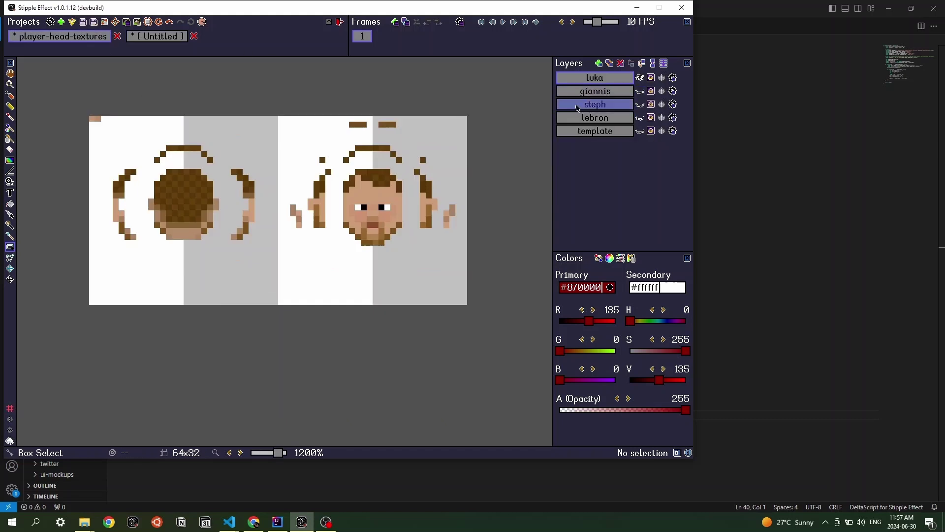
pyautogui.hotkey('ctrl', 'shift', 'p')
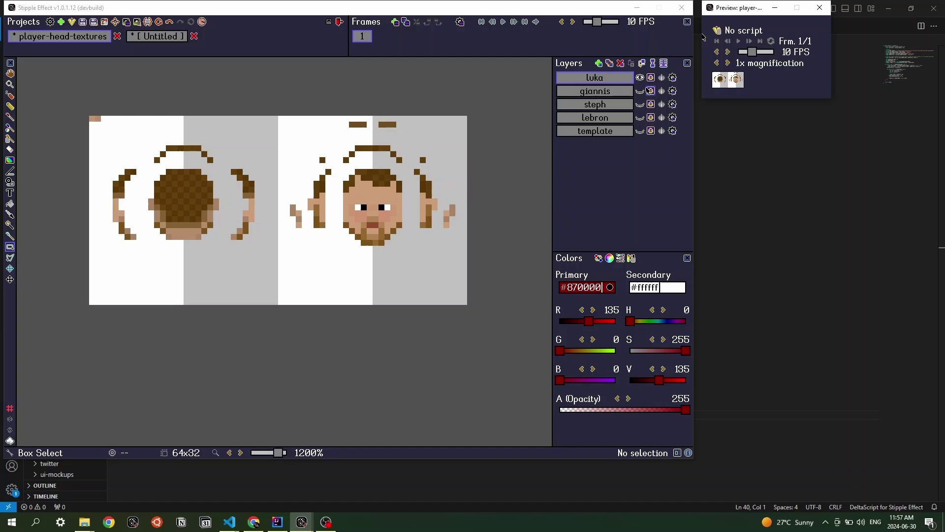
pyautogui.click(716, 30)
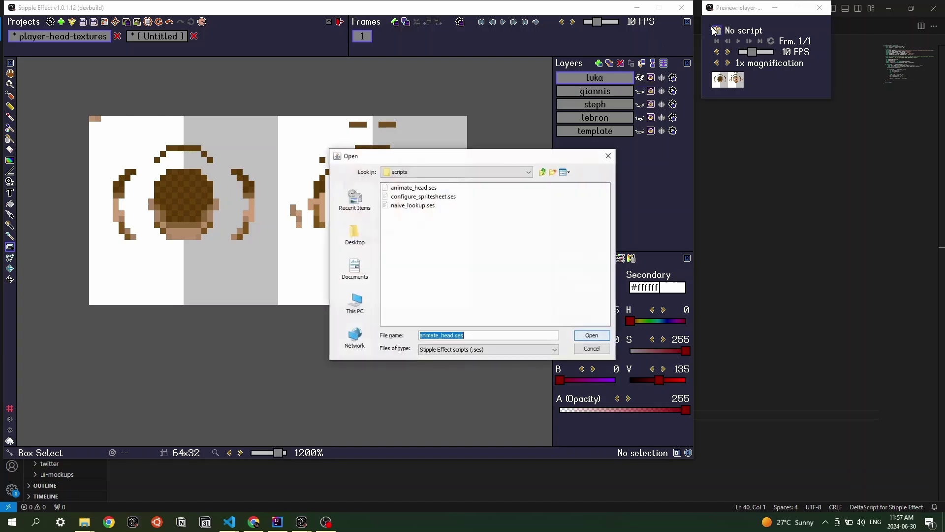
pyautogui.click(418, 190)
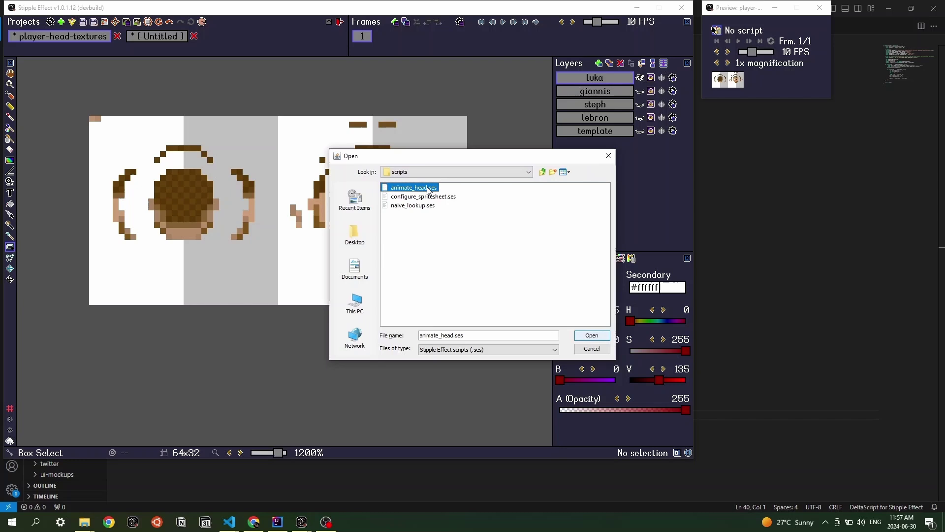
pyautogui.click(592, 335)
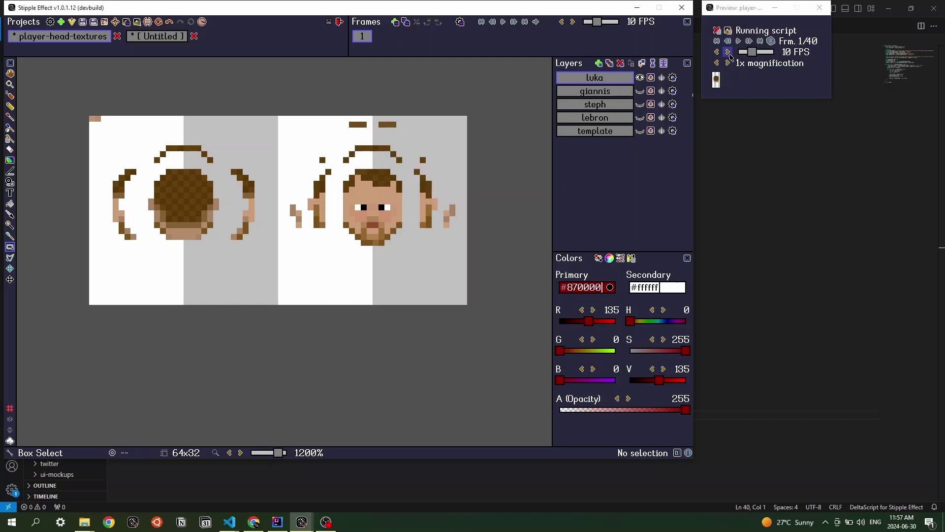
# Step: Raise the preview magnification to 12x
pyautogui.click(728, 63)
pyautogui.click(728, 63)
pyautogui.click(729, 63)
pyautogui.click(728, 63)
pyautogui.click(728, 63)
pyautogui.click(728, 63)
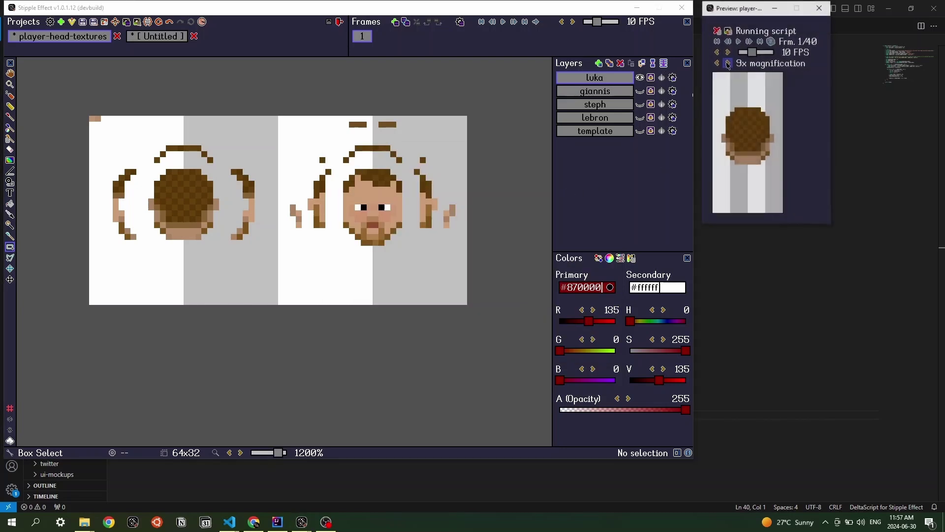
pyautogui.click(728, 63)
pyautogui.click(728, 63)
pyautogui.click(729, 63)
pyautogui.click(728, 63)
pyautogui.click(728, 63)
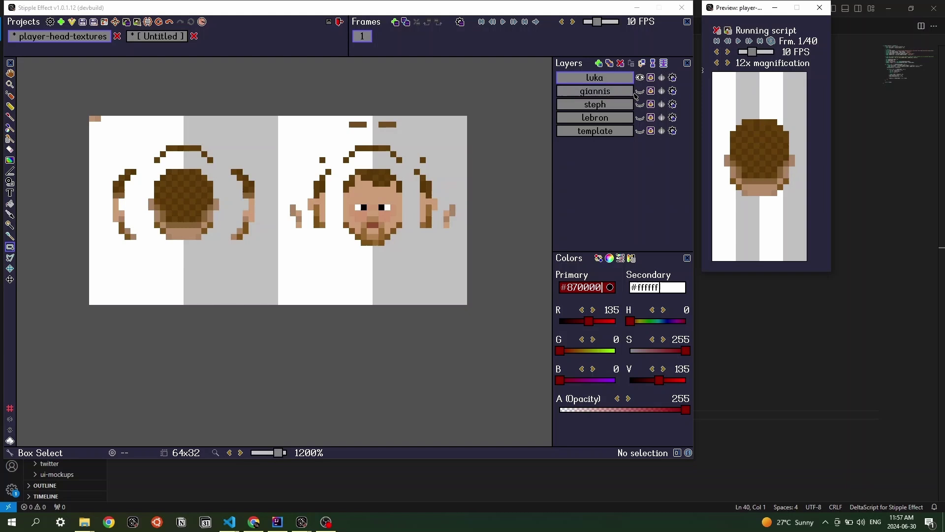
# Step: Show the giannis layer, hide luka, and play the rotating head preview
pyautogui.click(639, 92)
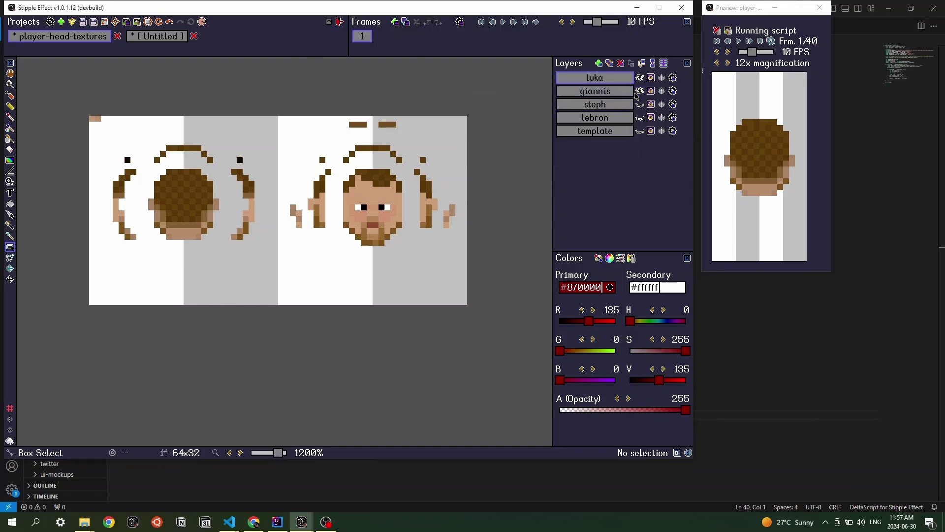
pyautogui.click(640, 78)
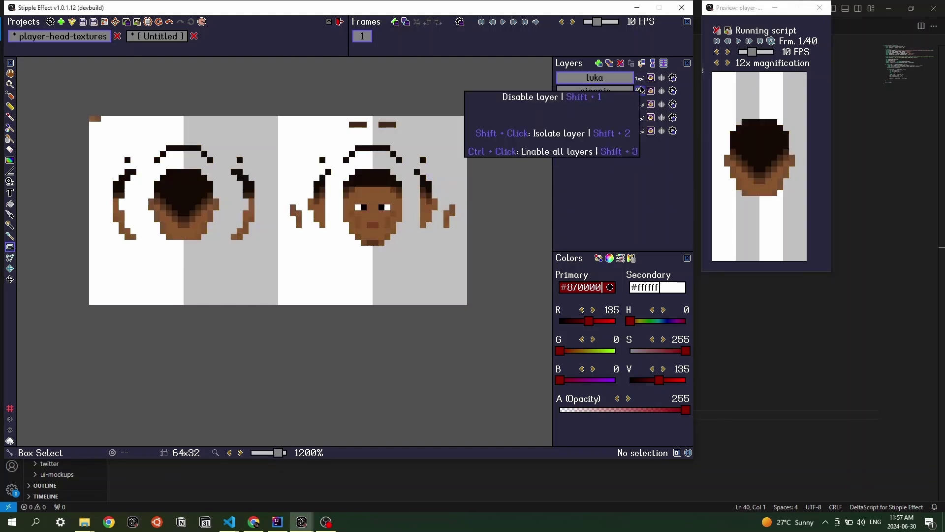
pyautogui.click(399, 225)
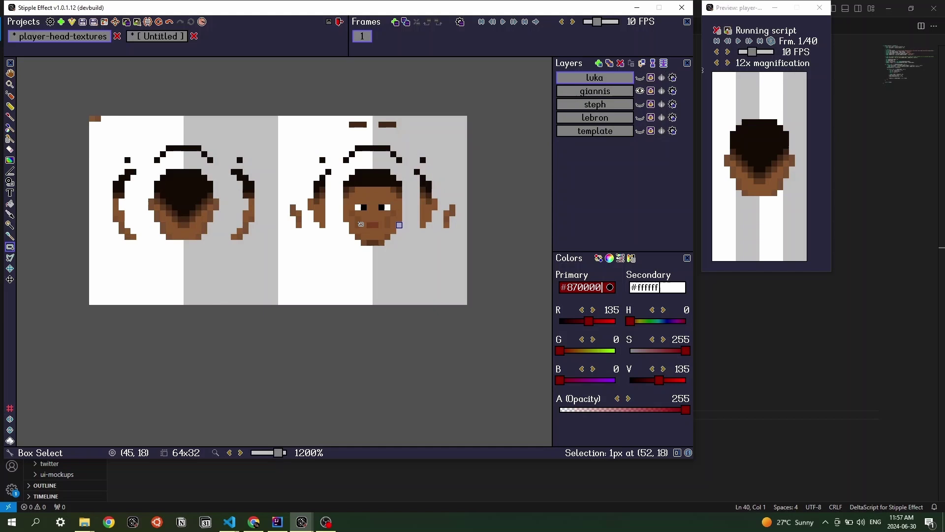
pyautogui.click(464, 254)
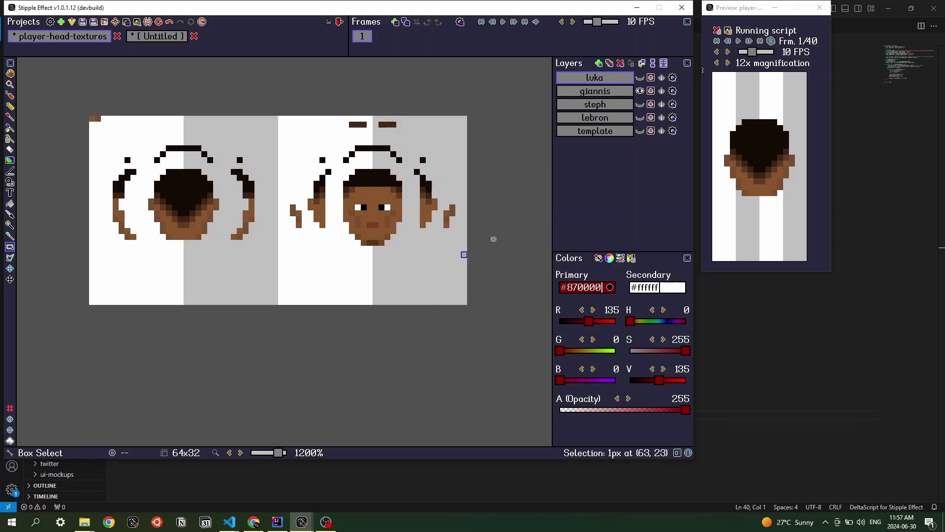
pyautogui.click(783, 105)
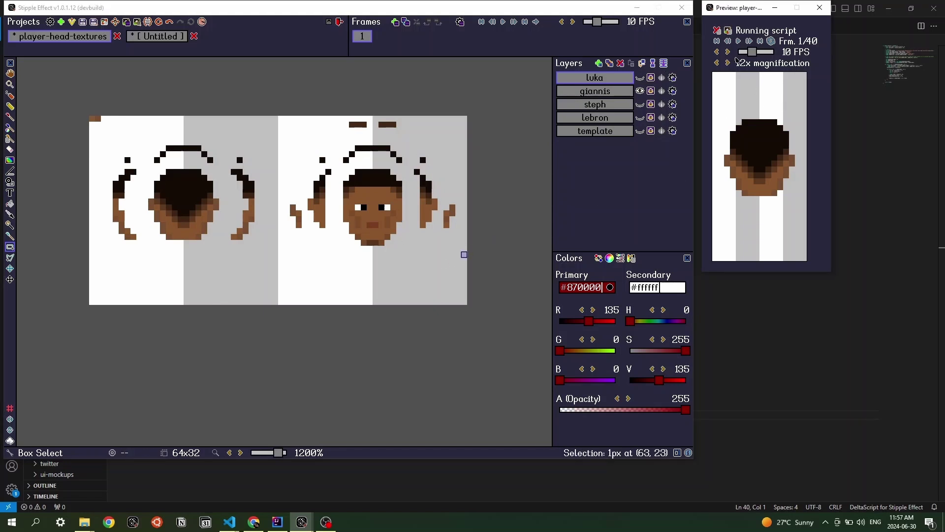
pyautogui.click(738, 42)
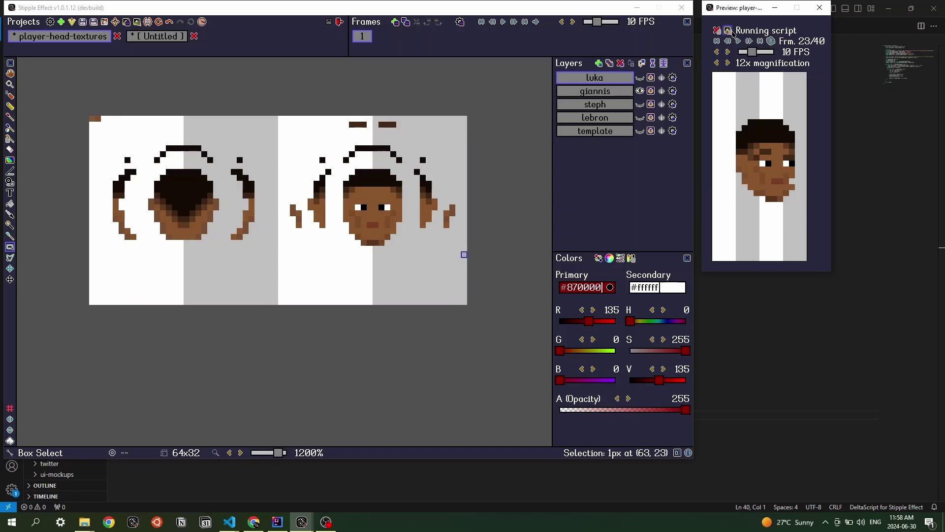
# Step: Export the 40 preview frames as a new project and stitch them 8 frames per row
pyautogui.click(728, 31)
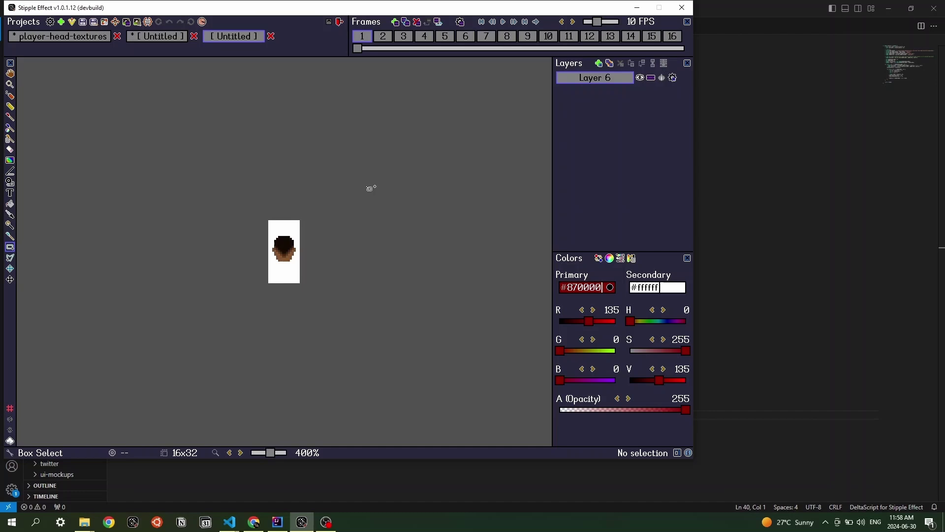
pyautogui.hotkey('ctrl', 'shift', 't')
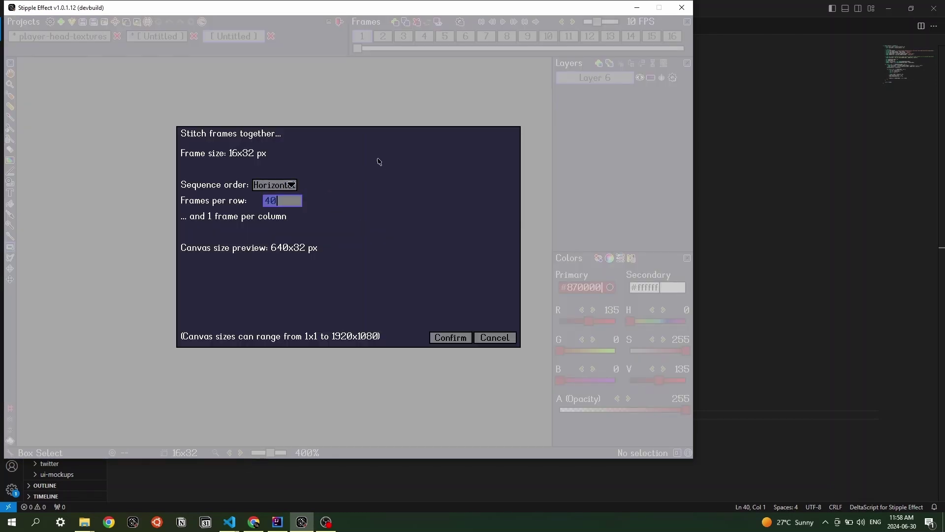
pyautogui.press('BackSpace')
pyautogui.press('BackSpace')
pyautogui.write('8')
pyautogui.press('Return')
# Step: Zoom around the stitched sheet and test a tiny selection on one face
pyautogui.scroll(1, 233, 274)
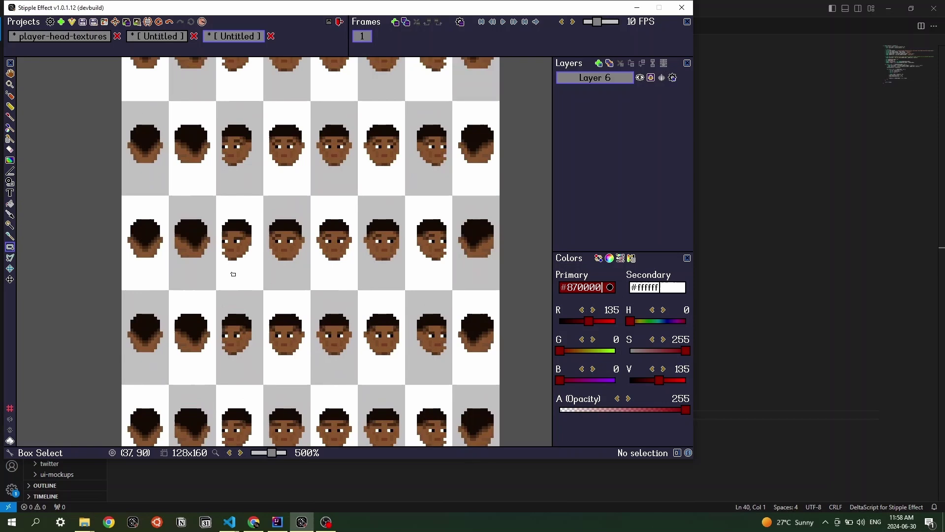
pyautogui.scroll(3, 222, 241)
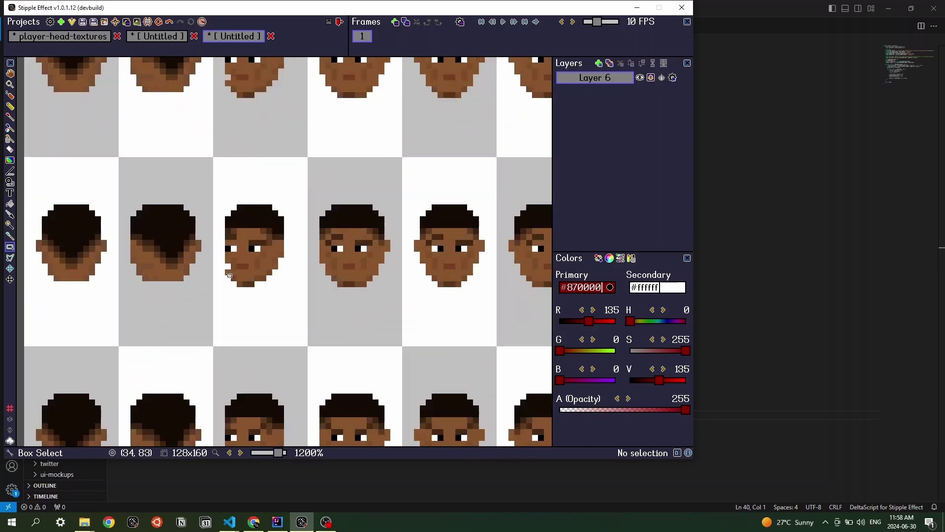
pyautogui.moveTo(229, 275); pyautogui.dragTo(228, 276)
pyautogui.click(229, 276)
pyautogui.scroll(-2, 397, 292)
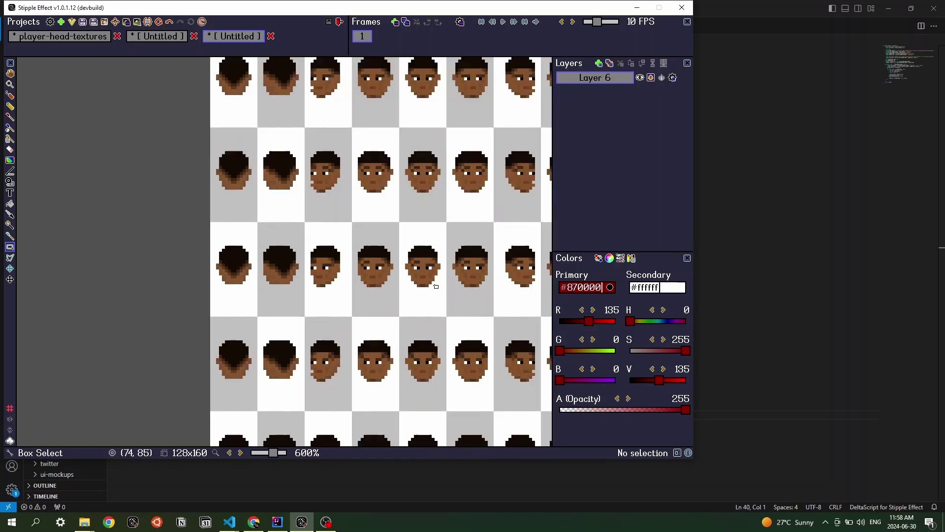
pyautogui.scroll(1, 544, 274)
pyautogui.scroll(-1, 542, 273)
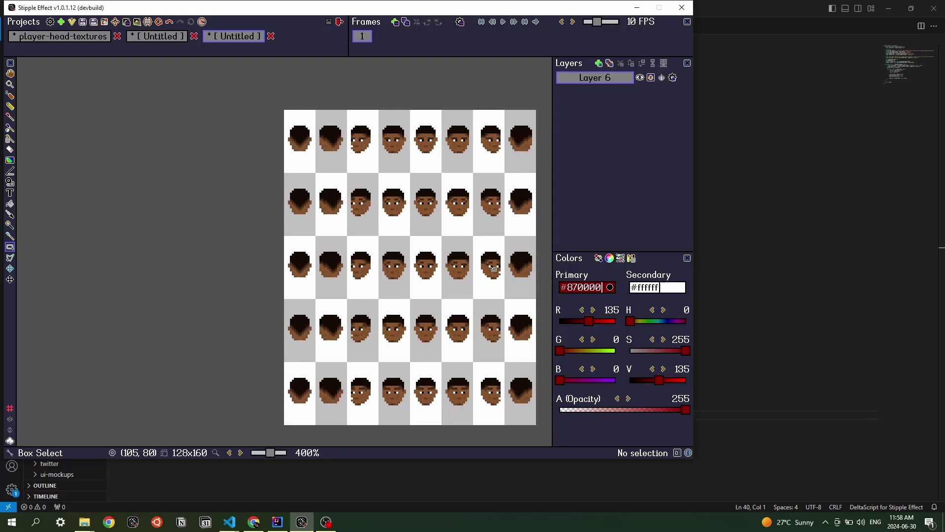
# Step: Show the pixel grid, test a four-cell selection, and start closing the sheet project
pyautogui.hotkey('ctrl', 'g')
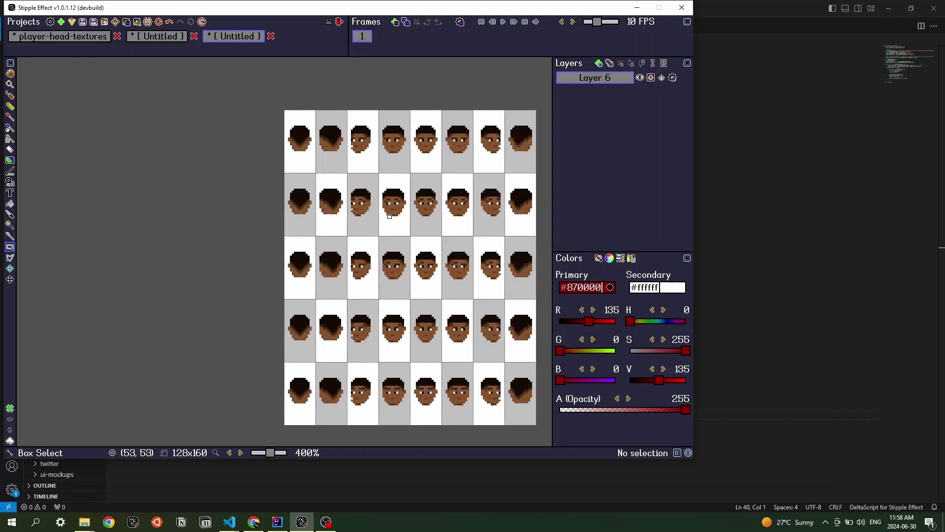
pyautogui.moveTo(401, 209); pyautogui.dragTo(484, 211)
pyautogui.click(485, 211)
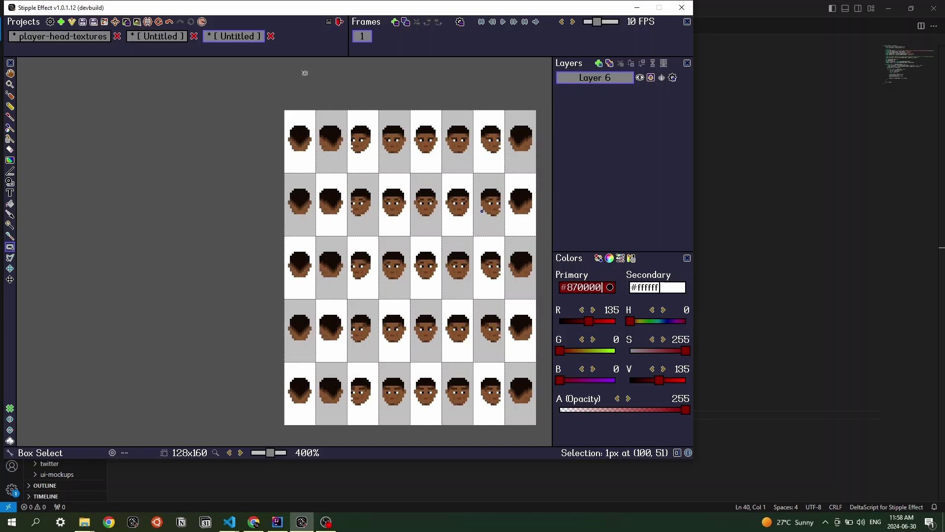
pyautogui.click(271, 36)
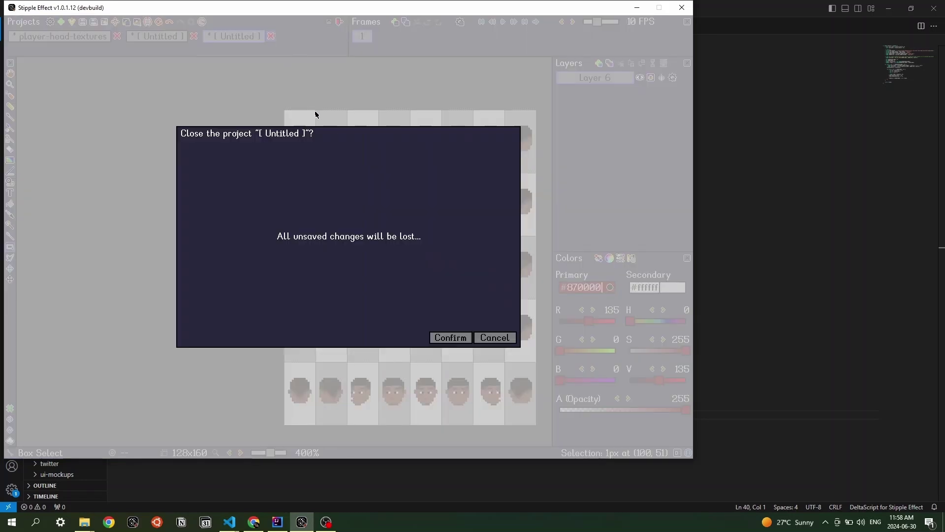
# Step: Close the stitched sheet and the other Untitled project without saving
pyautogui.press('Return')
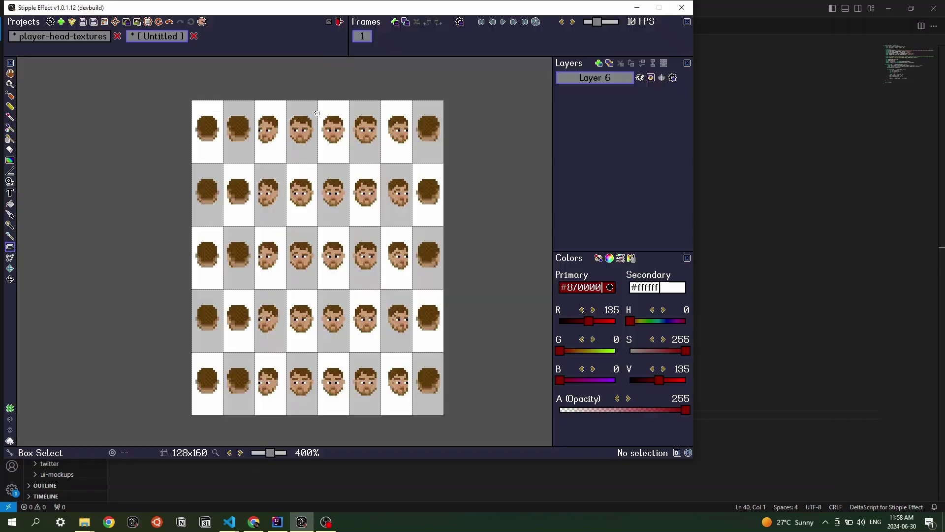
pyautogui.click(192, 35)
pyautogui.press('Return')
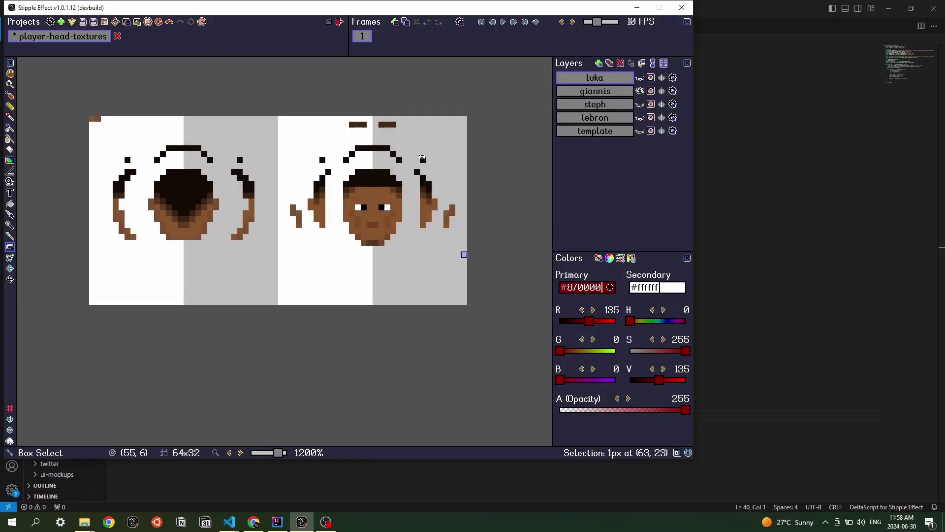
# Step: Show the steph head texture and run animate_head.ses on it in the preview
pyautogui.keyDown('shift'); pyautogui.click(640, 104); pyautogui.keyUp('shift')
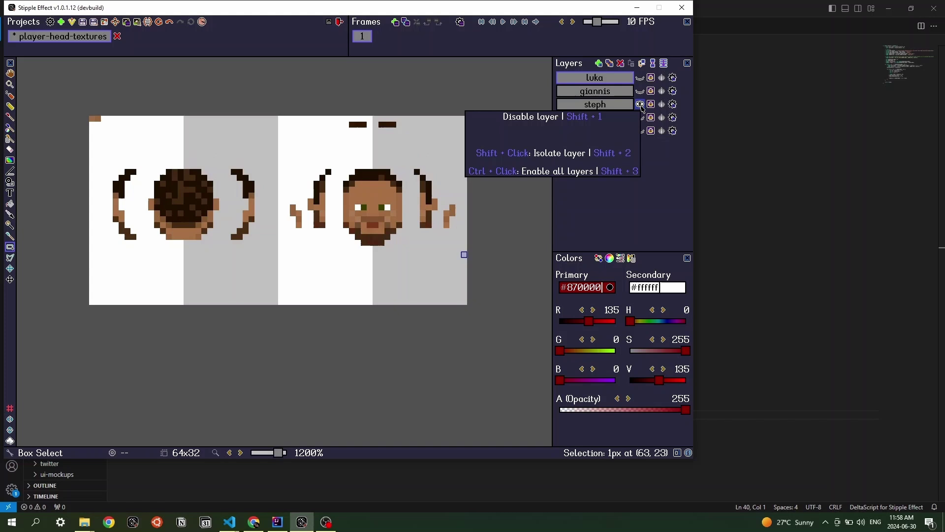
pyautogui.hotkey('ctrl', 'space')
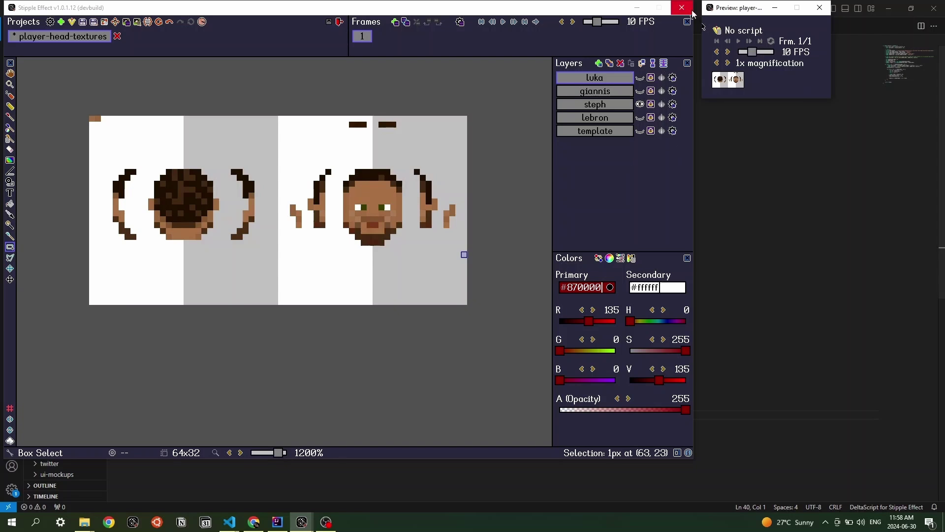
pyautogui.click(718, 31)
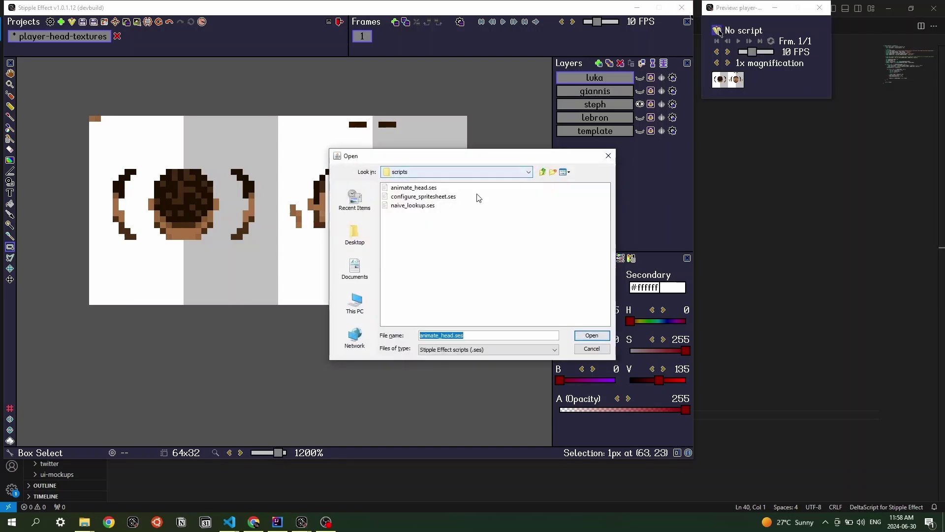
pyautogui.press('Down')
pyautogui.press('Return')
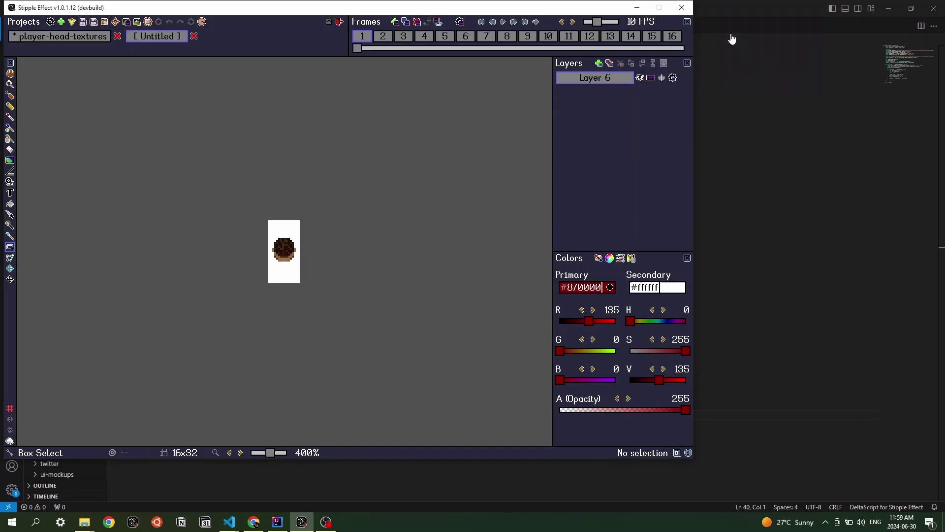
pyautogui.hotkey('ctrl', 'shift', 't')
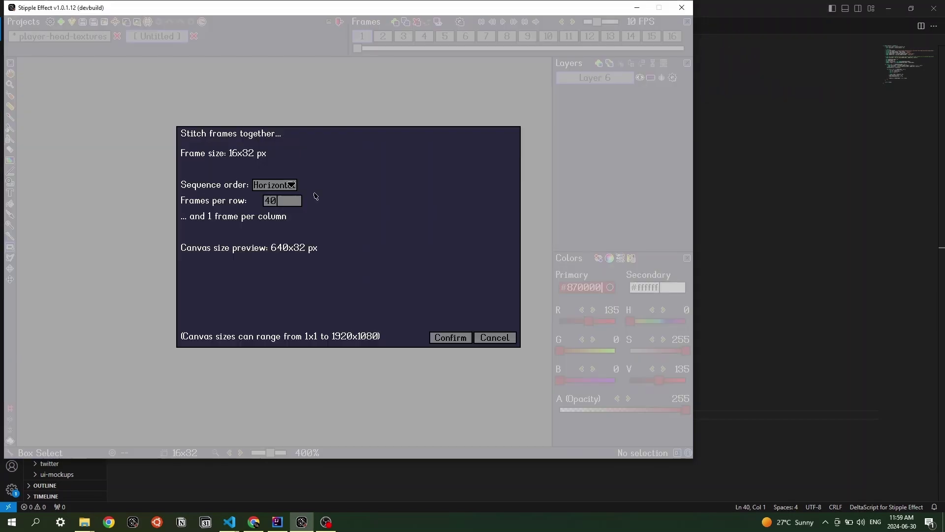
pyautogui.doubleClick(270, 197)
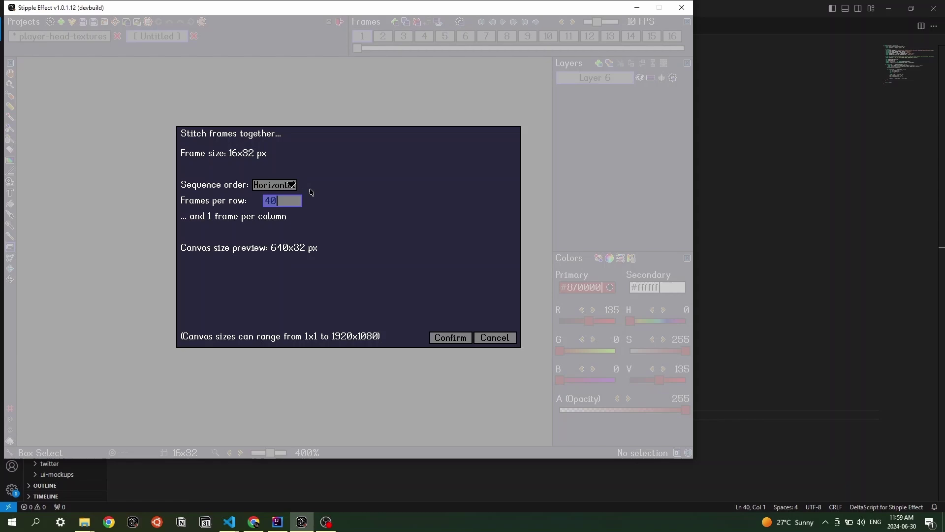
pyautogui.write('8')
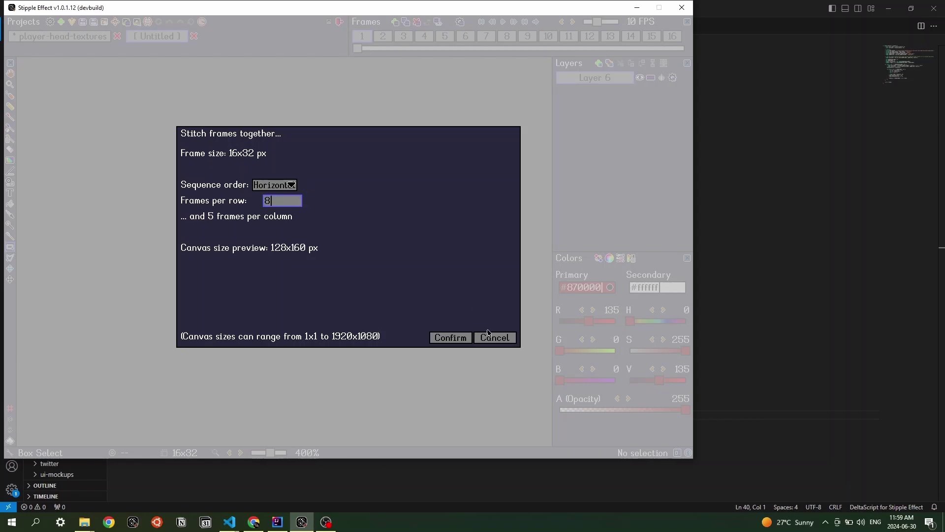
pyautogui.click(489, 336)
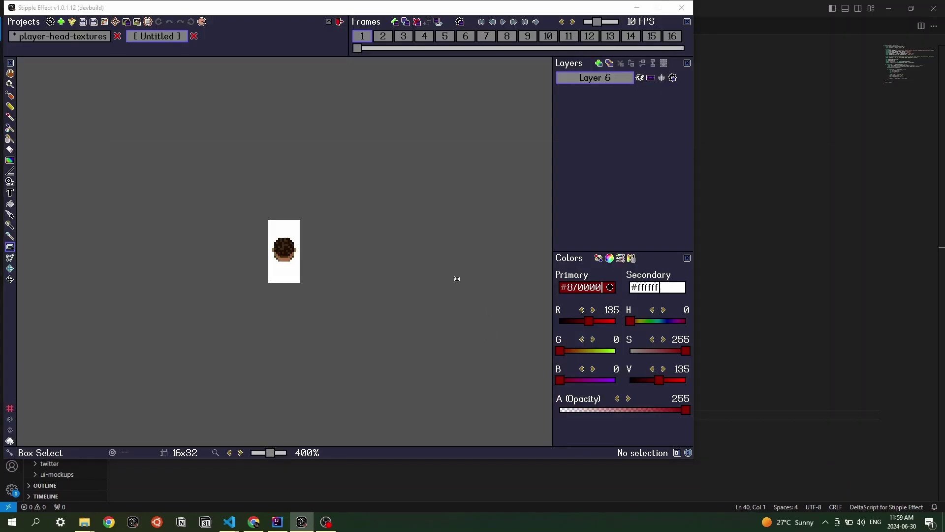
# Step: Open configure_spritesheet.ses, try edits to the DIRECTIONS lines, then undo them
pyautogui.hotkey('alt', 'Tab')
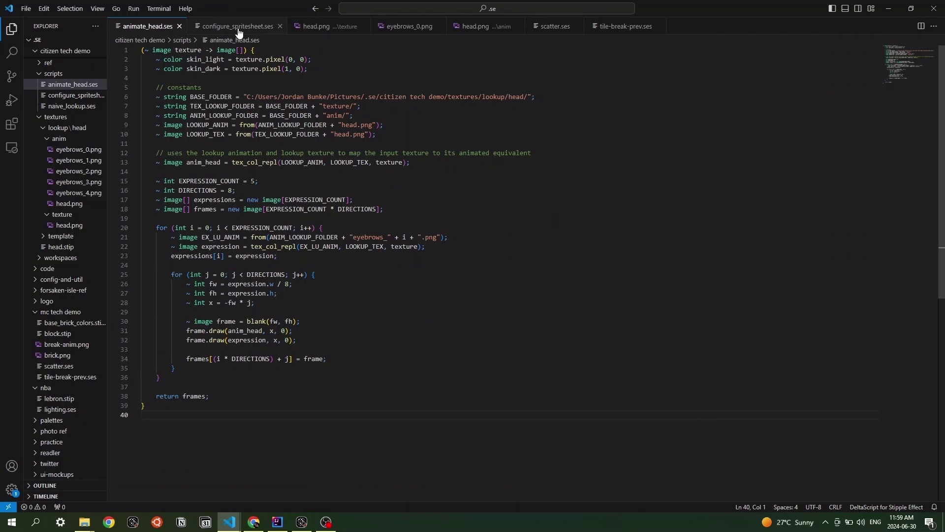
pyautogui.click(245, 30)
pyautogui.click(189, 70)
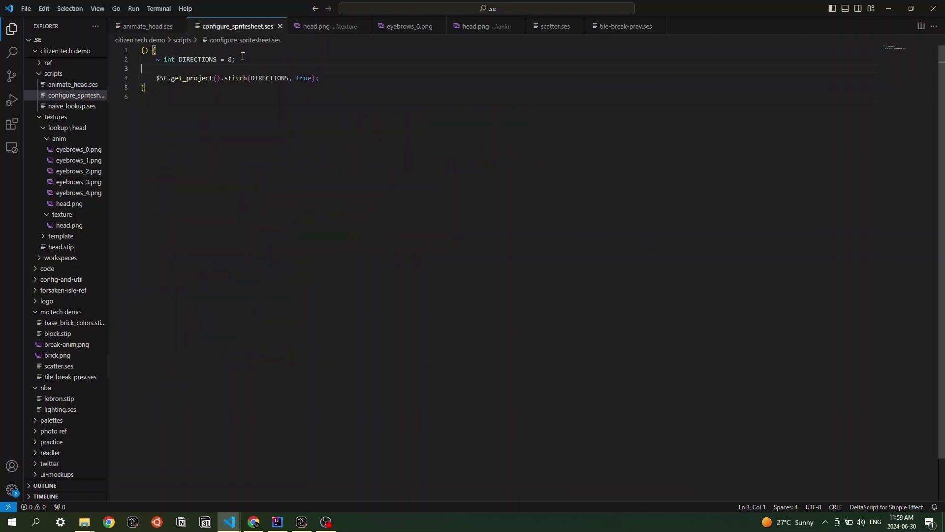
pyautogui.doubleClick(198, 61)
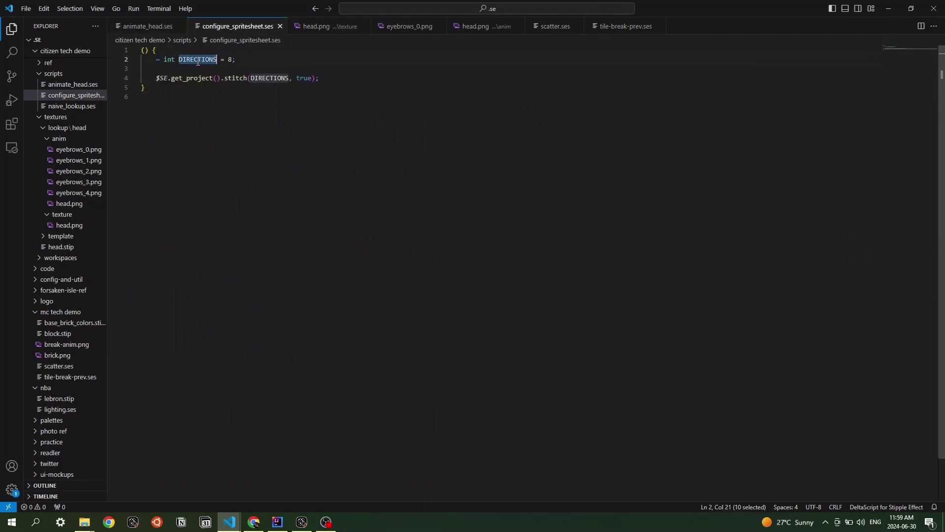
pyautogui.doubleClick(272, 79)
pyautogui.write('8')
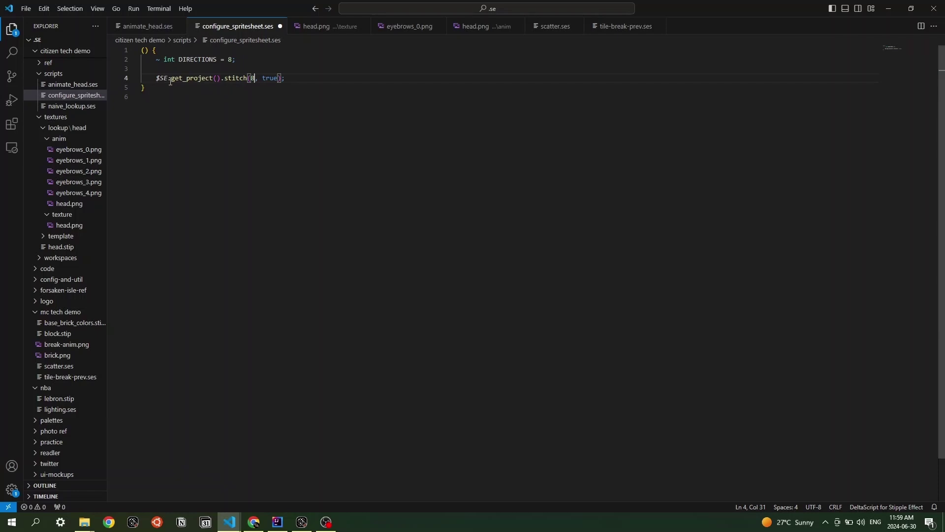
pyautogui.moveTo(157, 78); pyautogui.dragTo(157, 64)
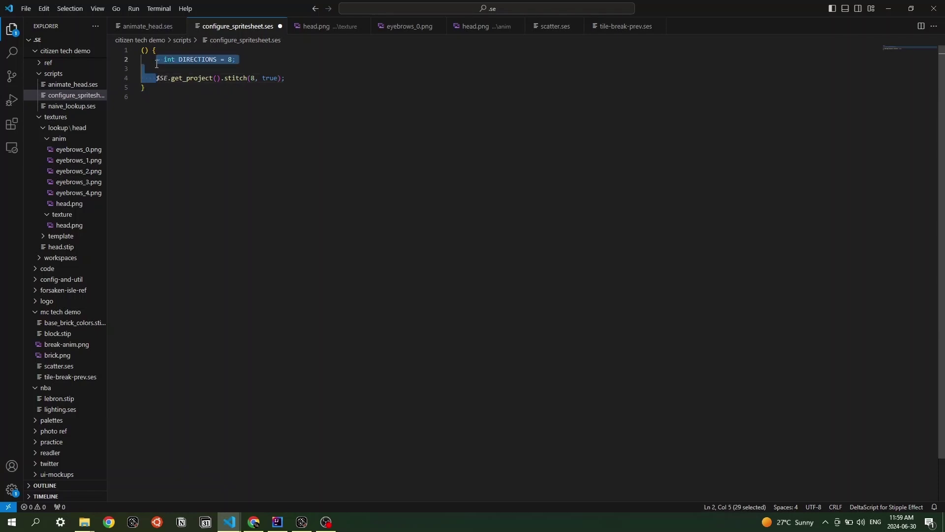
pyautogui.press('BackSpace')
pyautogui.hotkey('ctrl', 'z')
pyautogui.hotkey('ctrl', 'z')
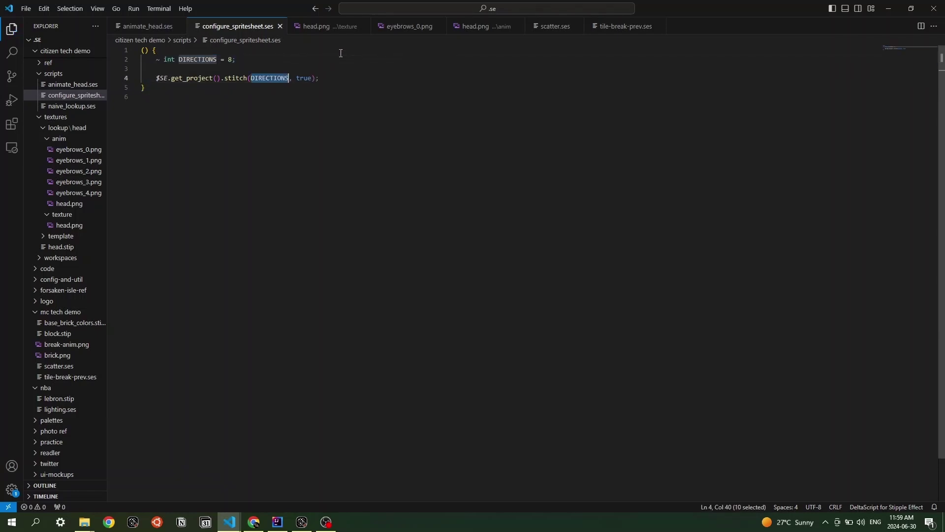
# Step: Inspect the DIRECTIONS and true arguments of the stitch call on line 4
pyautogui.click(259, 63)
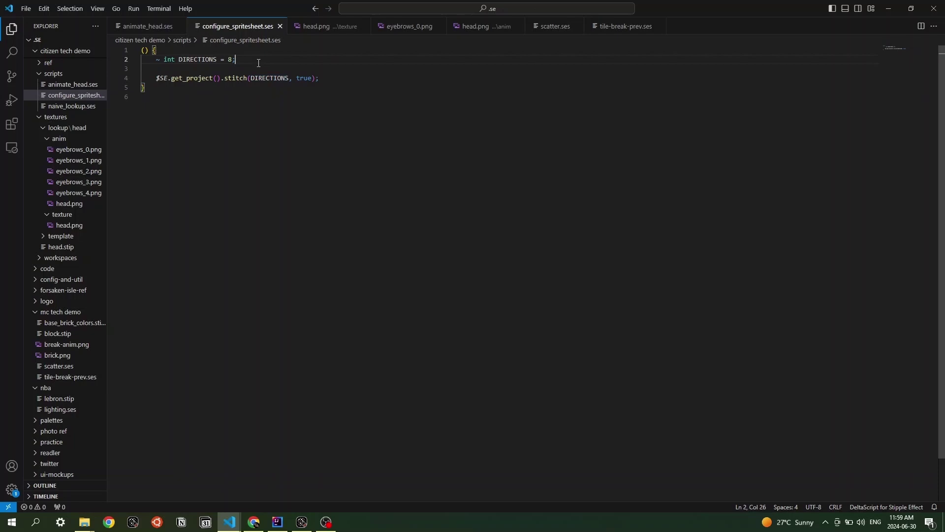
pyautogui.moveTo(155, 80); pyautogui.dragTo(290, 76)
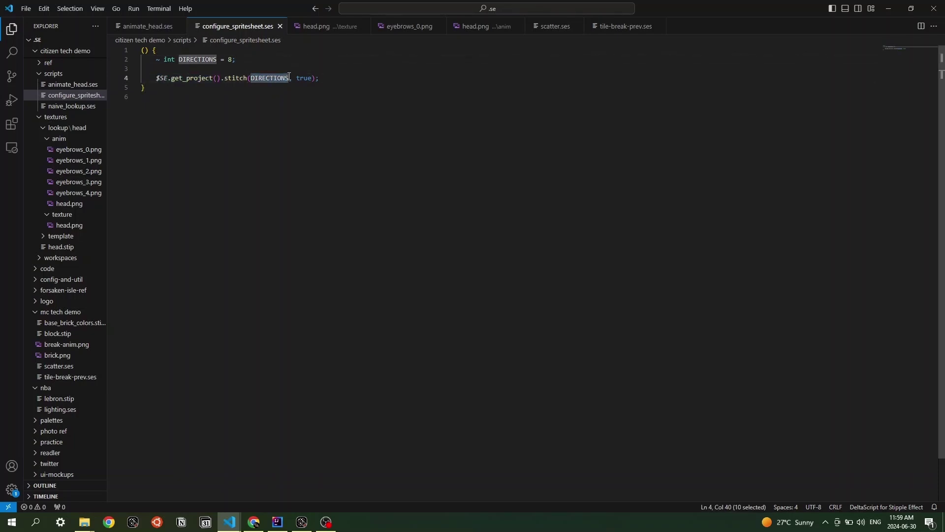
pyautogui.click(274, 79)
pyautogui.doubleClick(274, 79)
pyautogui.click(267, 79)
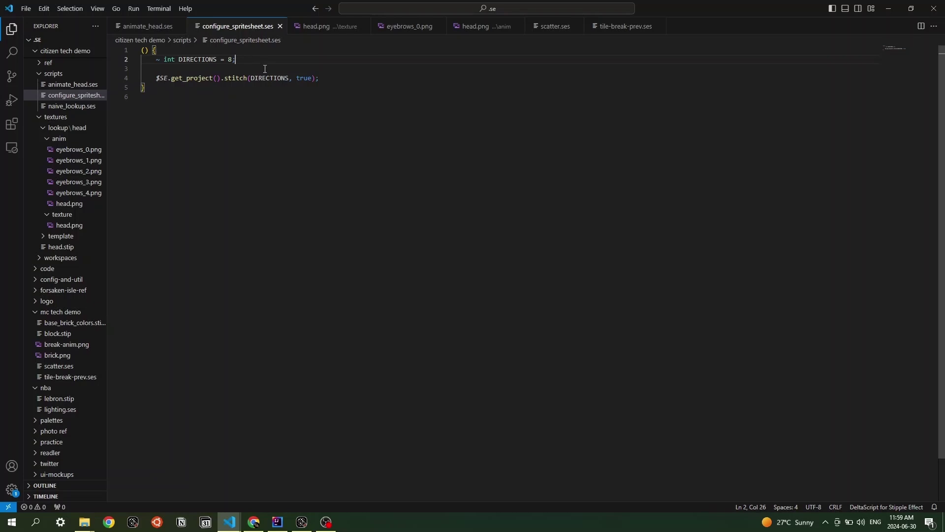
pyautogui.doubleClick(267, 79)
pyautogui.doubleClick(290, 79)
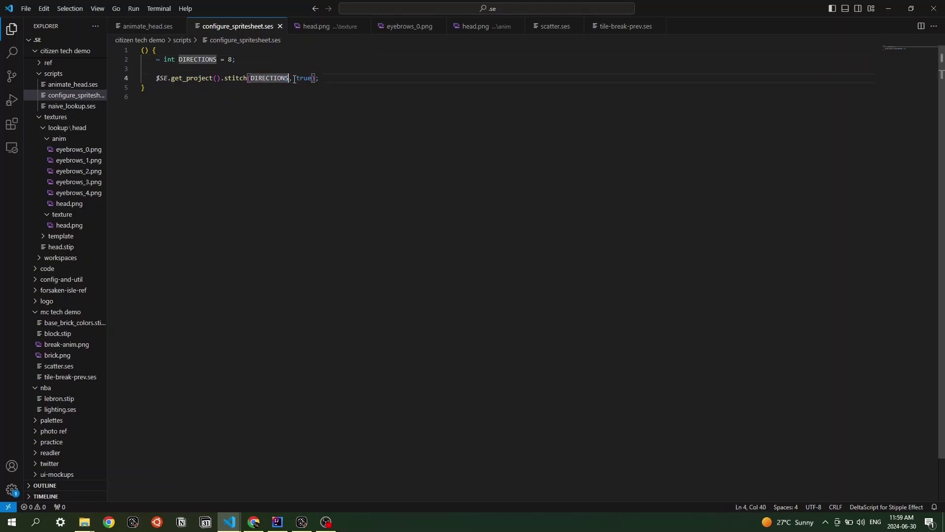
pyautogui.click(294, 79)
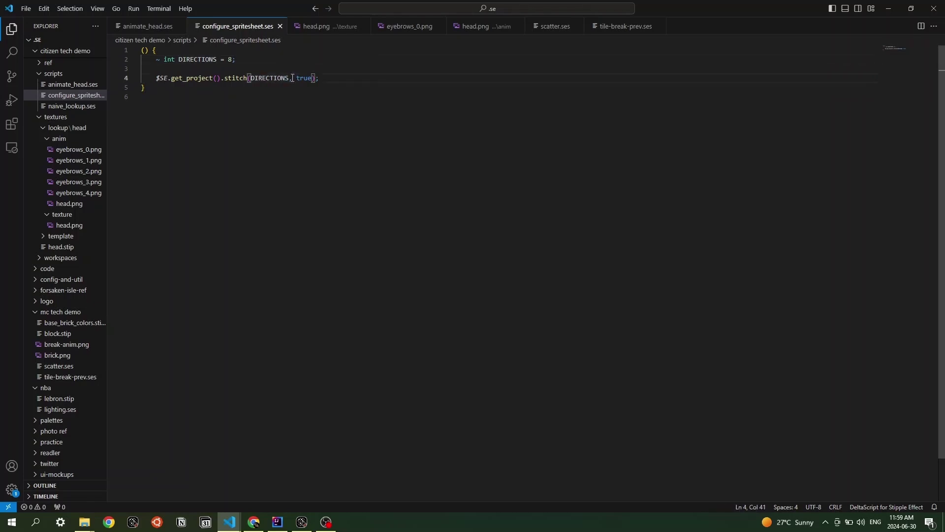
pyautogui.click(288, 78)
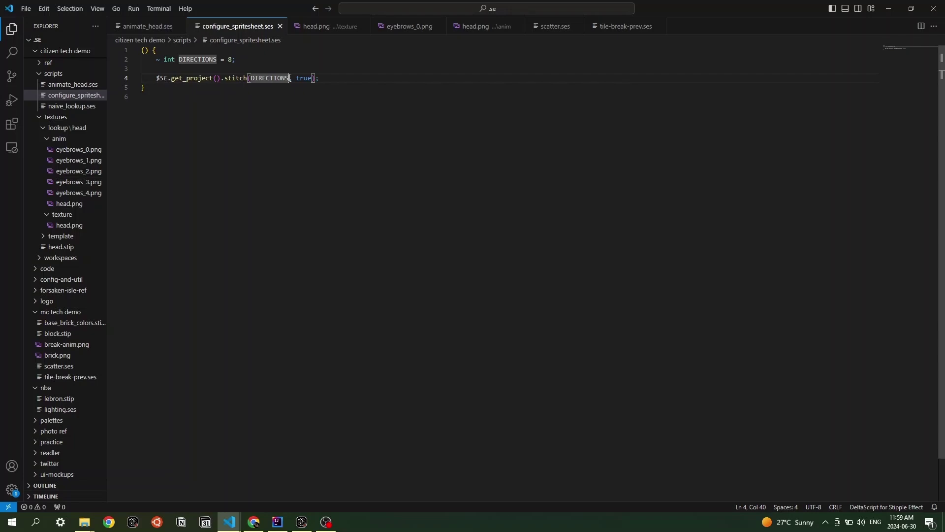
pyautogui.doubleClick(304, 78)
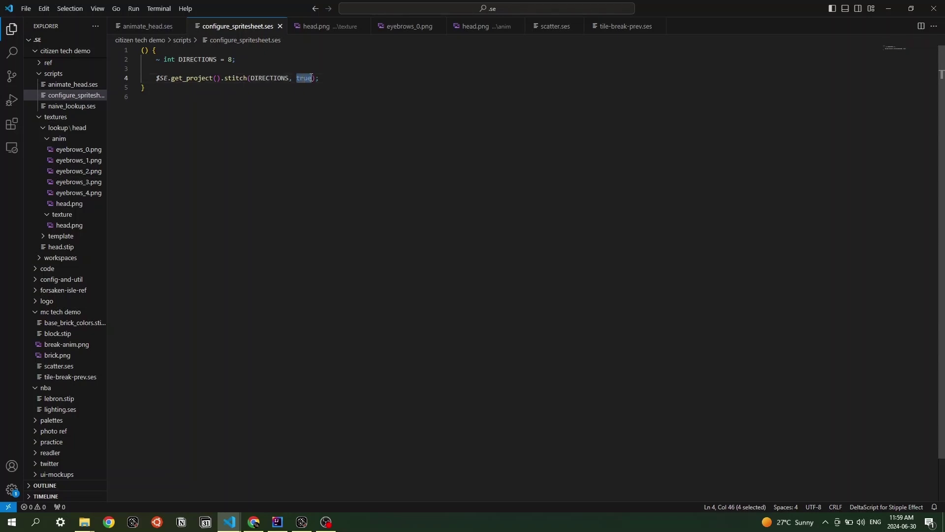
pyautogui.doubleClick(307, 78)
pyautogui.click(335, 79)
pyautogui.hotkey('alt', 'Tab')
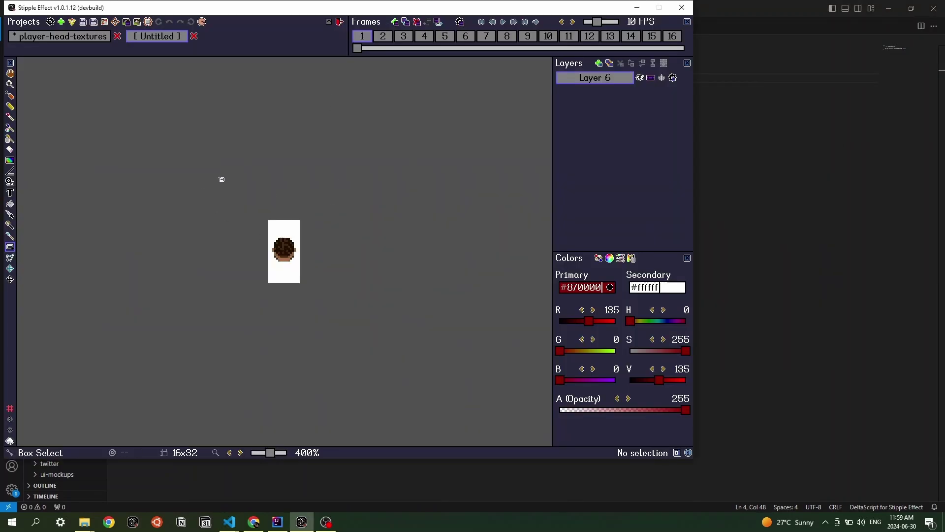
# Step: Run configure_spritesheet.ses to make a 128x160 eight-column sheet, then return to player-head-textures
pyautogui.hotkey('ctrl', 'shift', 'r')
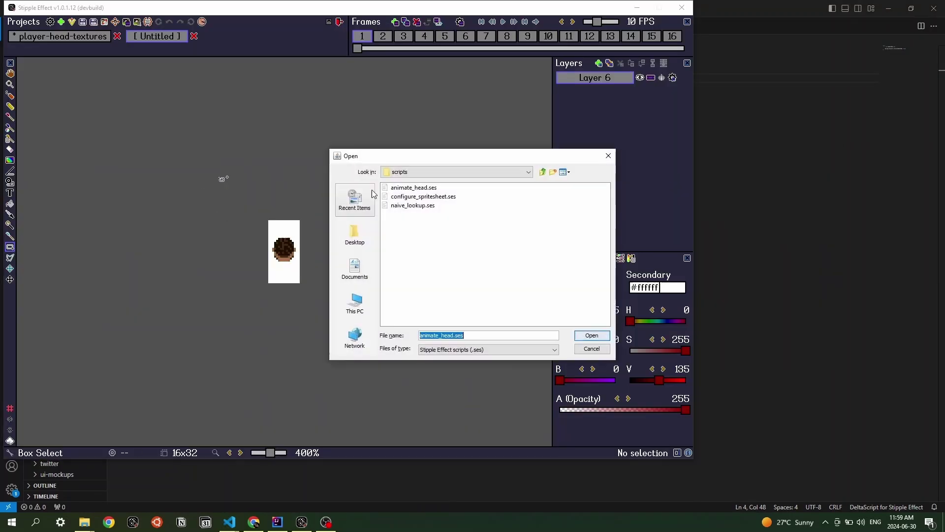
pyautogui.click(423, 197)
pyautogui.doubleClick(433, 197)
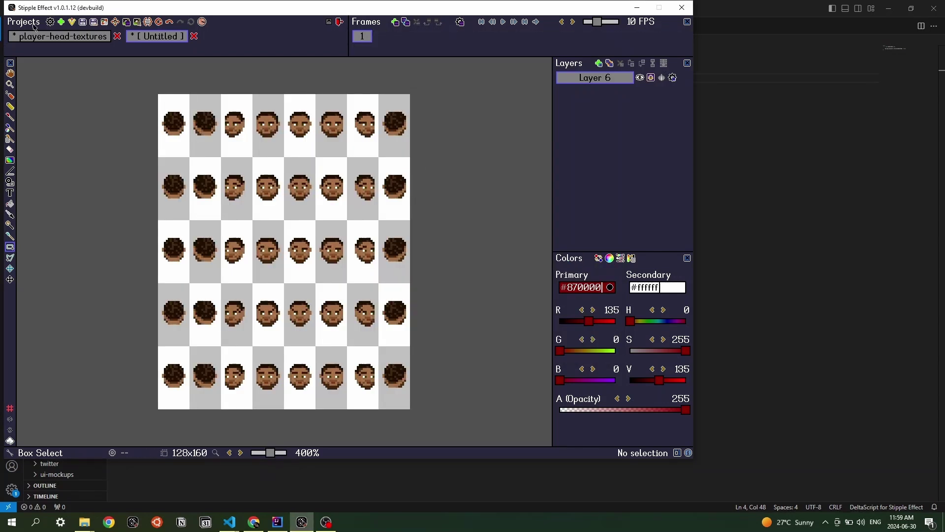
pyautogui.click(73, 37)
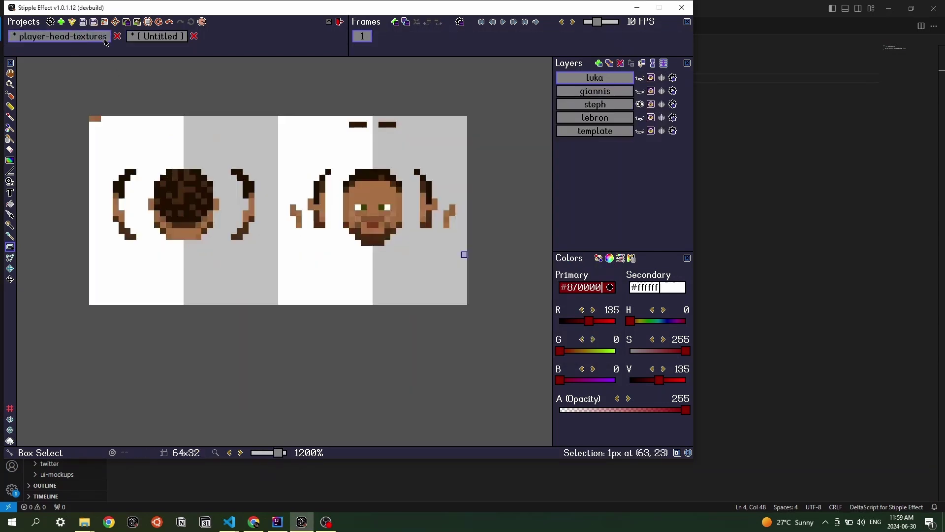
# Step: Swap steph for the lebron head texture and run animate_head on it
pyautogui.click(640, 118)
pyautogui.click(623, 119)
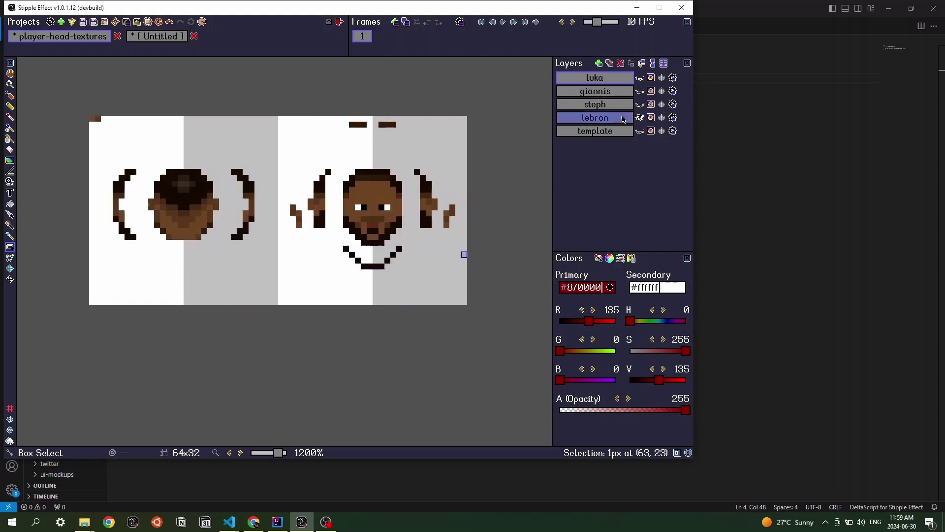
pyautogui.hotkey('ctrl', 'space')
pyautogui.click(718, 31)
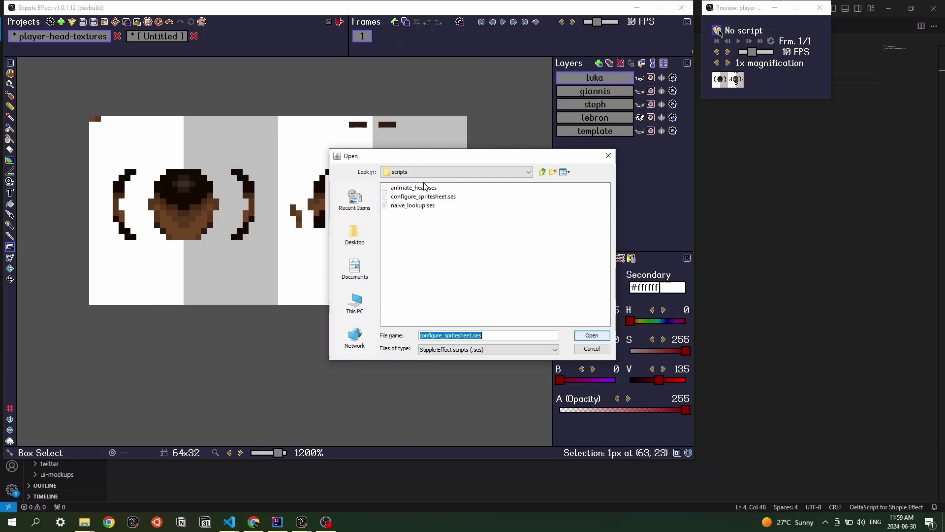
pyautogui.doubleClick(424, 187)
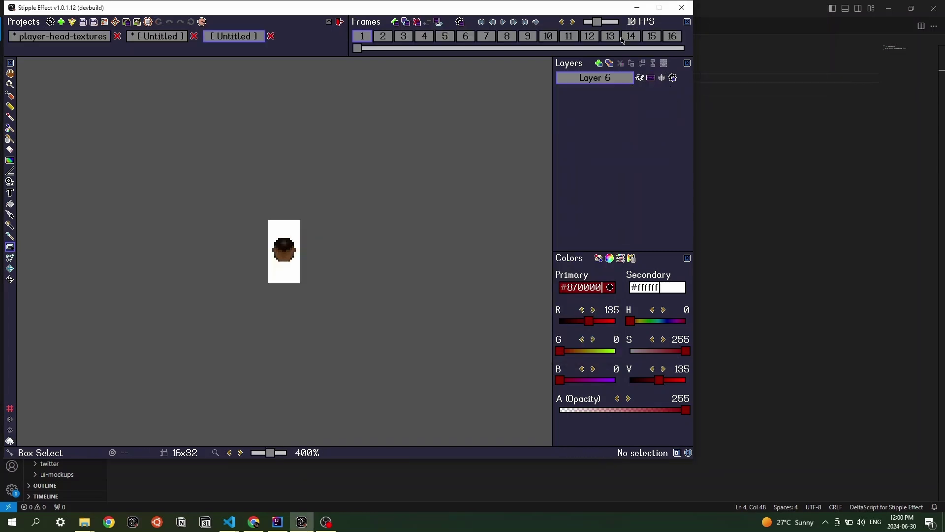
# Step: Run animate_head on player-head-textures twice more, creating further Untitled head projects
pyautogui.click(17, 36)
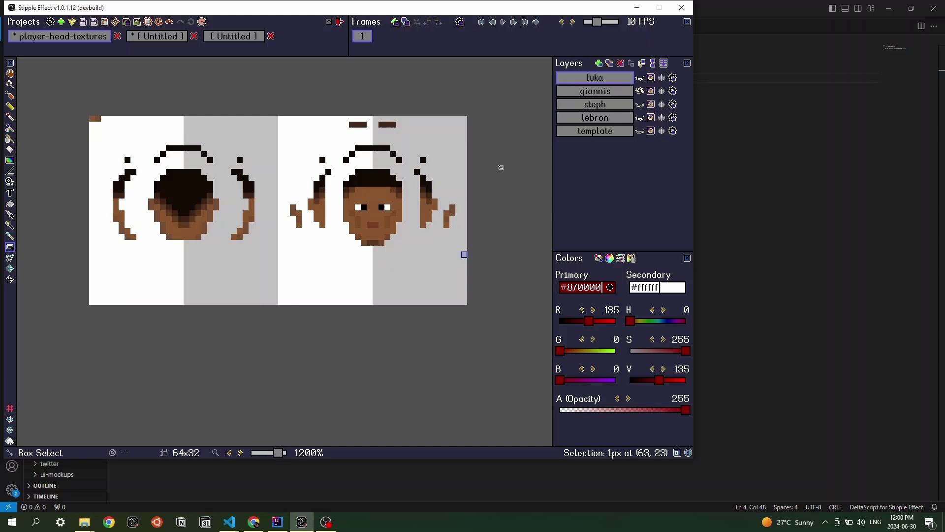
pyautogui.hotkey('ctrl', 'shift', 'p')
pyautogui.click(717, 30)
pyautogui.doubleClick(425, 188)
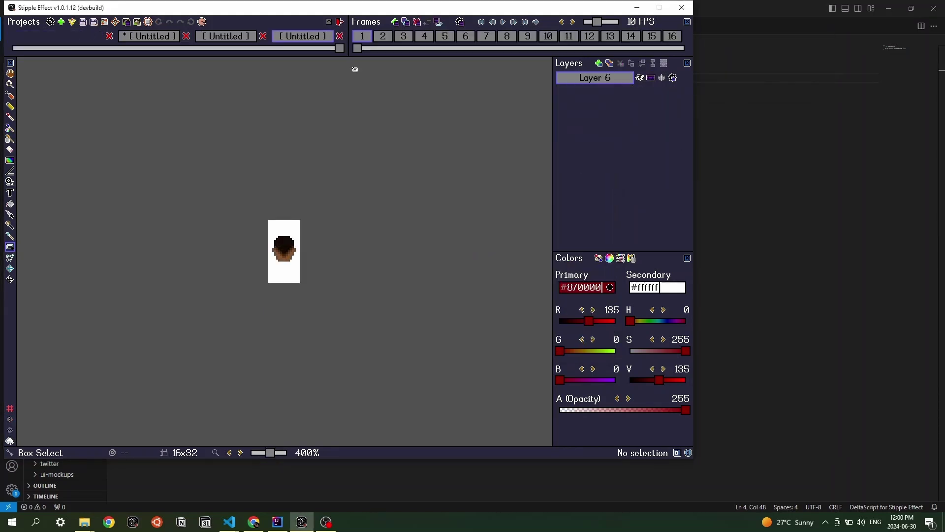
pyautogui.moveTo(340, 48); pyautogui.dragTo(13, 48)
pyautogui.click(17, 36)
pyautogui.hotkey('ctrl', 'shift', 'p')
pyautogui.click(717, 30)
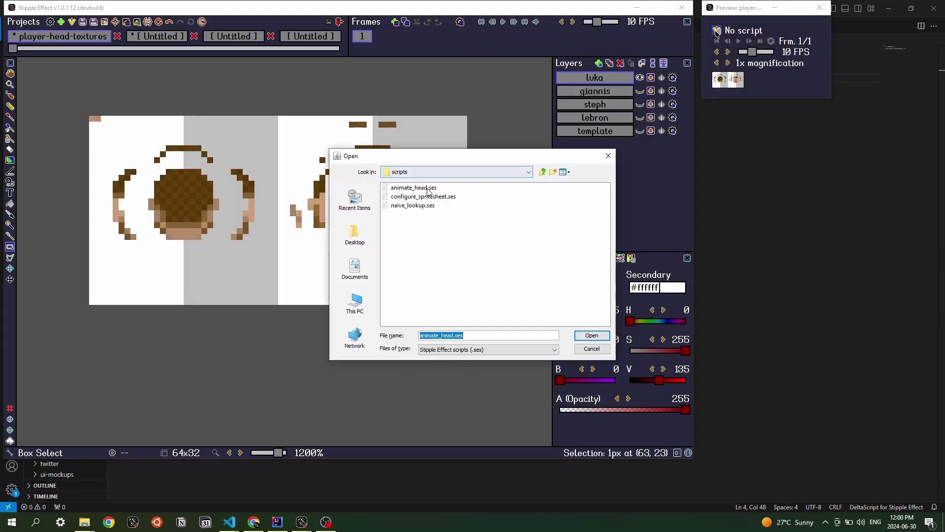
pyautogui.doubleClick(427, 190)
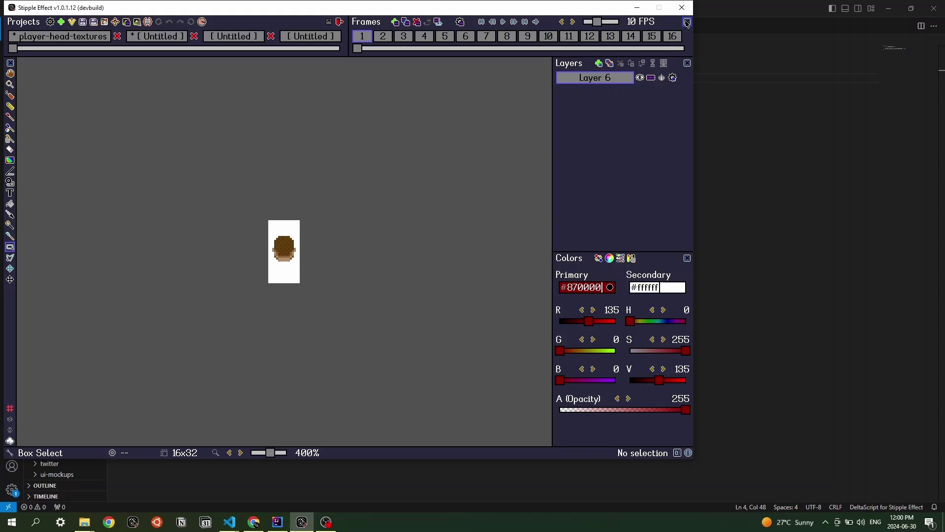
pyautogui.click(687, 23)
# Step: Close player-head-textures without saving, then browse the Untitled projects and try undoing
pyautogui.click(117, 36)
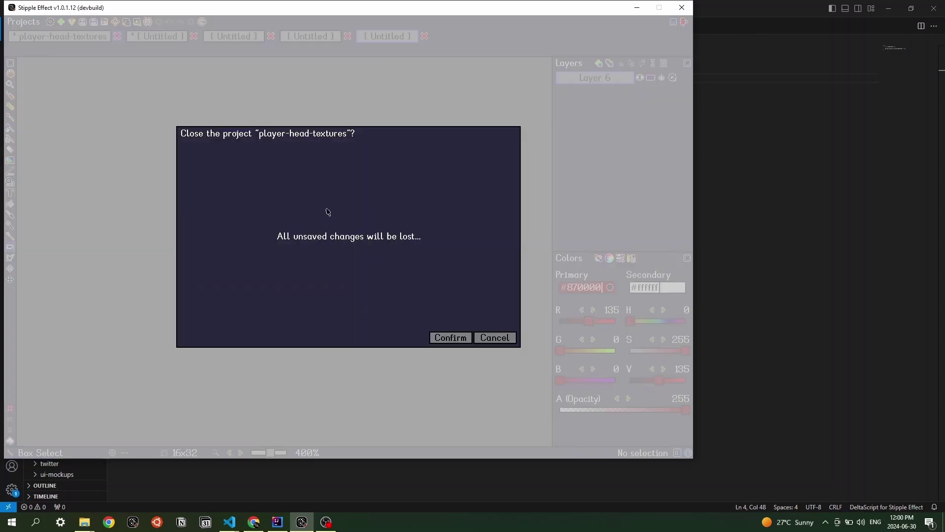
pyautogui.click(456, 335)
pyautogui.click(39, 36)
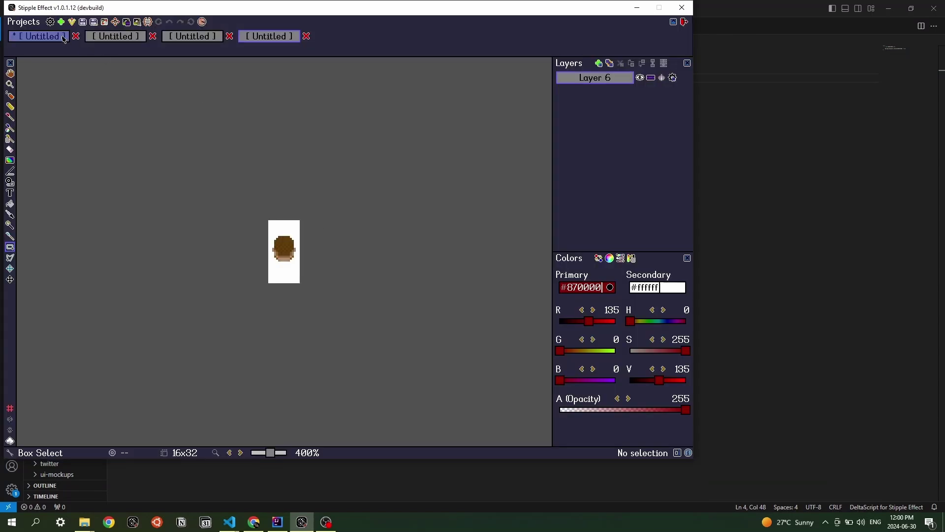
pyautogui.hotkey('ctrl', 'z')
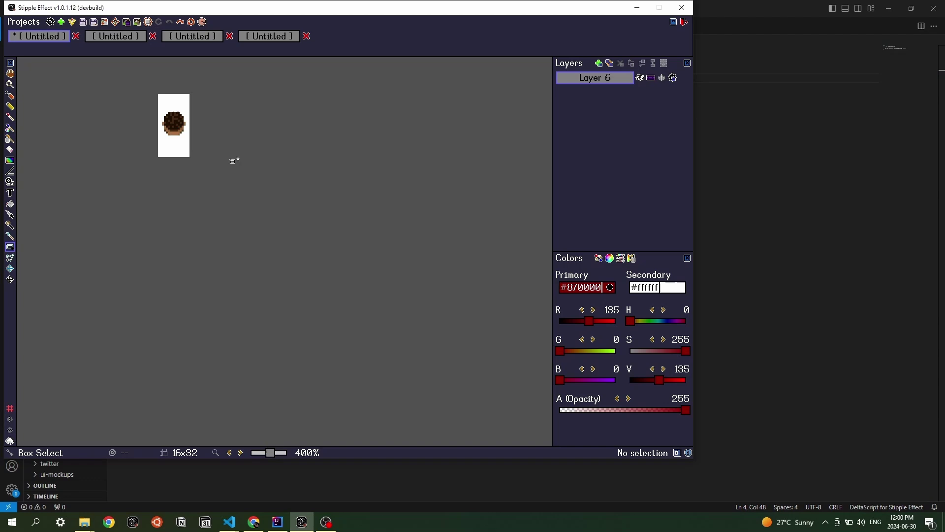
pyautogui.hotkey('ctrl', 'z')
pyautogui.click(116, 37)
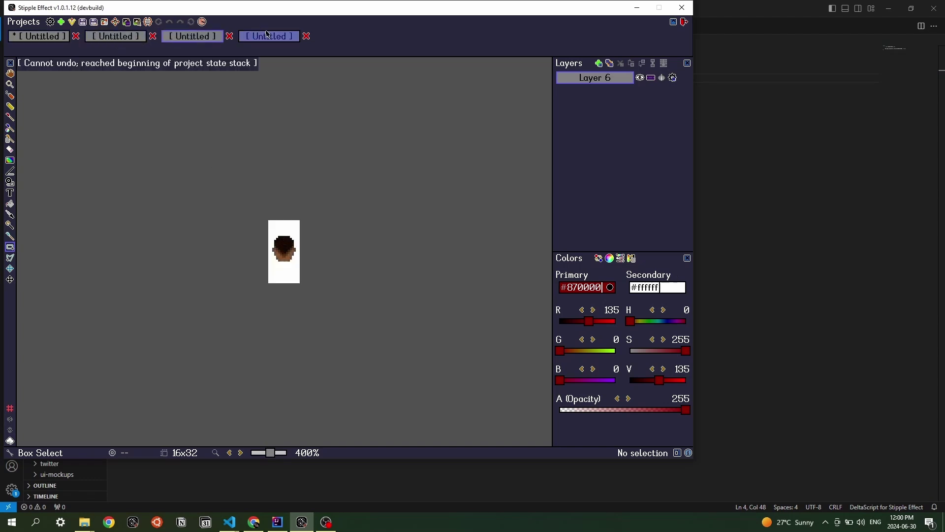
pyautogui.hotkey('ctrl', 'Right')
pyautogui.click(66, 38)
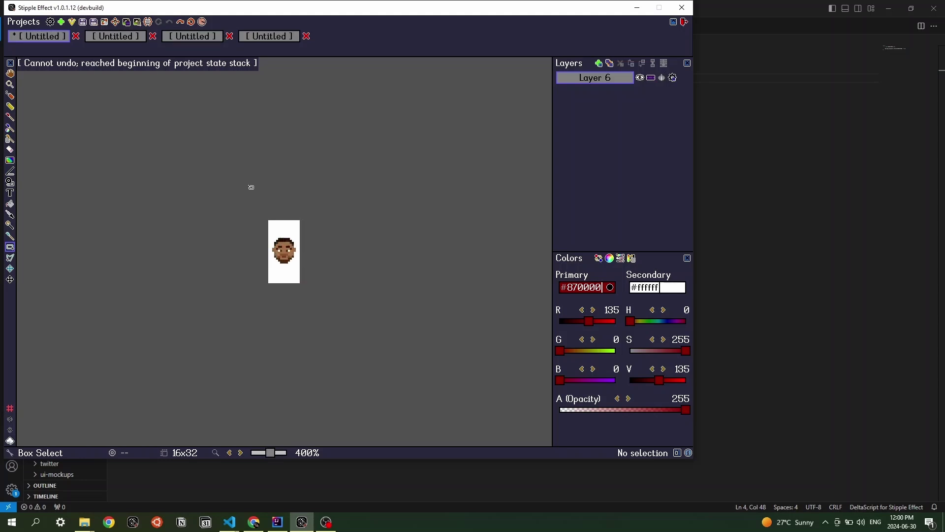
# Step: Add a for loop over $SE.get_projects() calling p.stitch(DIRECTIONS, true)
pyautogui.click(682, 8)
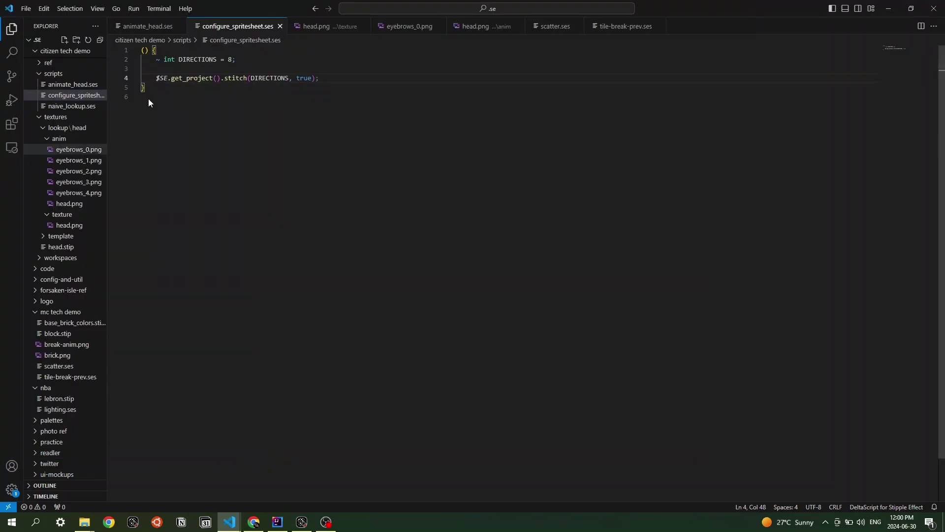
pyautogui.click(233, 79)
pyautogui.click(222, 79)
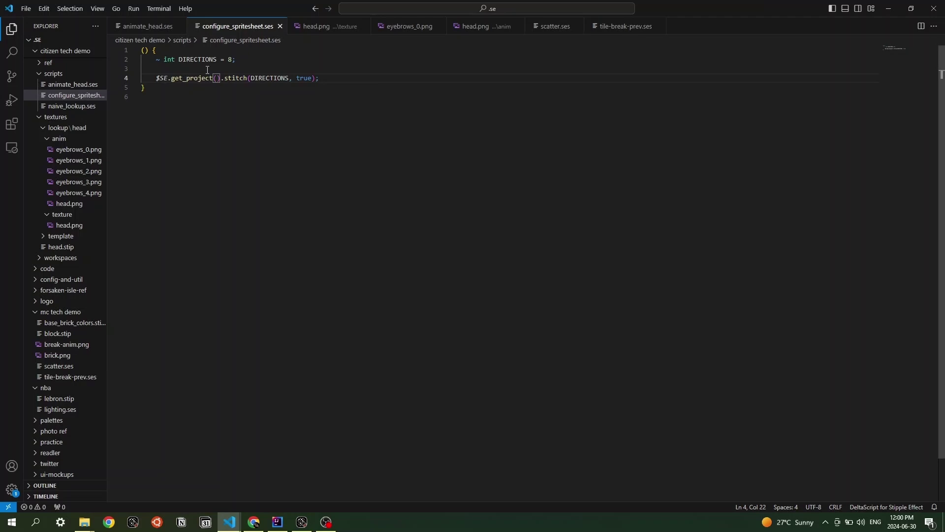
pyautogui.press('Up')
pyautogui.press('Up')
pyautogui.press('Home')
pyautogui.press('Return')
pyautogui.press('Return')
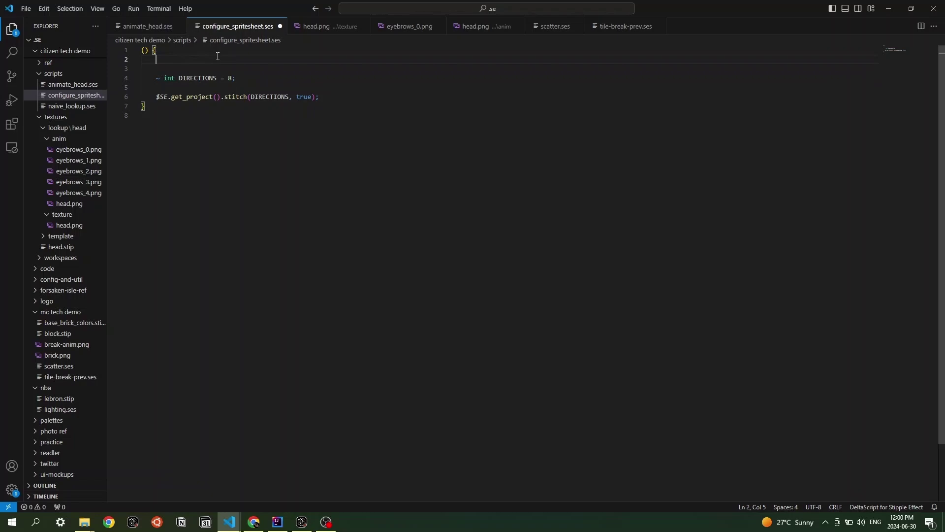
pyautogui.write('for (~ project p in $SE.get')
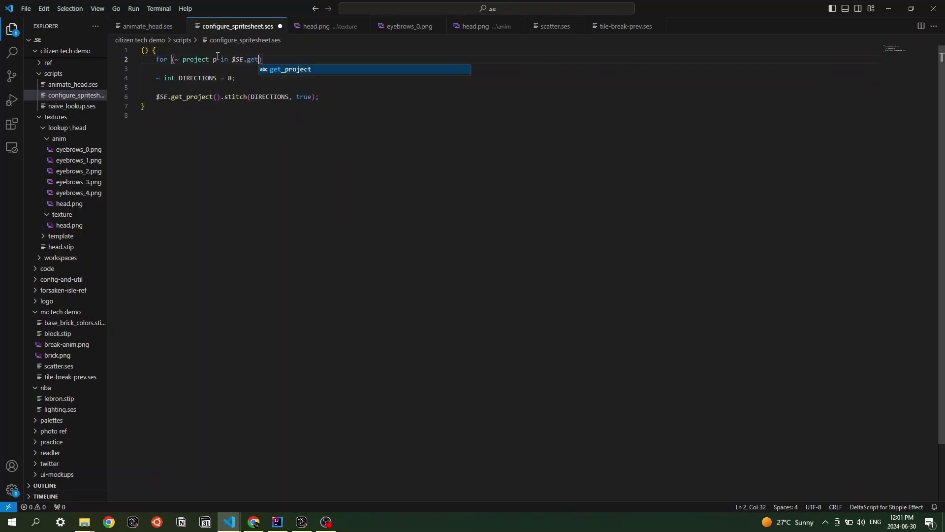
pyautogui.write('_projects())')
pyautogui.press('Return')
pyautogui.write('p.stitch(DIRECTIONS,')
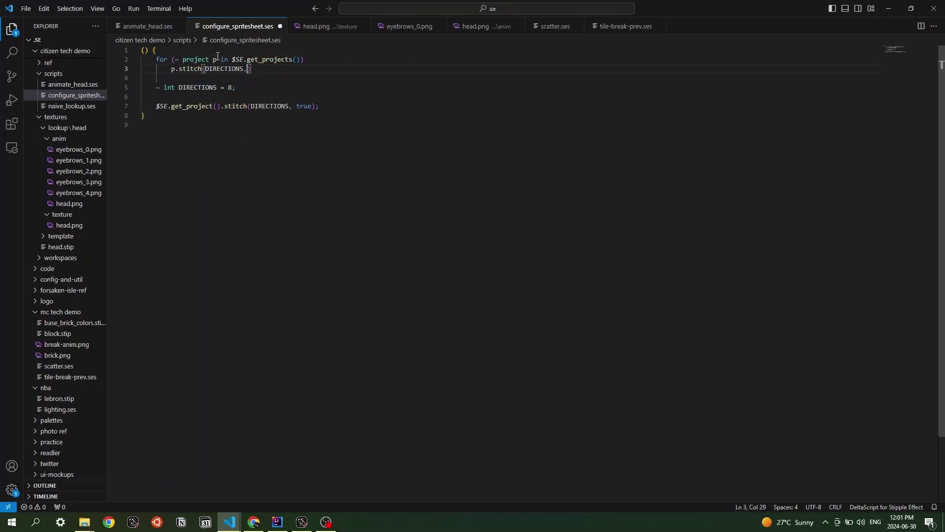
pyautogui.write(' true);')
# Step: Move the DIRECTIONS declaration above the loop and delete the blank and old stitch lines
pyautogui.moveTo(237, 87); pyautogui.dragTo(141, 78)
pyautogui.hotkey('ctrl', 'x')
pyautogui.click(158, 51)
pyautogui.hotkey('ctrl', 'v')
pyautogui.click(197, 62)
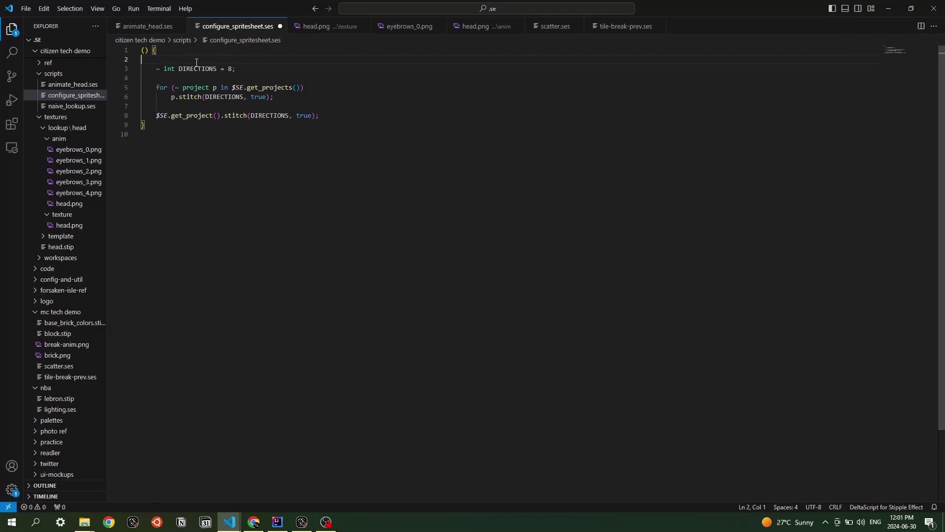
pyautogui.press('BackSpace')
pyautogui.moveTo(319, 106); pyautogui.dragTo(274, 88)
pyautogui.press('BackSpace')
# Step: Run configure_spritesheet.ses and check the sheets in the second, third and fourth Untitled projects
pyautogui.hotkey('alt', 'Tab')
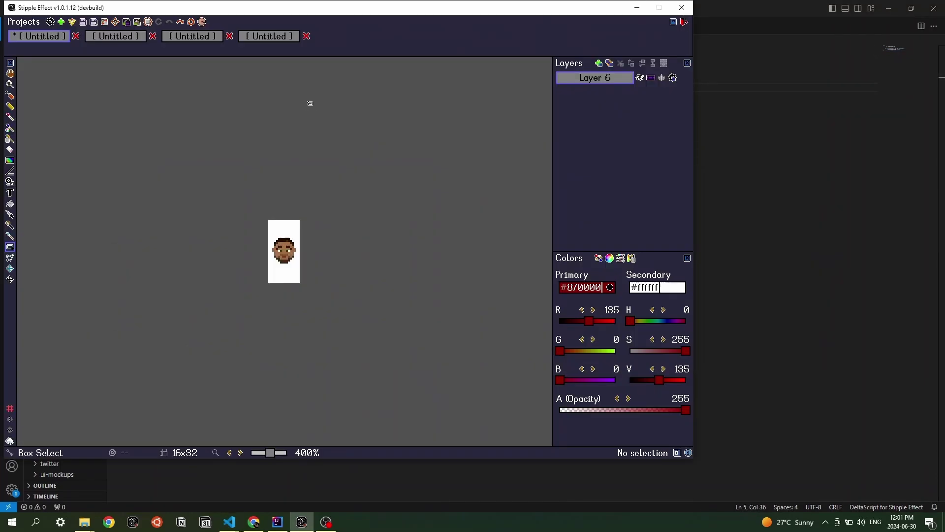
pyautogui.hotkey('ctrl', 'shift', 'a')
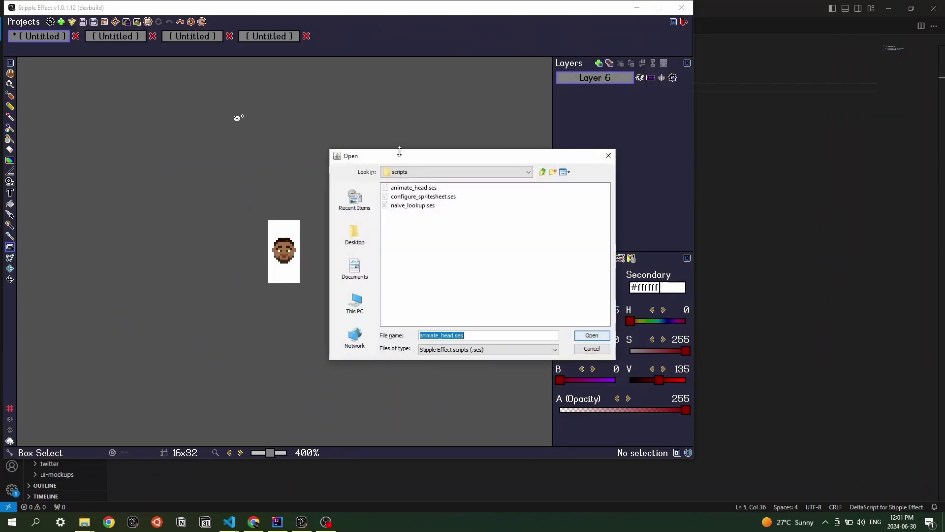
pyautogui.click(426, 196)
pyautogui.doubleClick(428, 196)
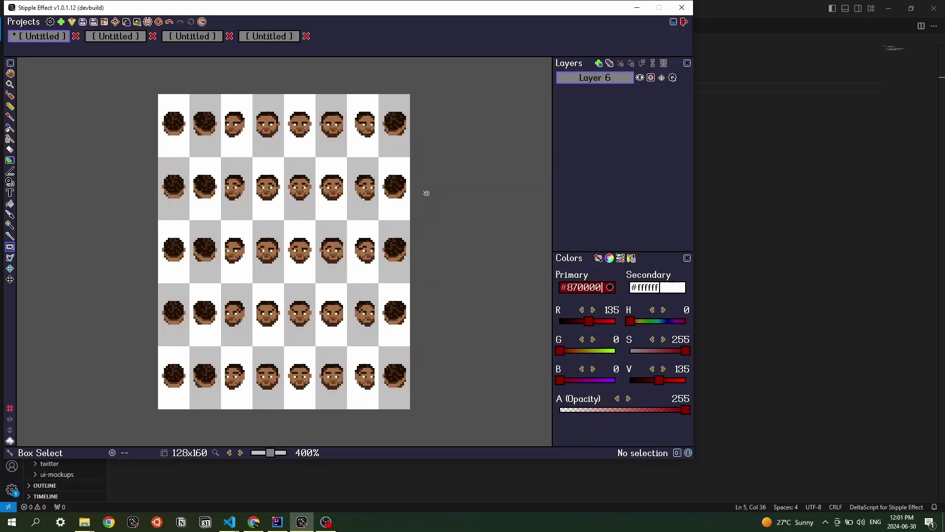
pyautogui.click(120, 38)
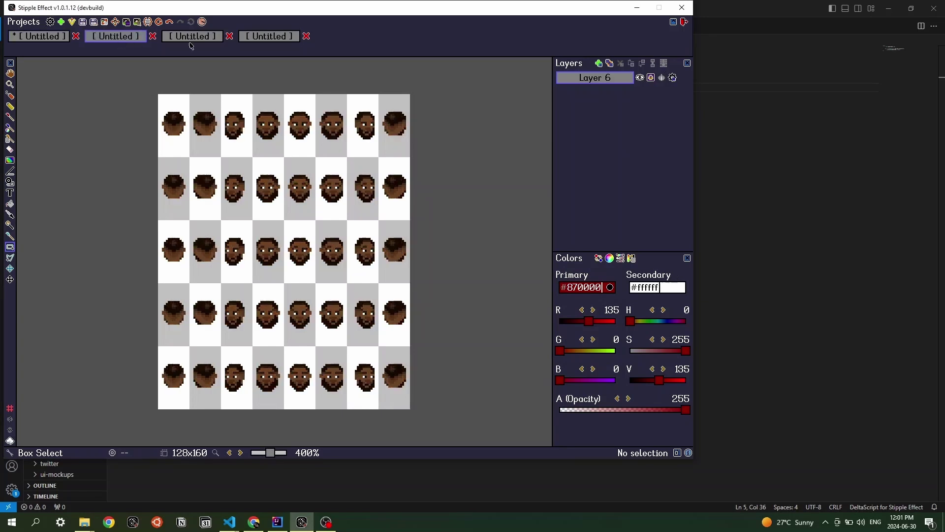
pyautogui.click(203, 39)
pyautogui.click(270, 37)
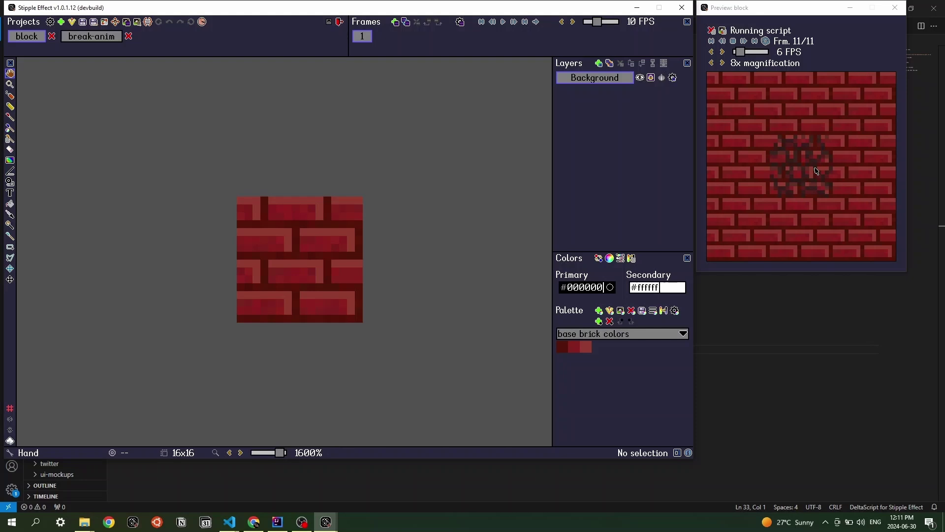
# Step: Bring the block preview with the tiled cracking animation to the front
pyautogui.click(765, 40)
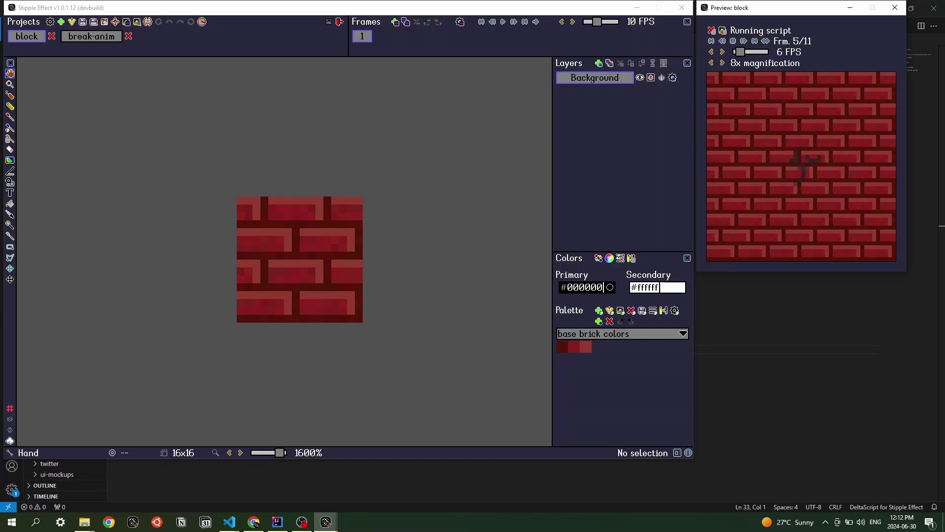
# Step: Close the block preview and look over break-anim before returning to the block project
pyautogui.click(69, 35)
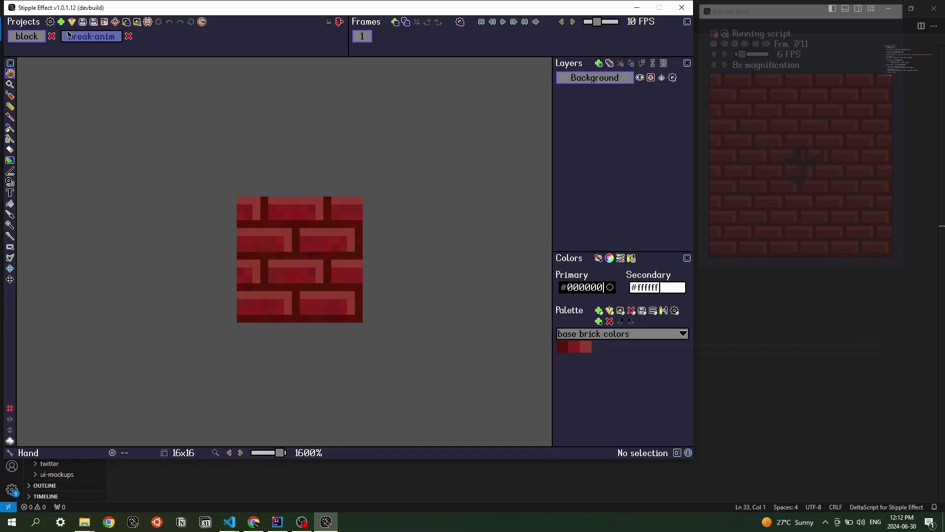
pyautogui.click(69, 36)
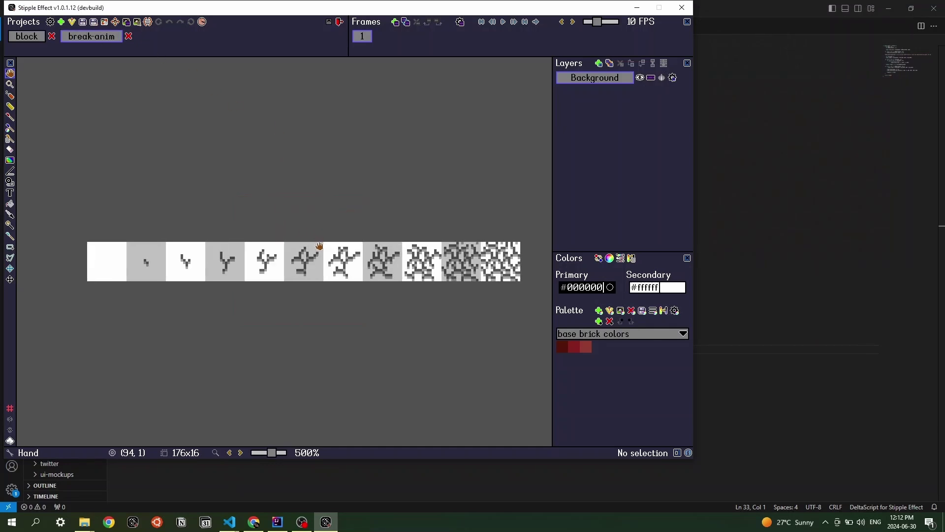
pyautogui.scroll(-2, 199, 154)
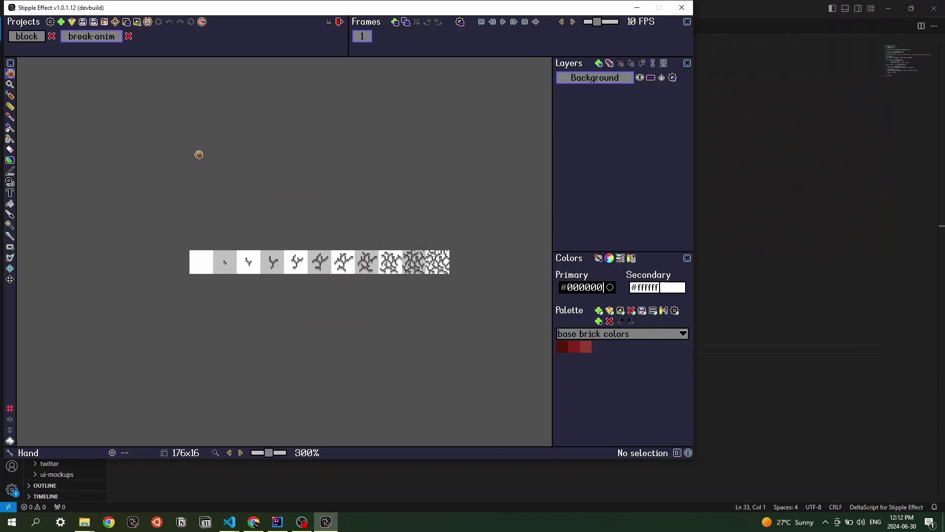
pyautogui.click(26, 37)
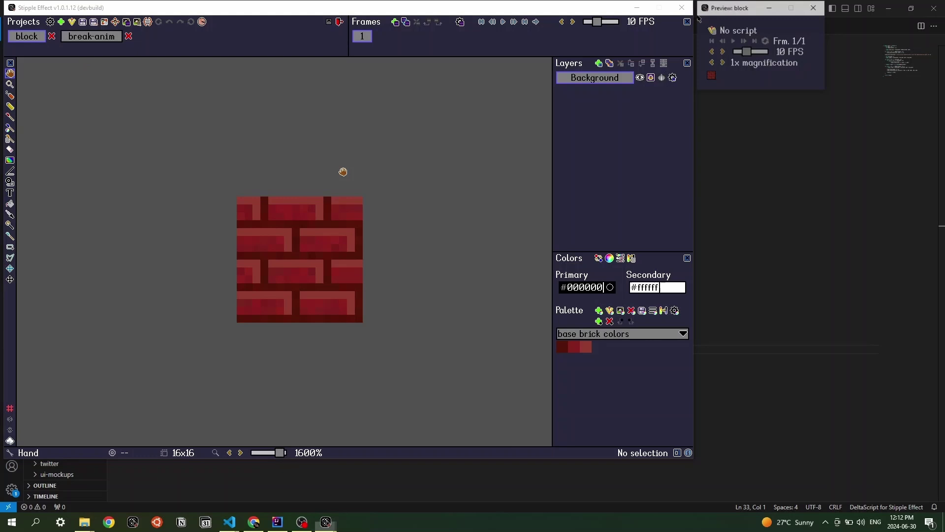
# Step: Run tile-break-prev.ses in the block preview at 7x magnification and 8 FPS
pyautogui.click(711, 30)
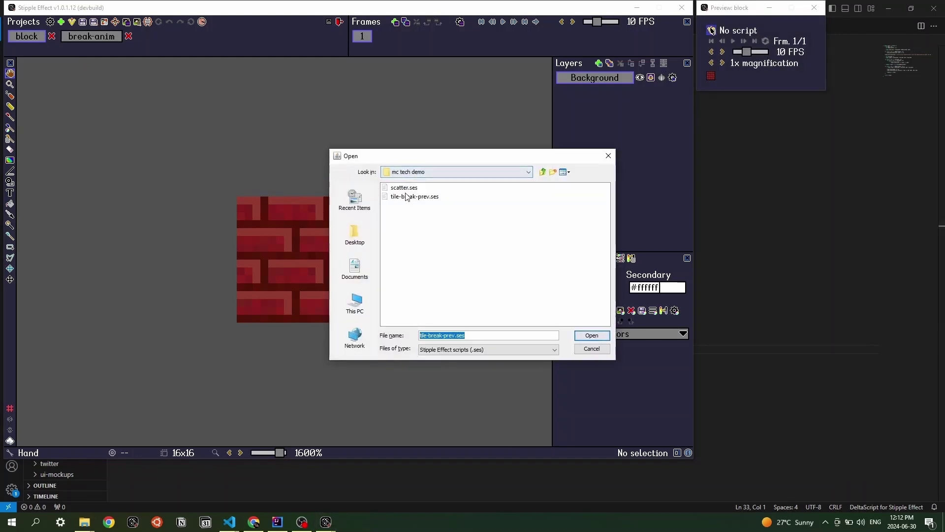
pyautogui.click(592, 335)
pyautogui.click(723, 63)
pyautogui.click(723, 63)
pyautogui.click(722, 63)
pyautogui.click(722, 63)
pyautogui.click(723, 63)
pyautogui.click(723, 63)
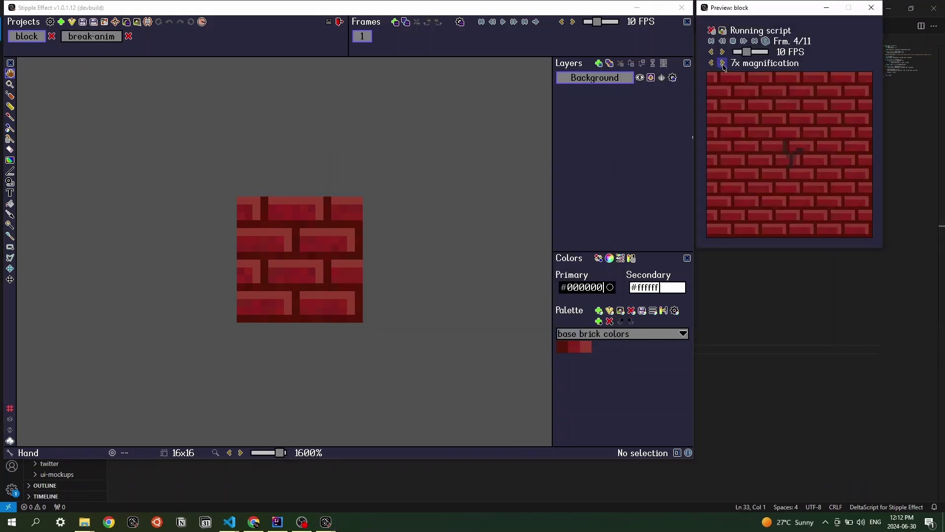
pyautogui.click(712, 52)
pyautogui.click(712, 52)
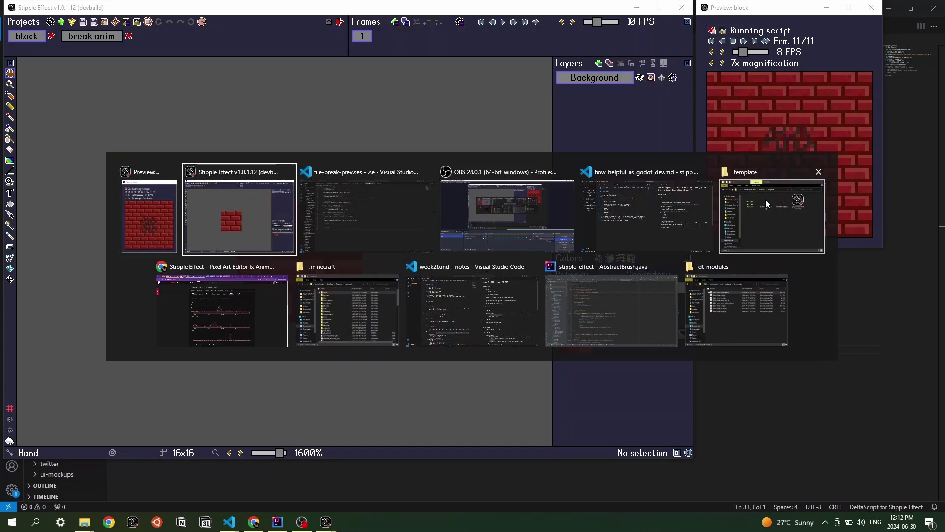
# Step: In tile-break-prev.ses, review the break_anim declaration, BREAK_STATES usage and the TILE_DIM = 3 line
pyautogui.hotkey('alt', 'Tab')
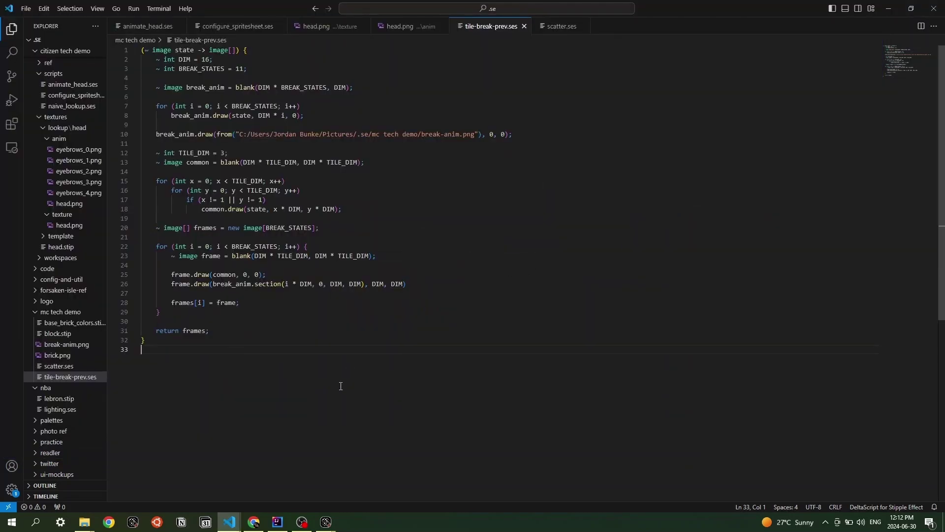
pyautogui.press('Up')
pyautogui.press('Up')
pyautogui.press('Up')
pyautogui.press('Up')
pyautogui.press('End')
pyautogui.click(302, 64)
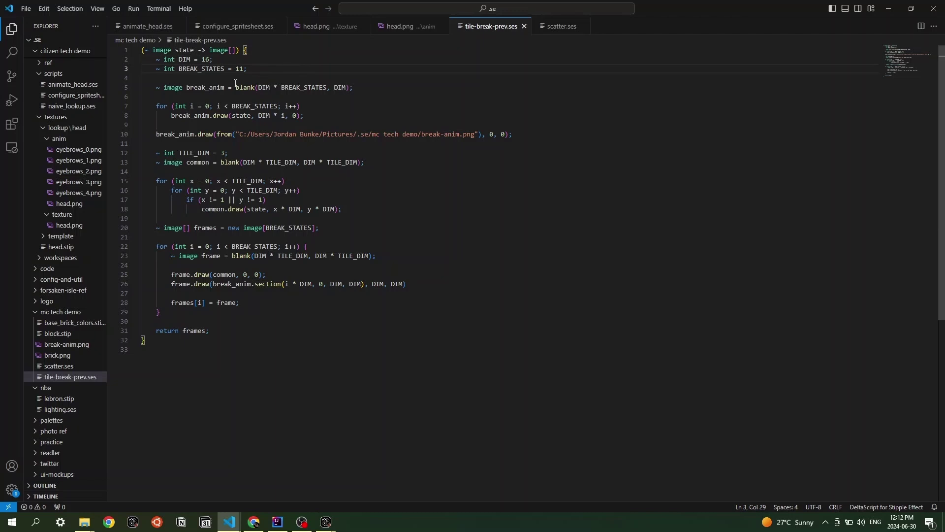
pyautogui.click(210, 87)
pyautogui.click(303, 87)
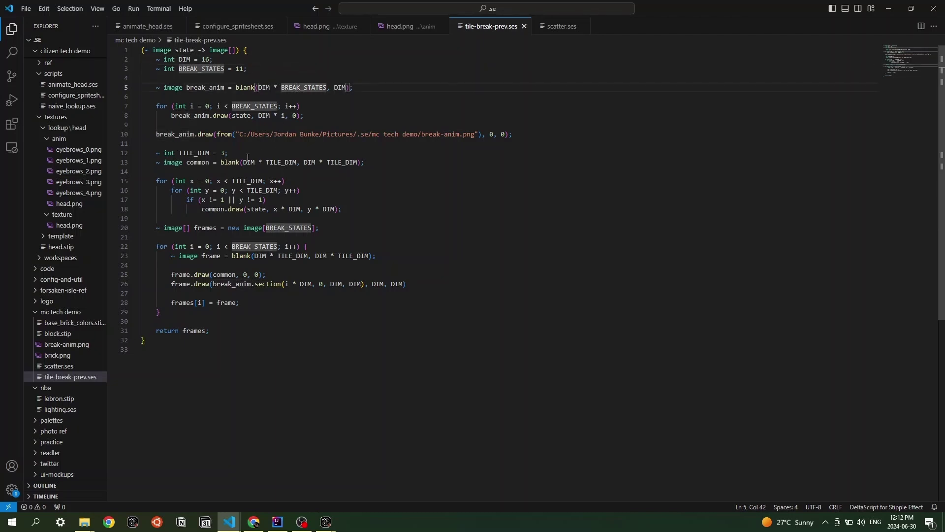
pyautogui.click(245, 135)
pyautogui.click(240, 162)
pyautogui.click(260, 152)
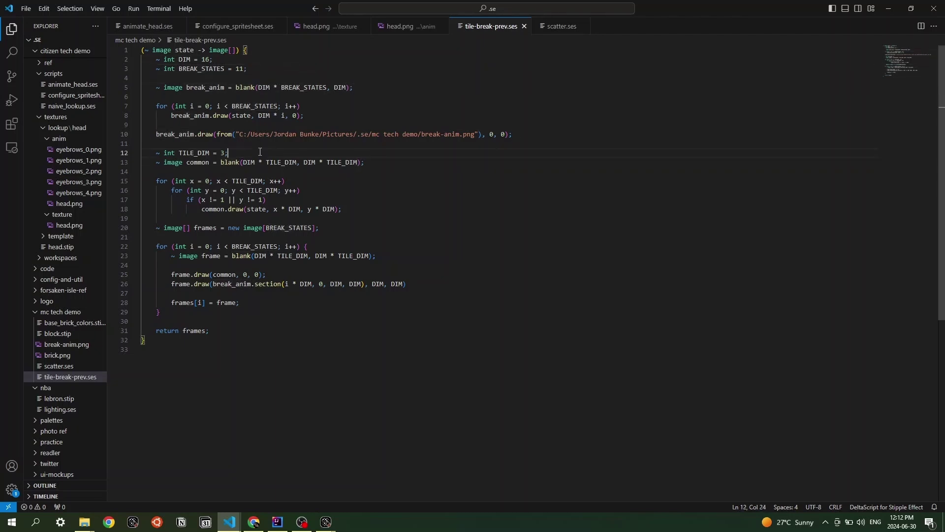
pyautogui.click(233, 156)
pyautogui.click(225, 158)
# Step: Check the block preview, then go through the tiling loops down to the script's end
pyautogui.hotkey('alt', 'Tab')
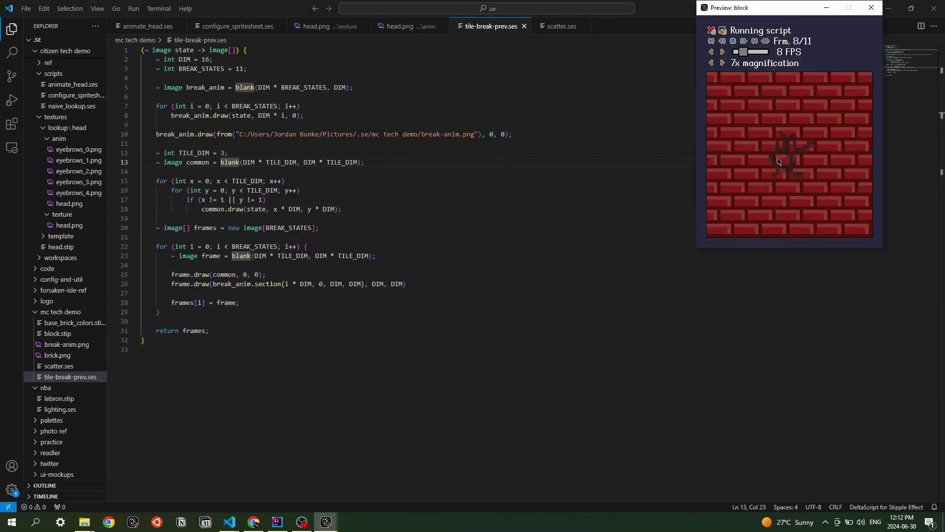
pyautogui.hotkey('alt', 'Tab')
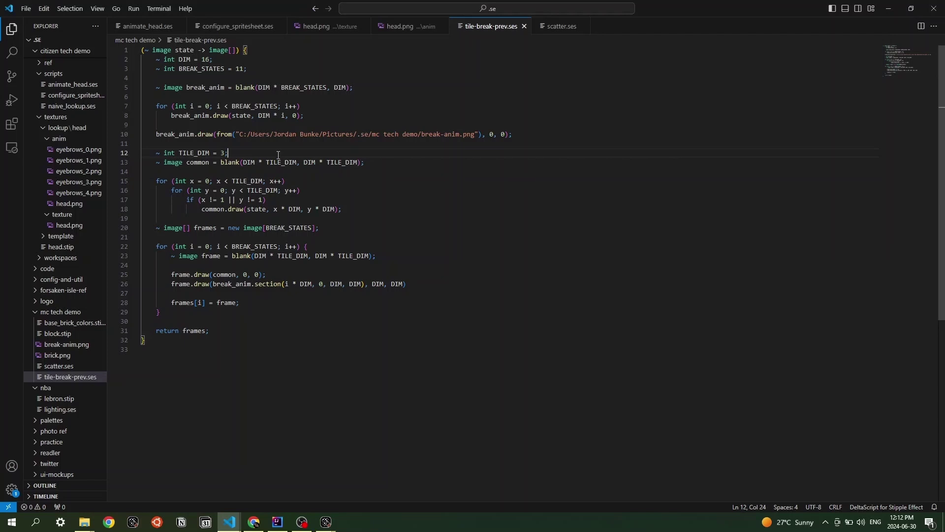
pyautogui.click(277, 173)
pyautogui.click(262, 217)
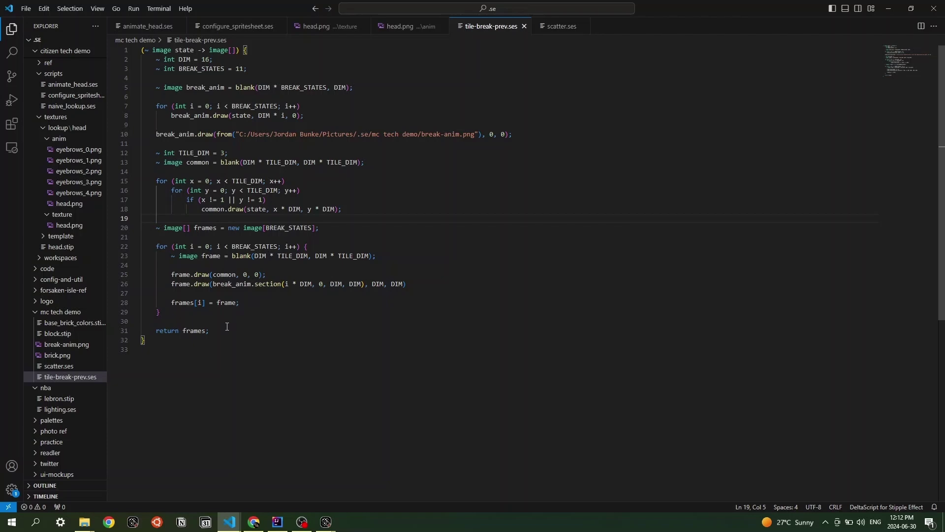
pyautogui.click(287, 369)
# Step: Confirm the 3×3 tiled live preview with the cracking centre tile, then return to Stipple Effect
pyautogui.hotkey('alt', 'Tab')
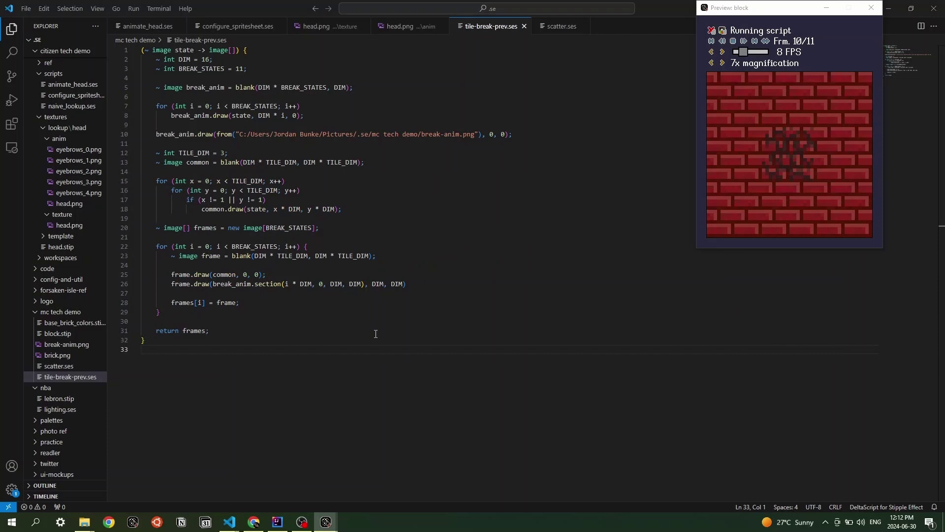
pyautogui.hotkey('alt', 'Tab')
pyautogui.press('Tab')
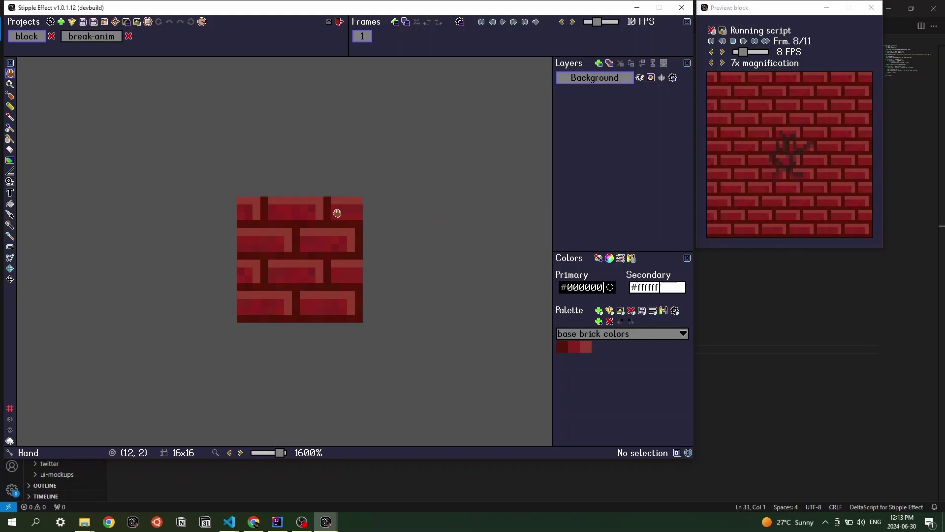
# Step: Clear the 16×16 block sprite and flood-fill it with solid #85201f red
pyautogui.hotkey('ctrl', 'a')
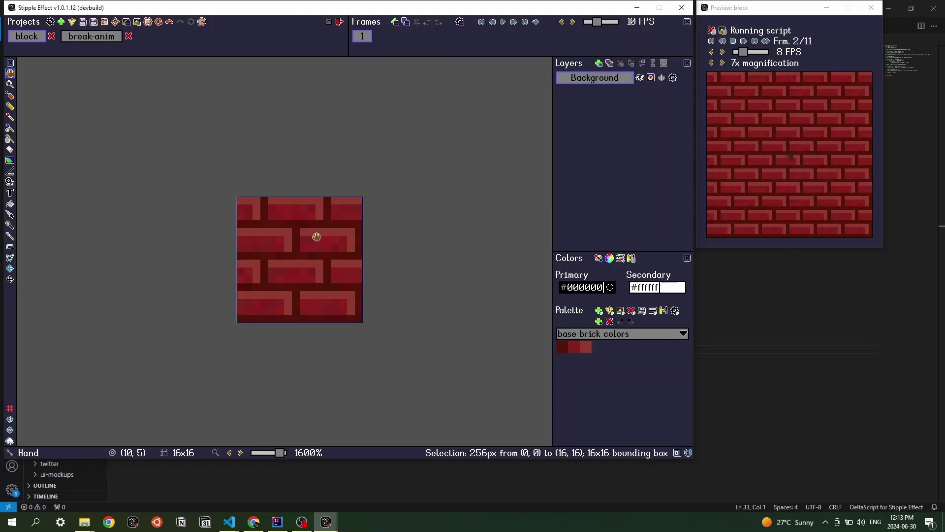
pyautogui.press('Delete')
pyautogui.hotkey('ctrl', 'shift', 'a')
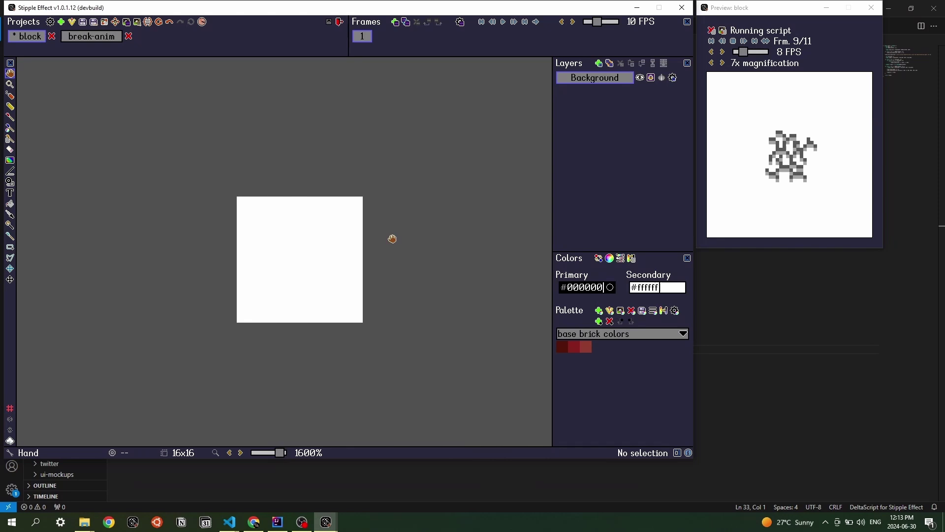
pyautogui.click(574, 347)
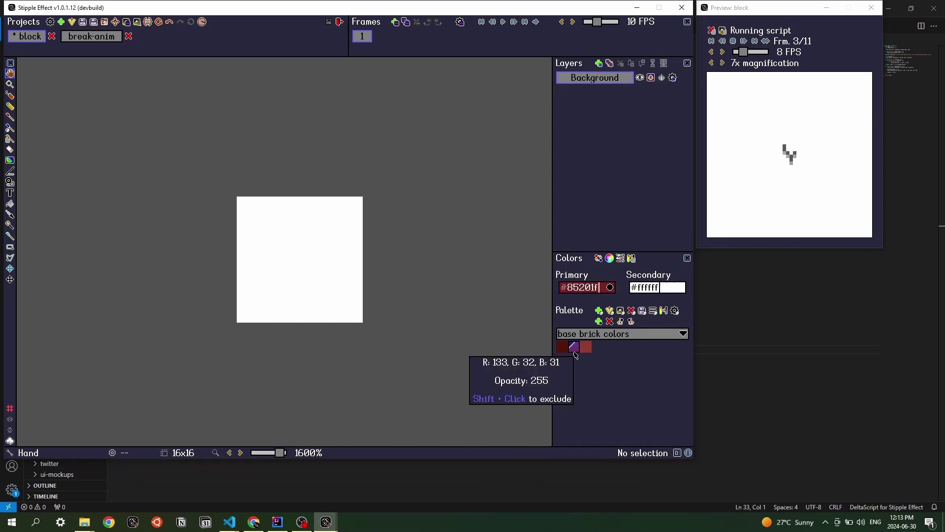
pyautogui.press('f')
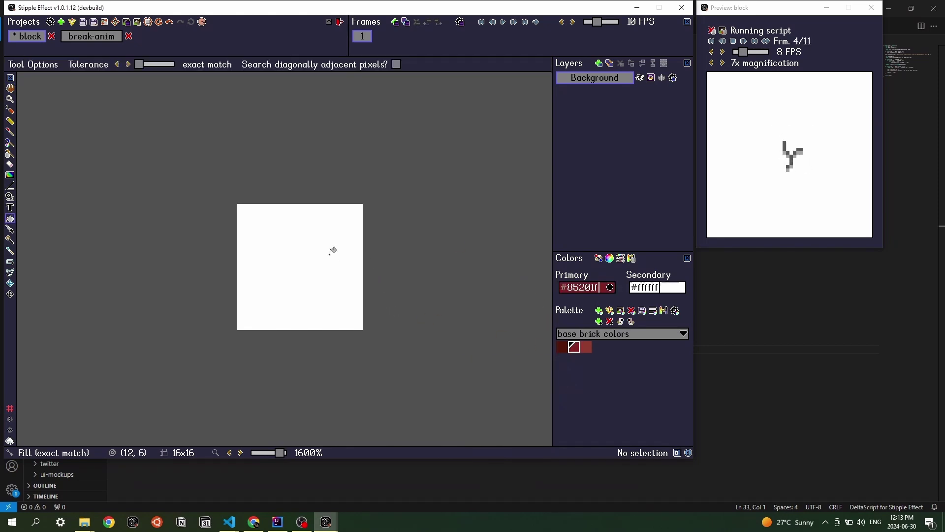
pyautogui.click(306, 240)
pyautogui.press('s')
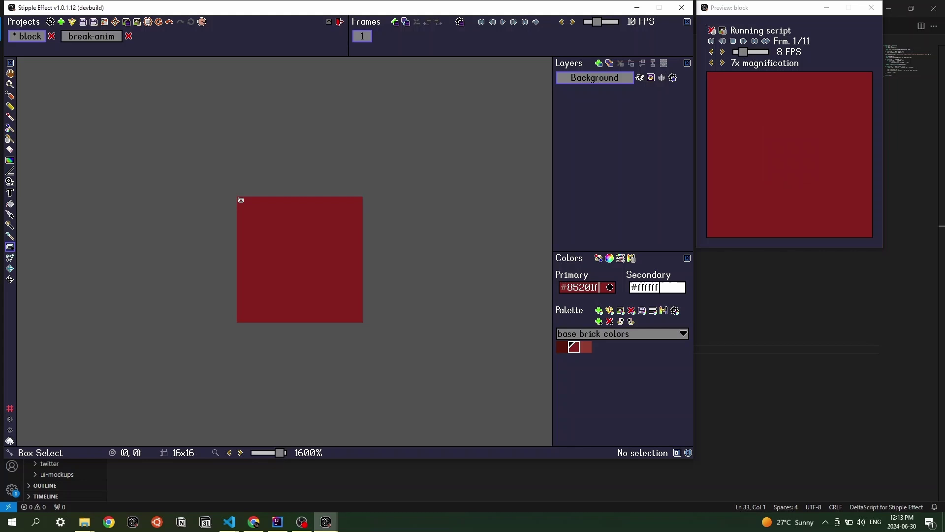
# Step: Set the pixel grid to 8×8 cells from an 8×8 selection in the top-left corner
pyautogui.moveTo(241, 200); pyautogui.dragTo(303, 263)
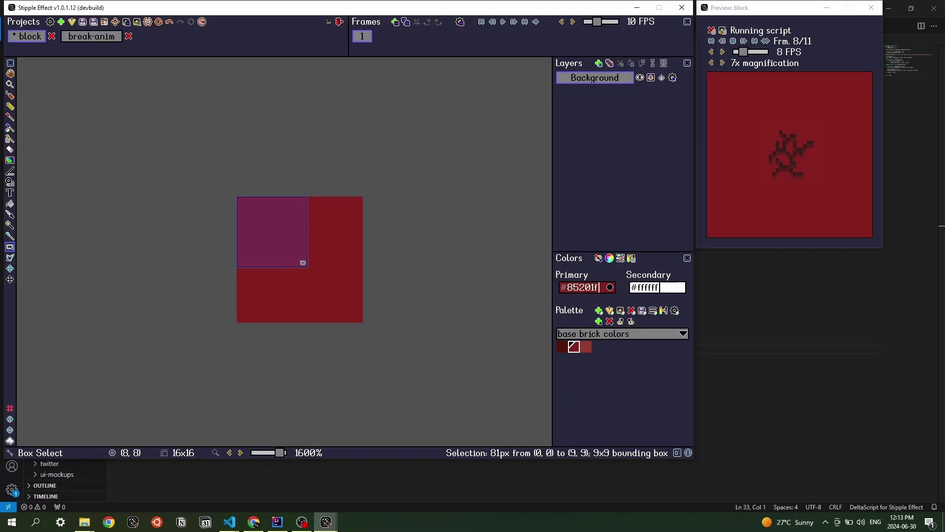
pyautogui.press('m')
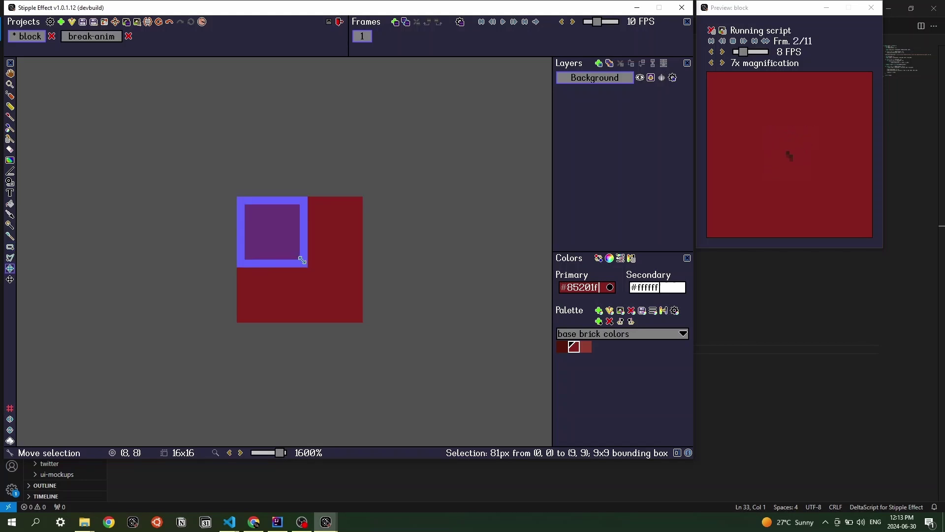
pyautogui.moveTo(302, 259); pyautogui.dragTo(299, 256)
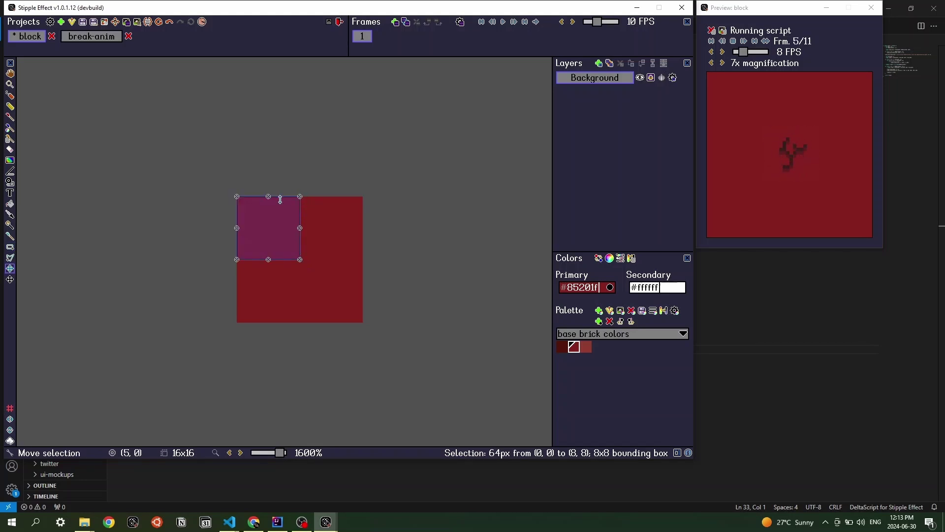
pyautogui.hotkey('ctrl', 'b')
pyautogui.hotkey('ctrl', 'd')
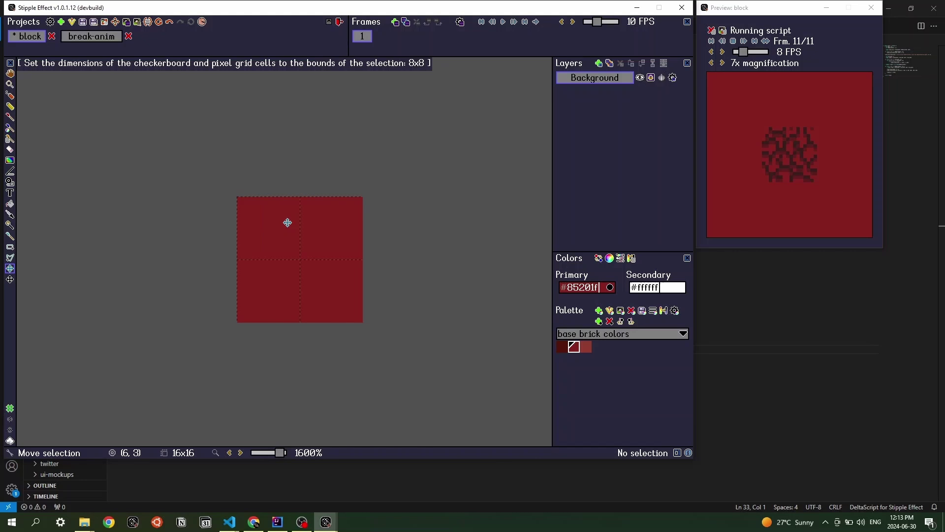
# Step: Make the dark #531409 from the palette the primary drawing colour
pyautogui.press('s')
pyautogui.hotkey('ctrl', 'a')
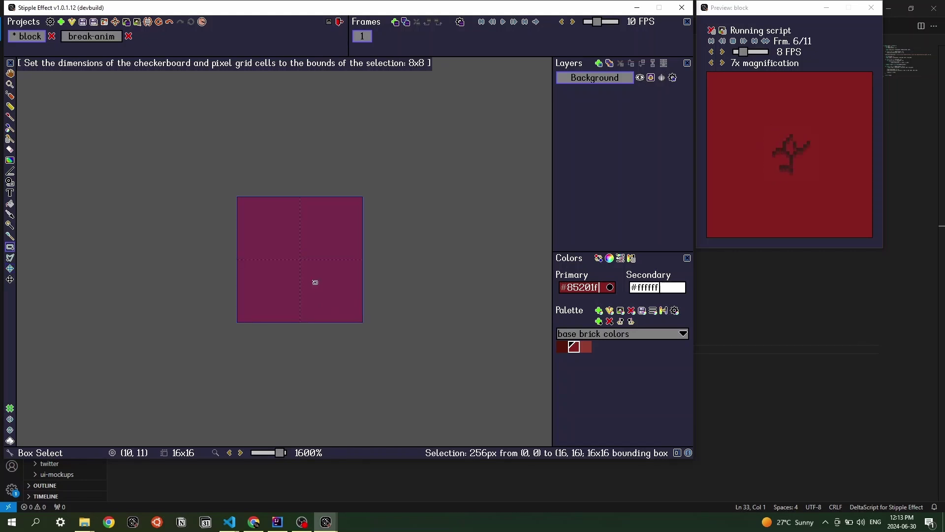
pyautogui.click(272, 217)
pyautogui.scroll(1, 242, 216)
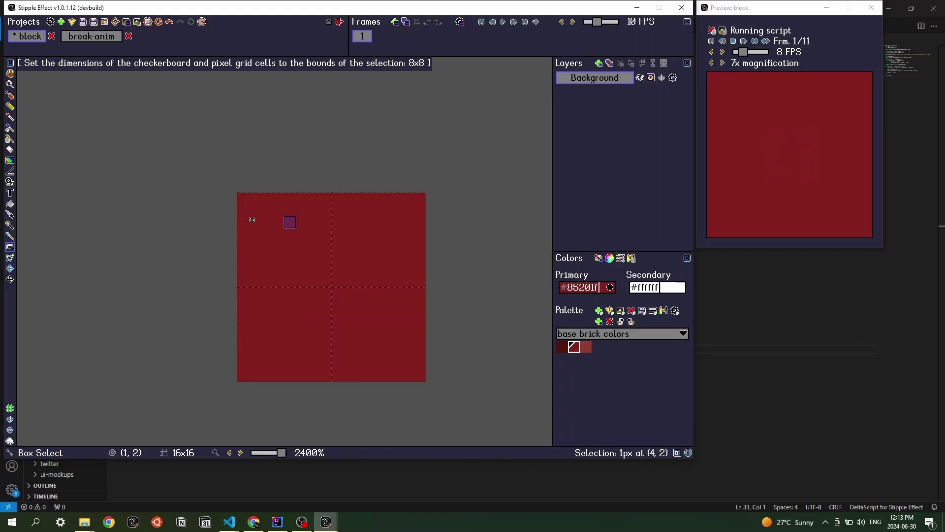
pyautogui.click(562, 346)
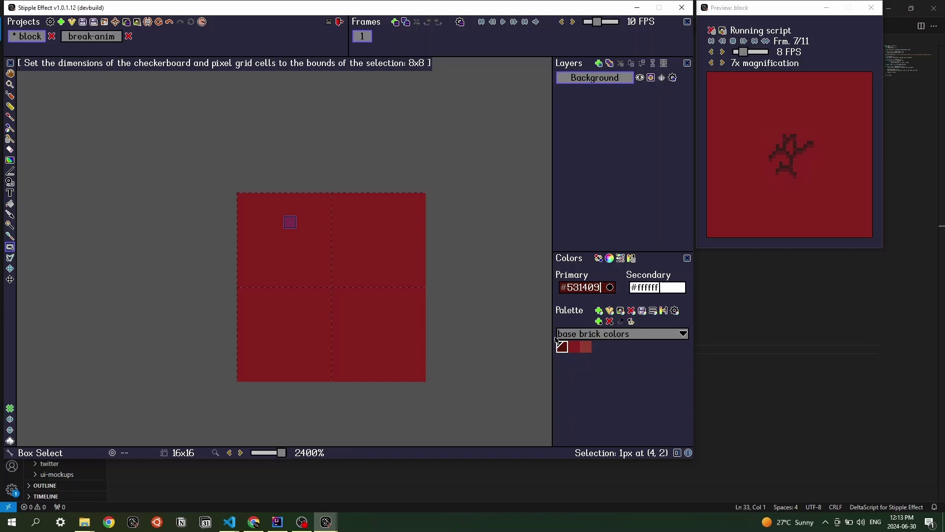
pyautogui.hotkey('ctrl', 'd')
# Step: Draw 1 px mortar lines along rows 3 and 7 and joints down columns 7 and 3
pyautogui.press('b')
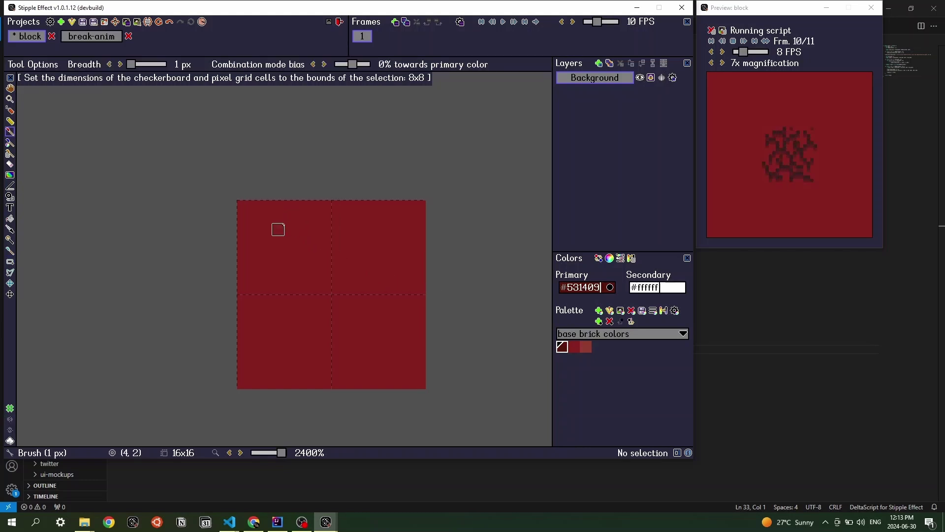
pyautogui.press('l')
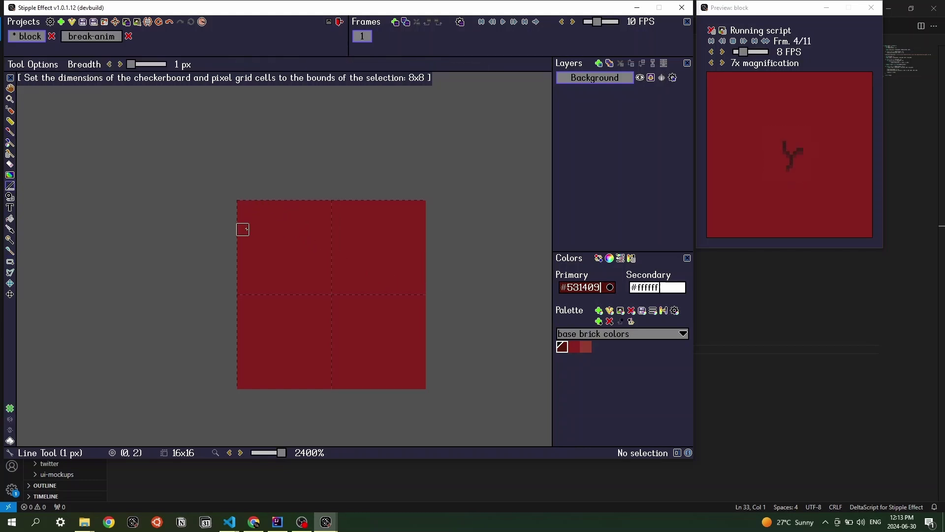
pyautogui.moveTo(243, 241); pyautogui.dragTo(326, 242)
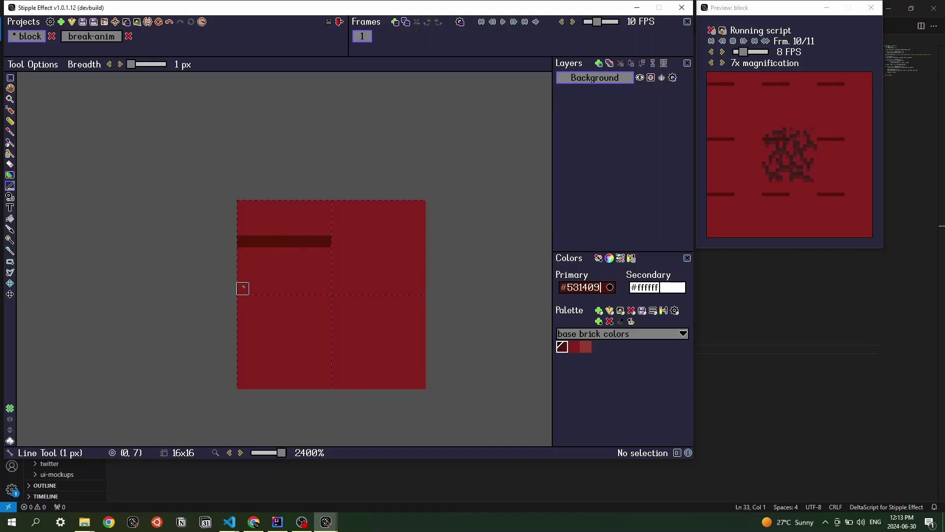
pyautogui.moveTo(243, 289)
pyautogui.mouseDown()
pyautogui.moveTo(312, 300)
pyautogui.moveTo(326, 289)
pyautogui.mouseUp()
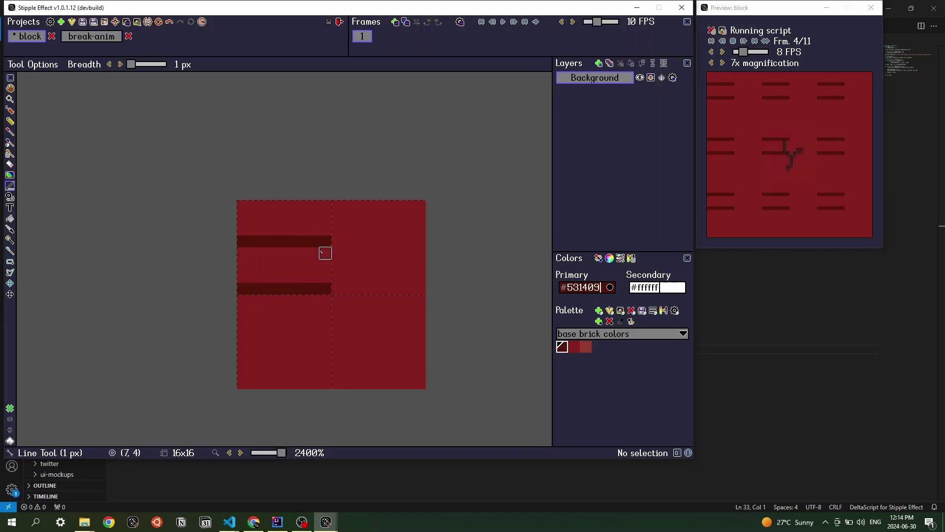
pyautogui.moveTo(326, 242); pyautogui.dragTo(325, 277)
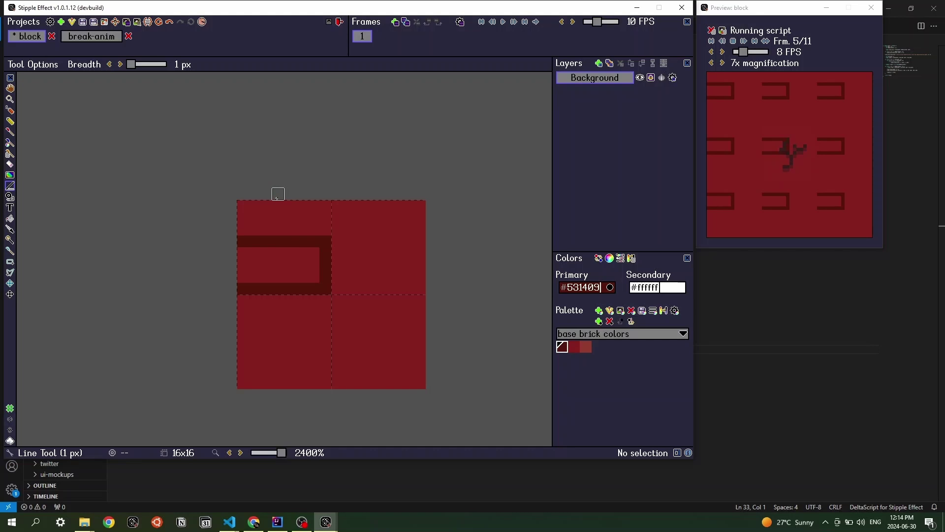
pyautogui.moveTo(278, 205); pyautogui.dragTo(278, 230)
# Step: Copy the top-left 8×8 mortar cell into the top-right, bottom-right and bottom-left cells
pyautogui.press('m')
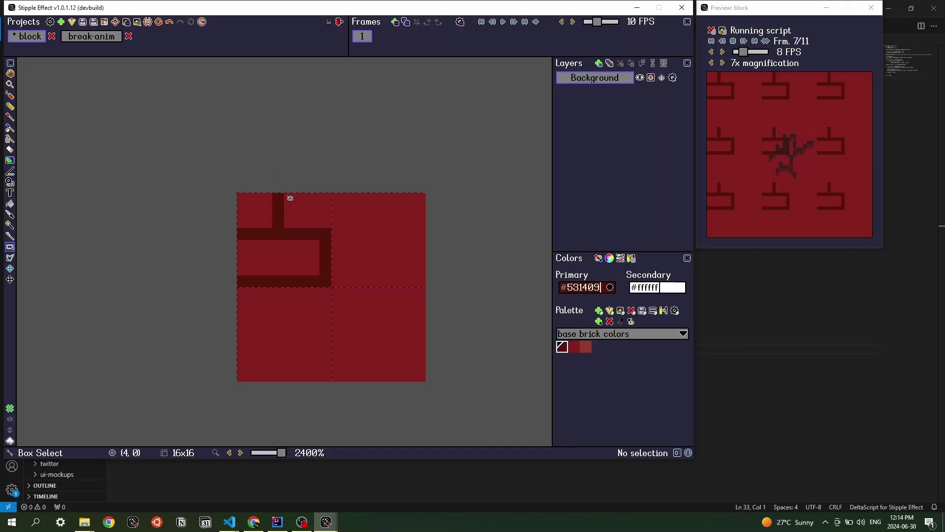
pyautogui.moveTo(287, 196); pyautogui.dragTo(290, 220)
pyautogui.hotkey('ctrl', 'c')
pyautogui.hotkey('ctrl', 'v')
pyautogui.hotkey('shift', 'Right')
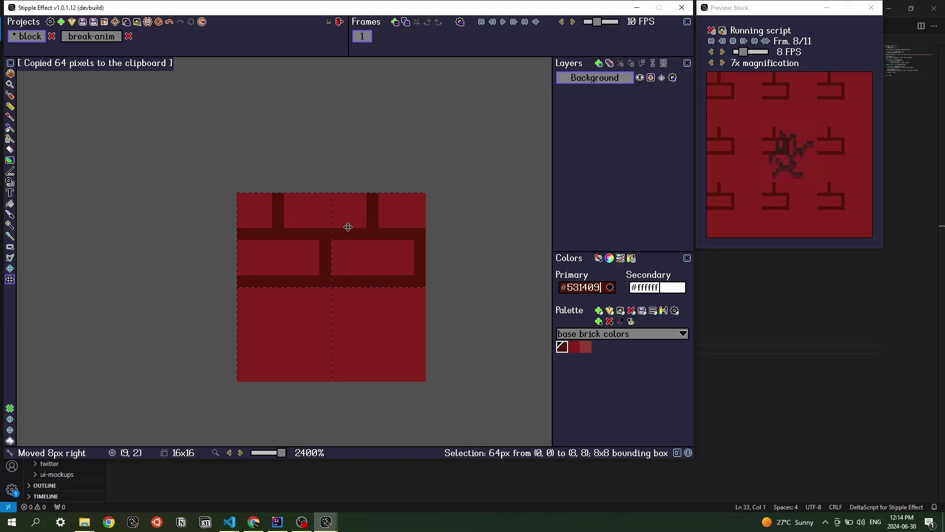
pyautogui.moveTo(377, 227); pyautogui.dragTo(312, 308)
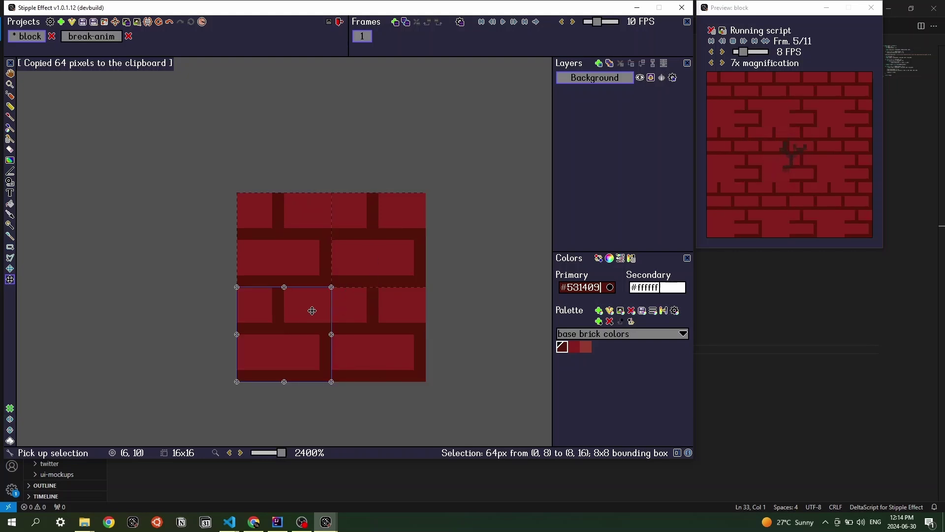
pyautogui.click(352, 289)
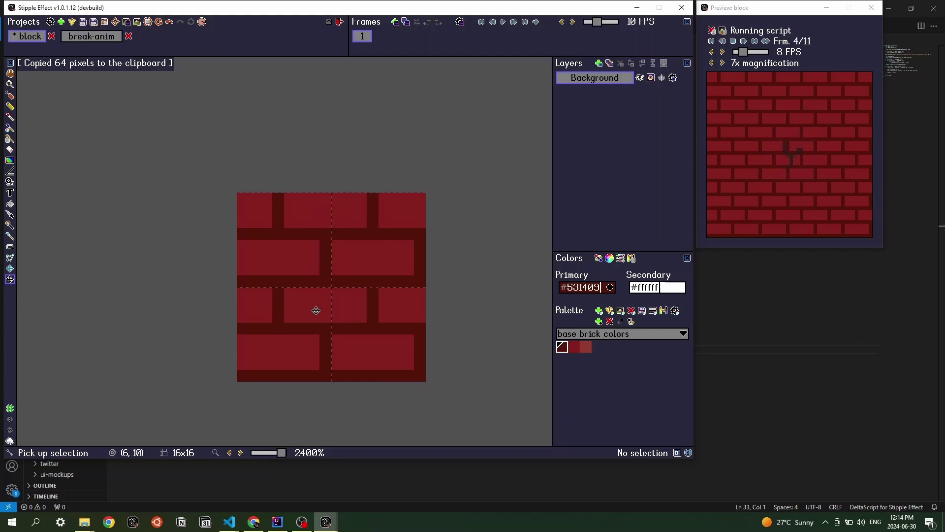
# Step: Wand-select the brick faces and outline them at -1 px top and right, left 0, bottom off
pyautogui.press('w')
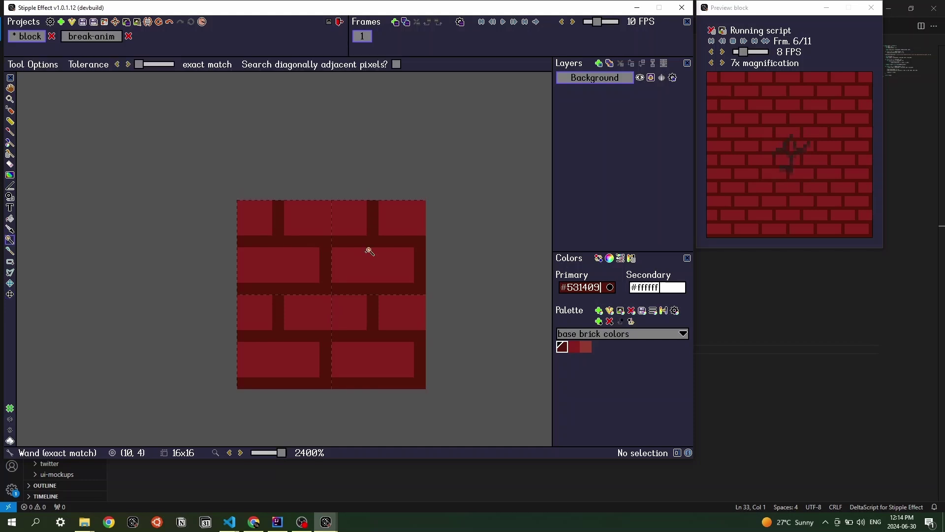
pyautogui.click(359, 306)
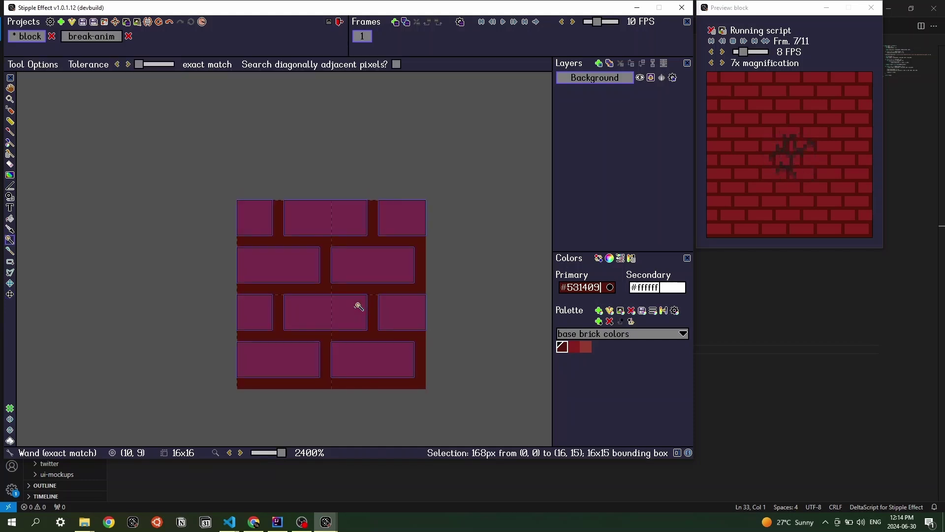
pyautogui.hotkey('ctrl', 'shift', 'o')
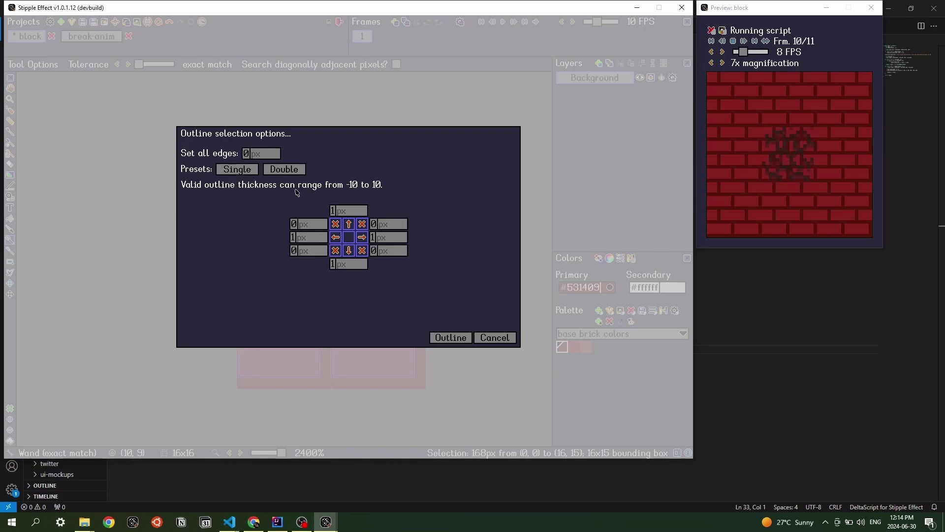
pyautogui.click(325, 235)
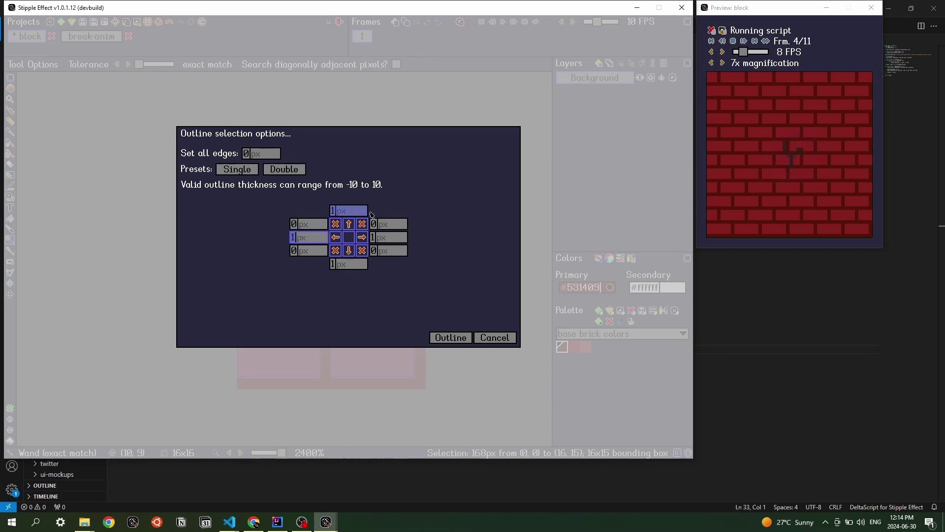
pyautogui.press('BackSpace')
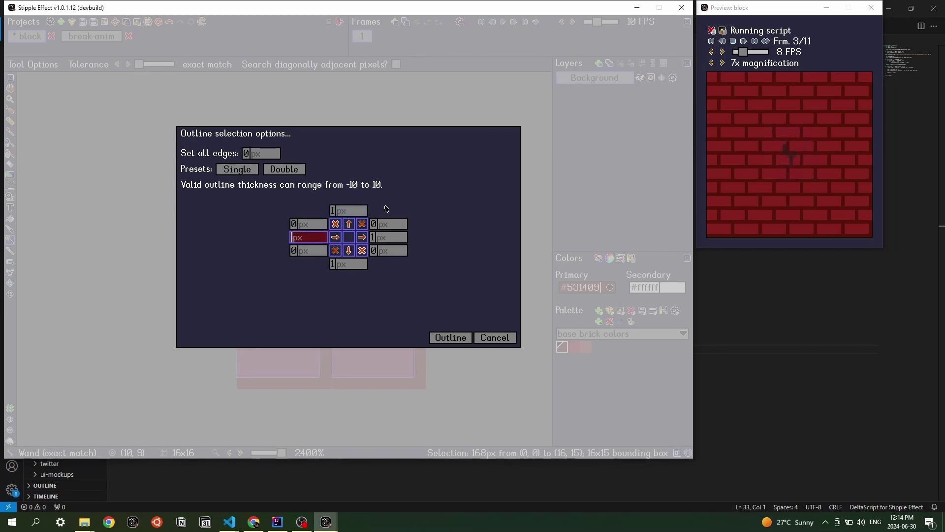
pyautogui.write('0')
pyautogui.click(359, 209)
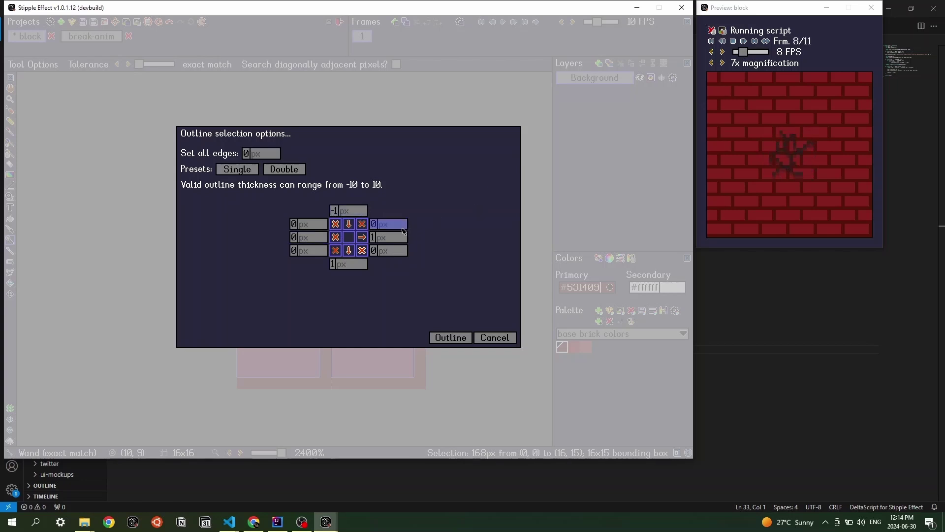
pyautogui.click(390, 237)
pyautogui.press('Return')
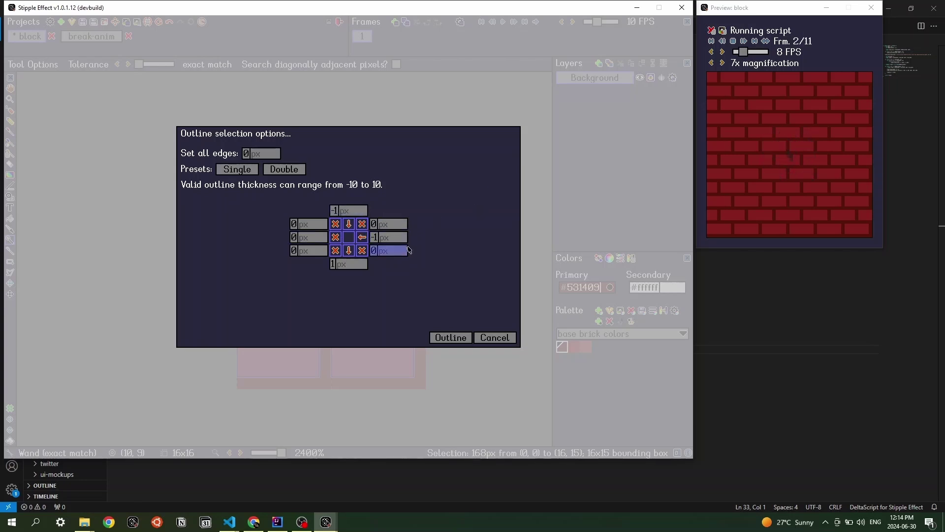
pyautogui.click(348, 250)
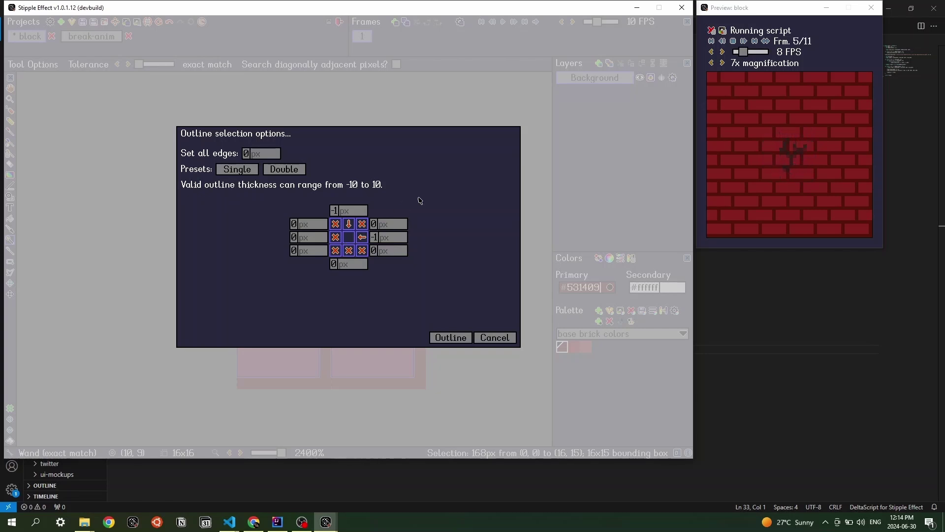
pyautogui.click(450, 337)
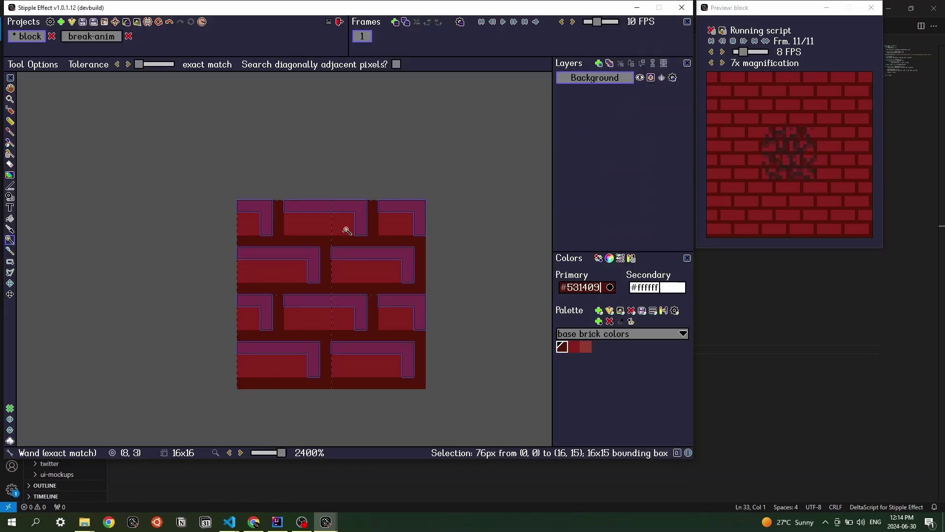
# Step: Fill the outlined top and right brick edges with #923c2f highlights, then reselect #85201f
pyautogui.click(585, 346)
pyautogui.press('BackSpace')
pyautogui.hotkey('ctrl', 'shift', 'a')
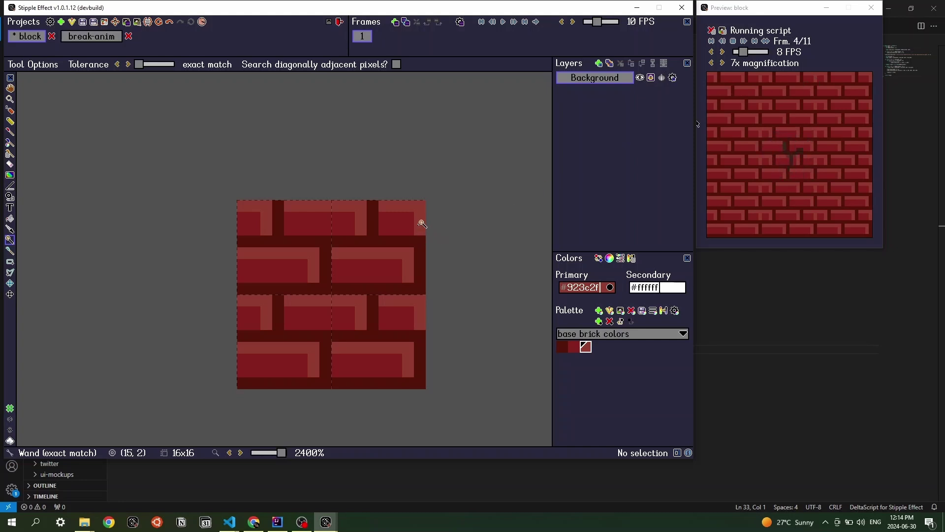
pyautogui.press('l')
pyautogui.click(574, 347)
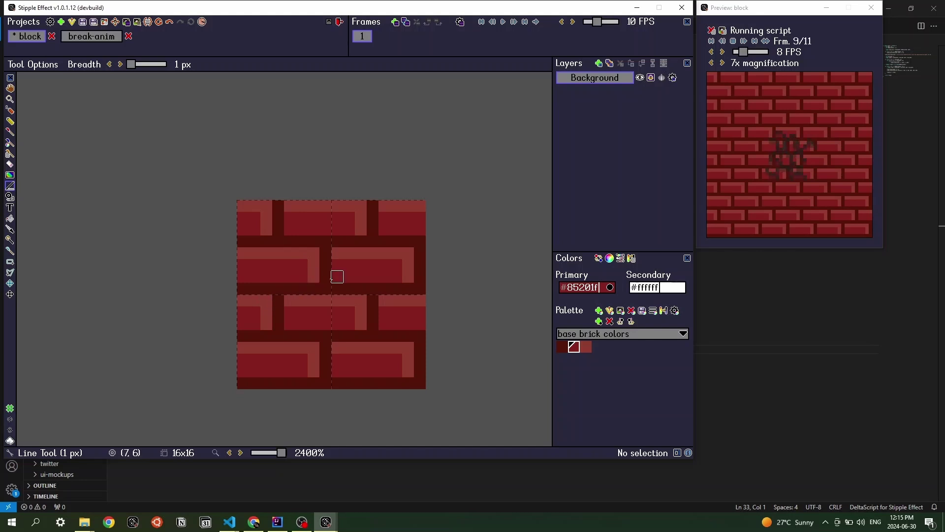
pyautogui.press('w')
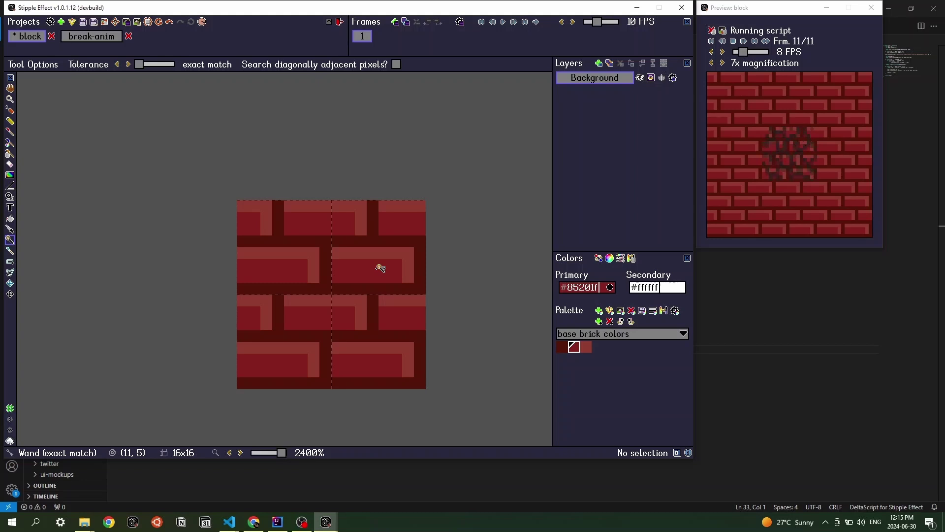
# Step: Select bricks and mortar, load scatter.ses into the Script Brush at 15 px and paint over the tile
pyautogui.click(380, 268)
pyautogui.keyDown('shift'); pyautogui.click(331, 244); pyautogui.keyUp('shift')
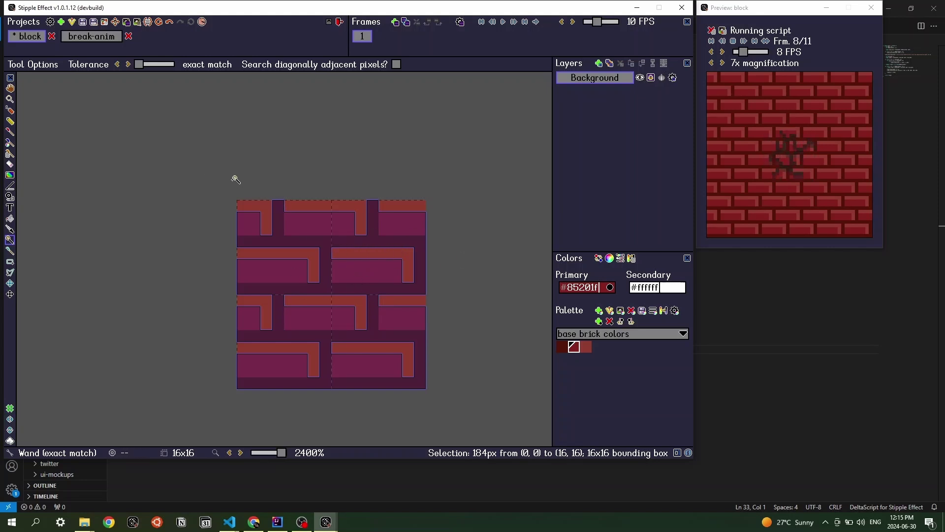
pyautogui.hotkey('shift', 'b')
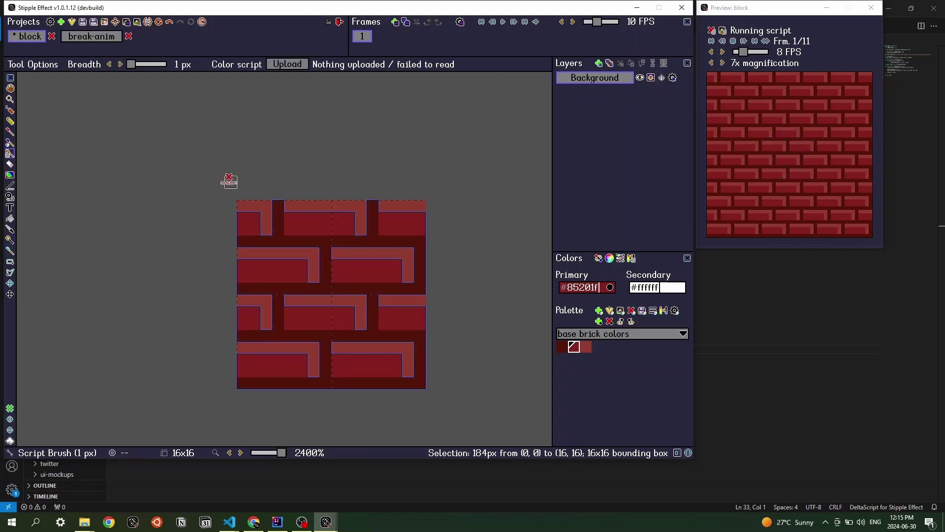
pyautogui.click(293, 69)
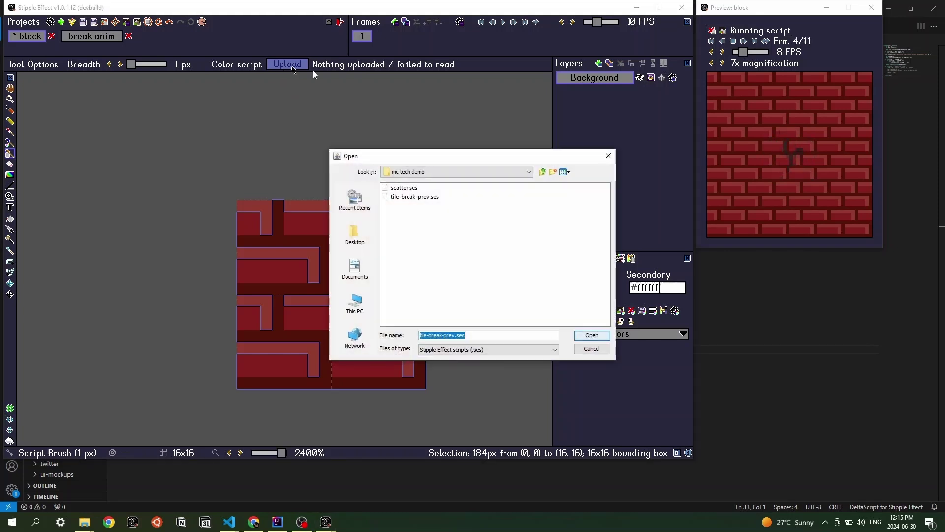
pyautogui.click(404, 188)
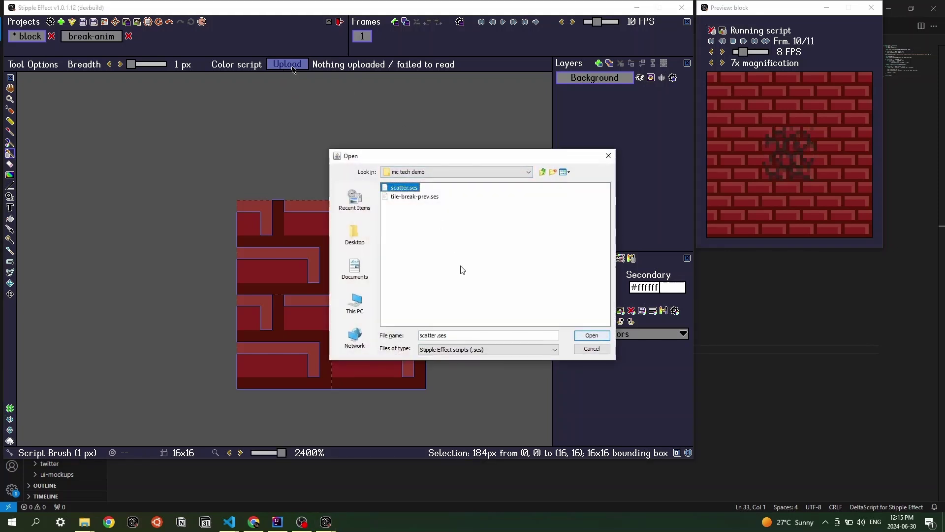
pyautogui.press('Return')
pyautogui.press('Up')
pyautogui.press('Up')
pyautogui.press('Up')
pyautogui.press('Up')
pyautogui.press('Up')
pyautogui.press('Up')
pyautogui.press('Up')
pyautogui.press('Up')
pyautogui.press('Up')
pyautogui.press('Up')
pyautogui.press('Up')
pyautogui.press('Up')
pyautogui.press('Up')
pyautogui.press('Up')
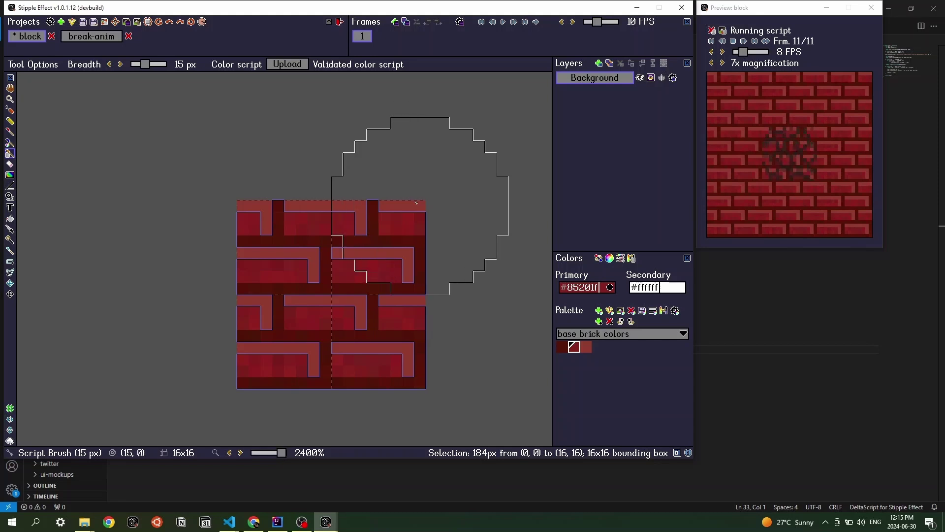
pyautogui.hotkey('ctrl', 'shift', 'a')
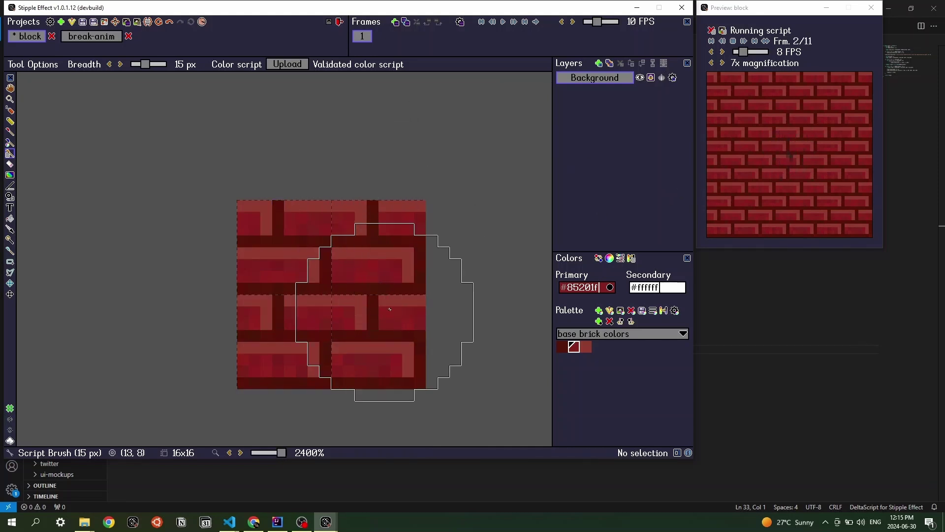
# Step: Open scatter.ses and step through line 1, where rgba applies scatter to each colour channel
pyautogui.hotkey('alt', 'Tab')
pyautogui.hotkey('alt', 'Tab')
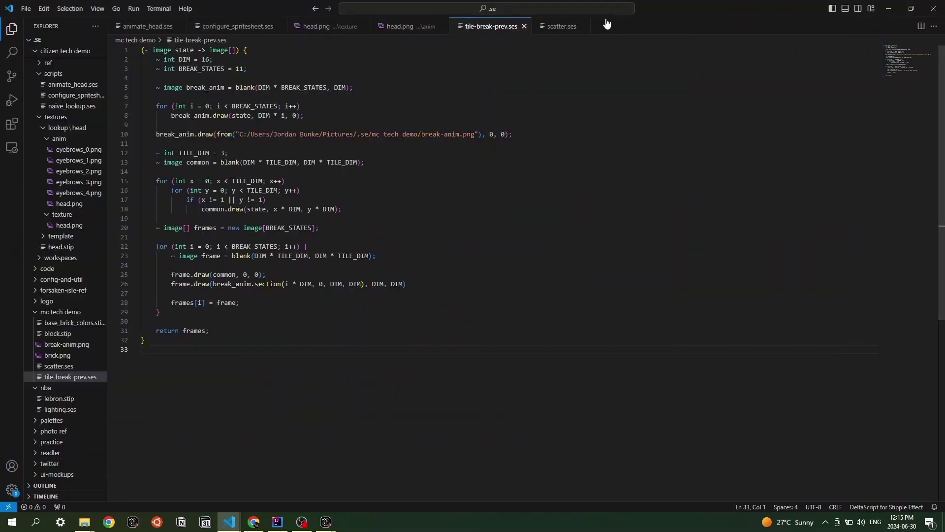
pyautogui.click(558, 27)
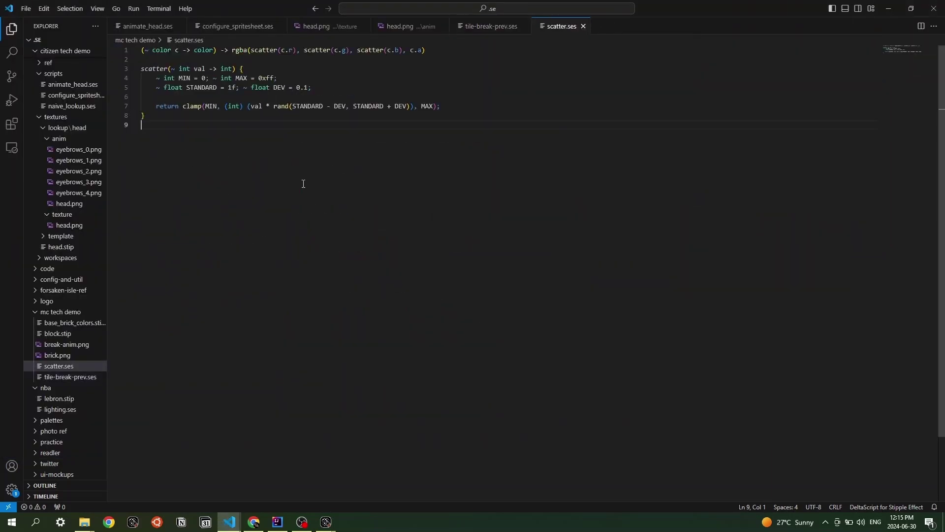
pyautogui.click(301, 81)
pyautogui.click(261, 50)
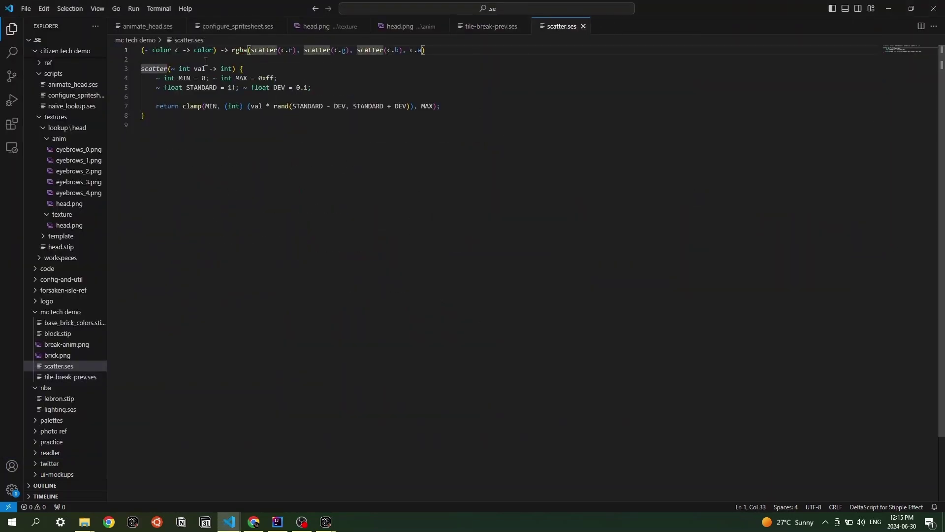
pyautogui.click(214, 50)
pyautogui.hotkey('ctrl', 'Right')
pyautogui.hotkey('ctrl', 'Right')
pyautogui.hotkey('ctrl', 'Right')
pyautogui.click(156, 49)
pyautogui.hotkey('ctrl', 'Right')
pyautogui.hotkey('ctrl', 'Right')
pyautogui.hotkey('ctrl', 'Right')
pyautogui.hotkey('ctrl', 'Right')
pyautogui.hotkey('ctrl', 'Right')
pyautogui.hotkey('ctrl', 'Right')
pyautogui.hotkey('ctrl', 'Right')
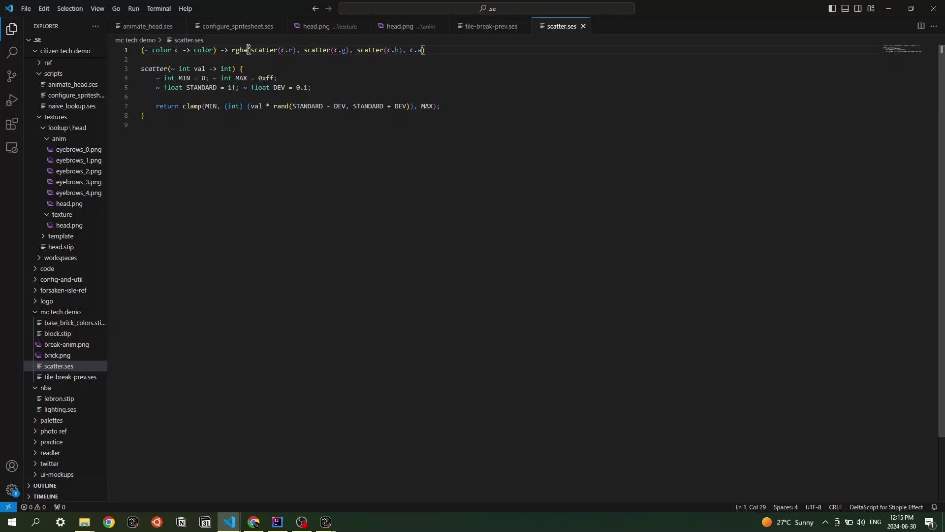
pyautogui.press('Right')
pyautogui.press('Left')
pyautogui.click(289, 48)
pyautogui.click(422, 50)
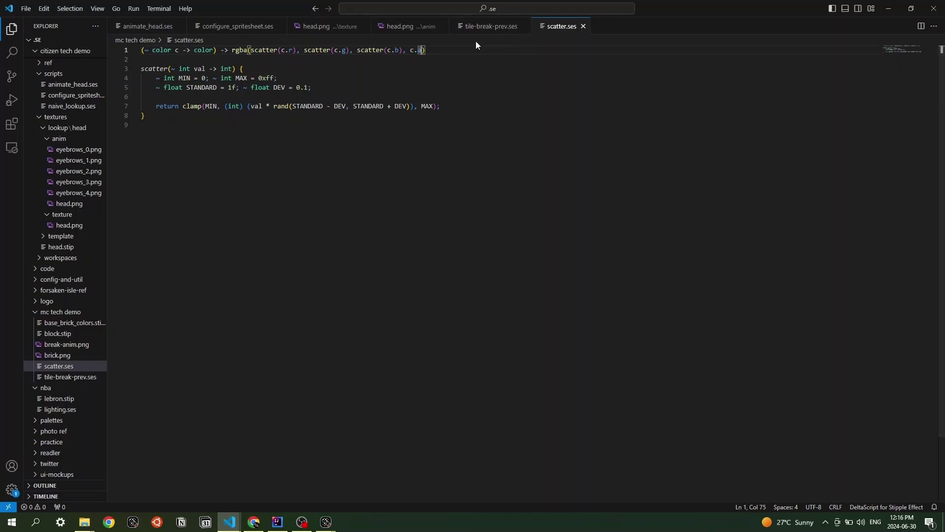
pyautogui.click(466, 50)
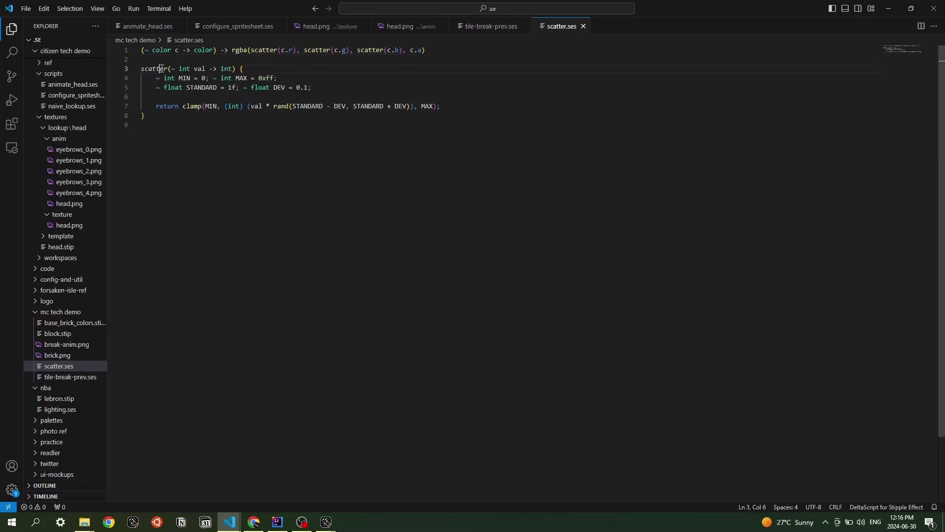
# Step: Walk through the scatter function's val parameter, MIN value, and the clamp and rand call on line 7
pyautogui.click(280, 64)
pyautogui.click(190, 106)
pyautogui.click(274, 106)
pyautogui.click(199, 68)
pyautogui.click(298, 72)
pyautogui.click(280, 105)
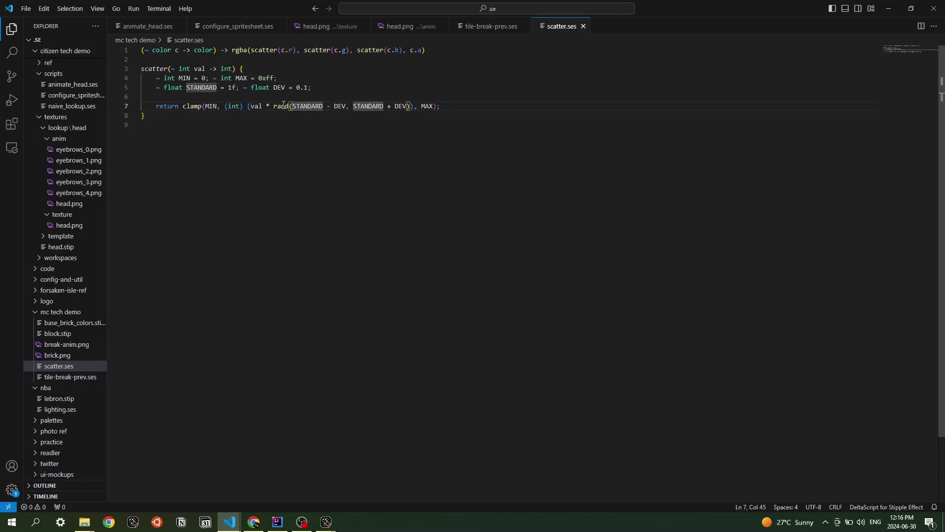
pyautogui.click(293, 106)
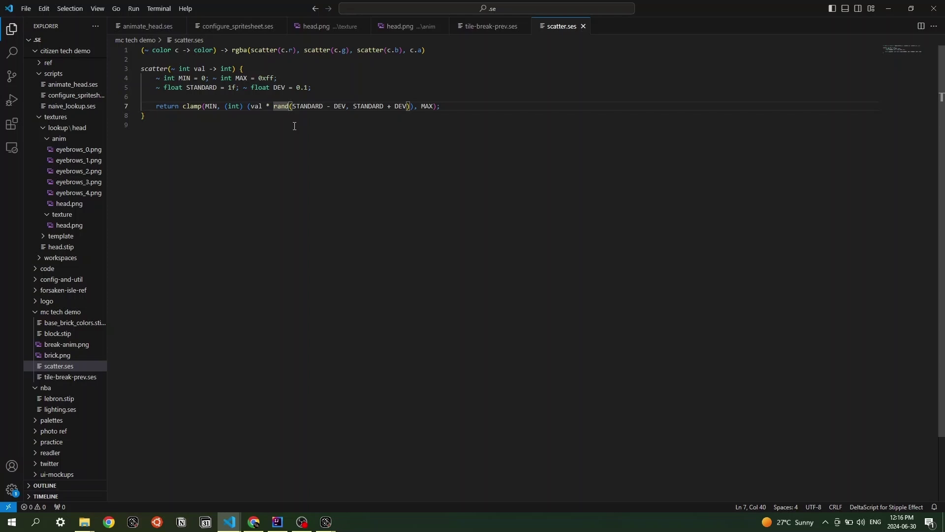
pyautogui.click(195, 78)
pyautogui.click(307, 78)
# Step: Show the DeltaScript for Stipple Effect extension details, then bring up the wiki's project (Type) page
pyautogui.hotkey('alt', 'Tab')
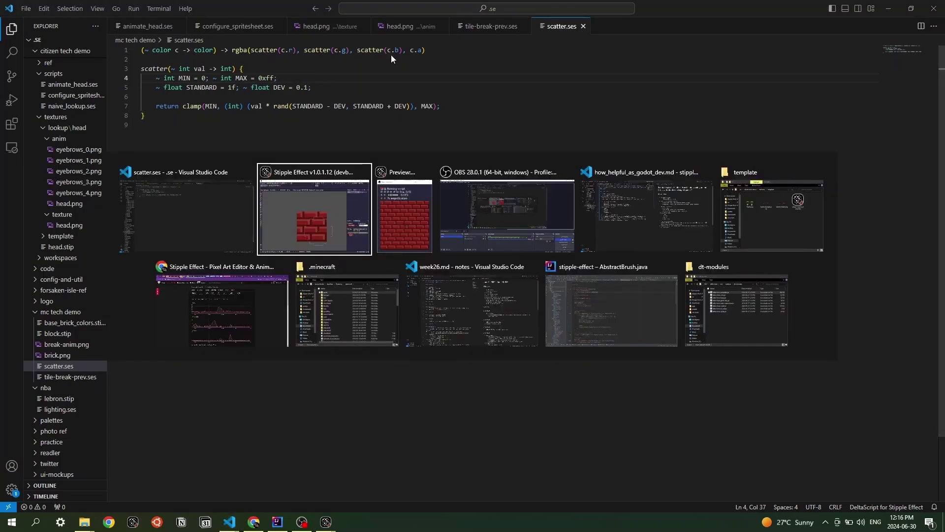
pyautogui.hotkey('alt', 'Tab')
pyautogui.hotkey('alt', 'Tab')
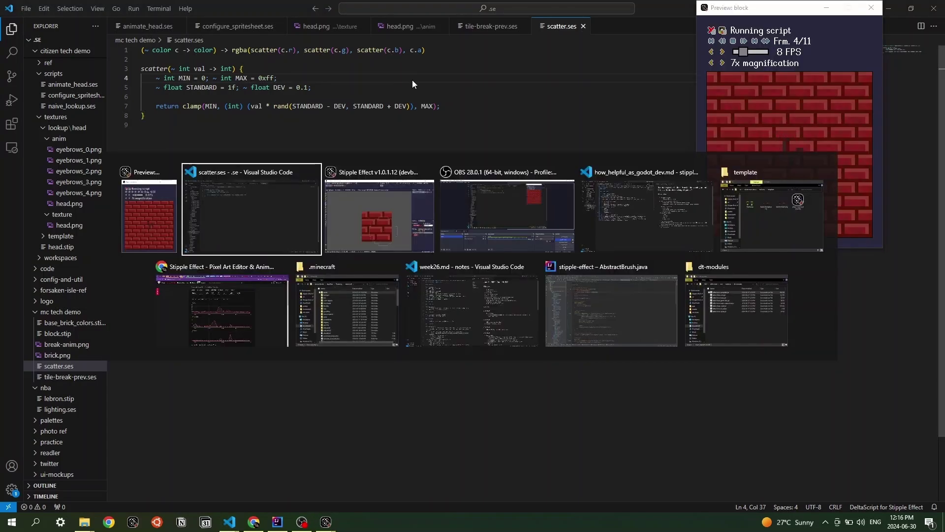
pyautogui.hotkey('alt', 'Tab')
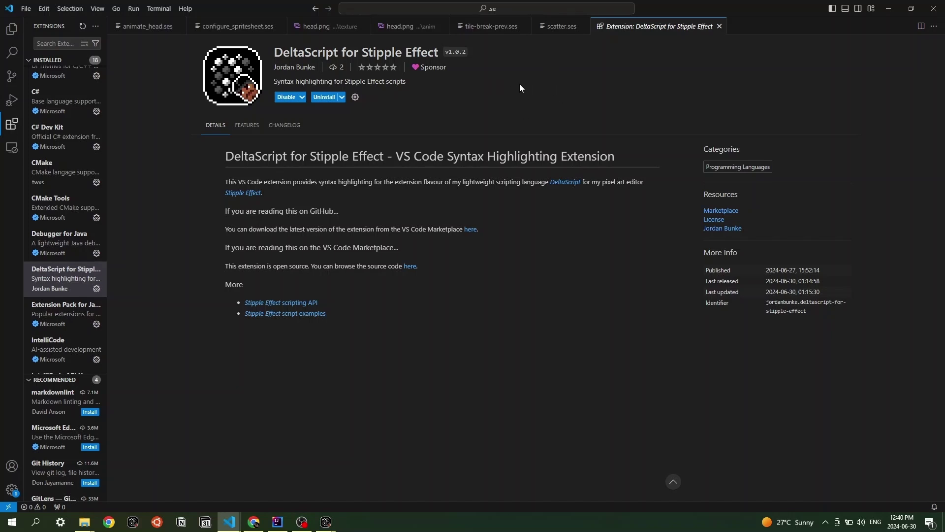
pyautogui.hotkey('alt', 'Tab')
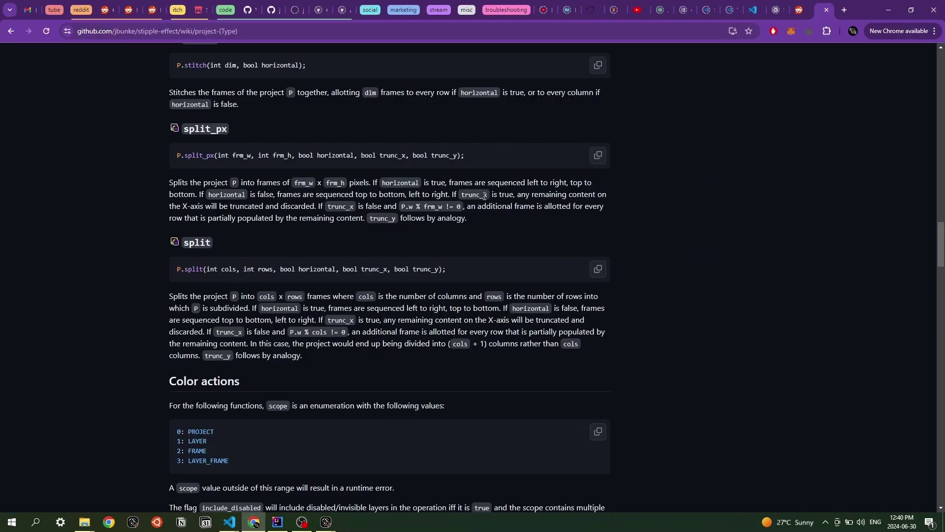
pyautogui.scroll(-4, 437, 199)
pyautogui.scroll(8, 407, 209)
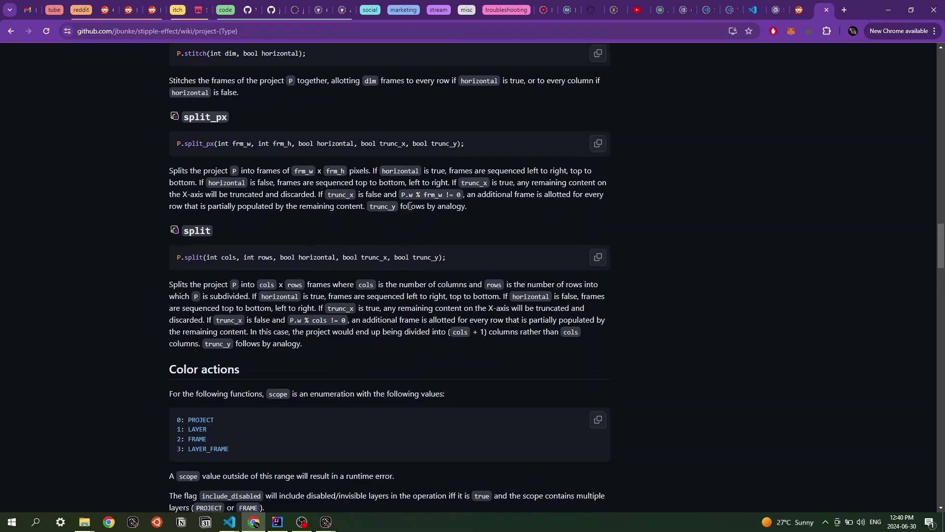
pyautogui.scroll(7, 407, 208)
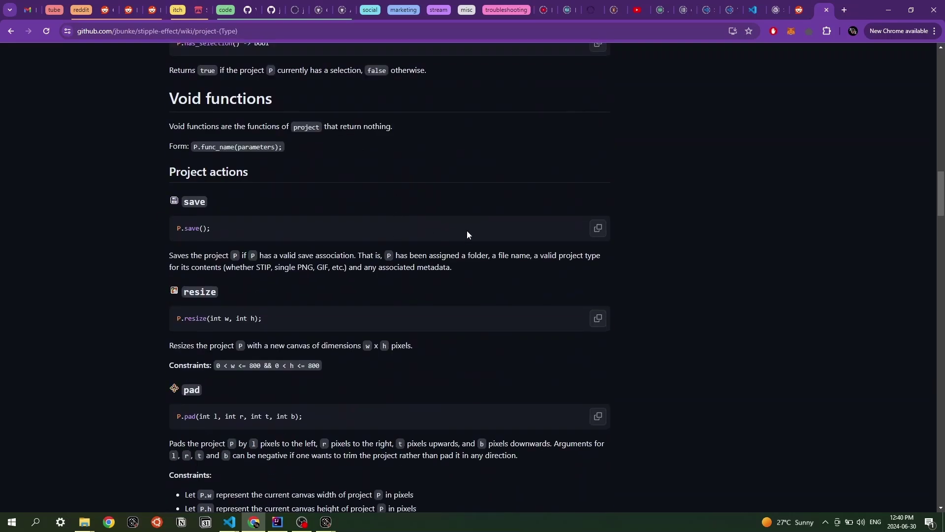
pyautogui.scroll(-8, 462, 226)
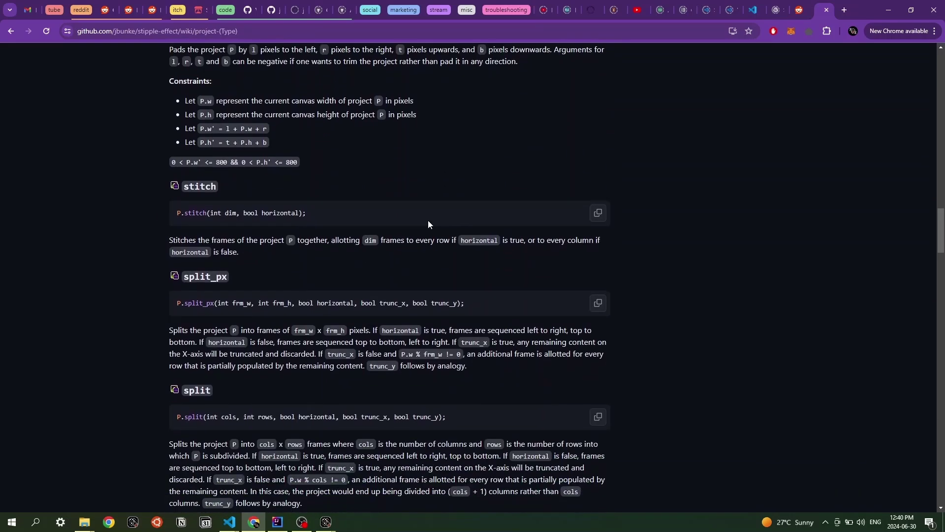
pyautogui.scroll(-3, 428, 224)
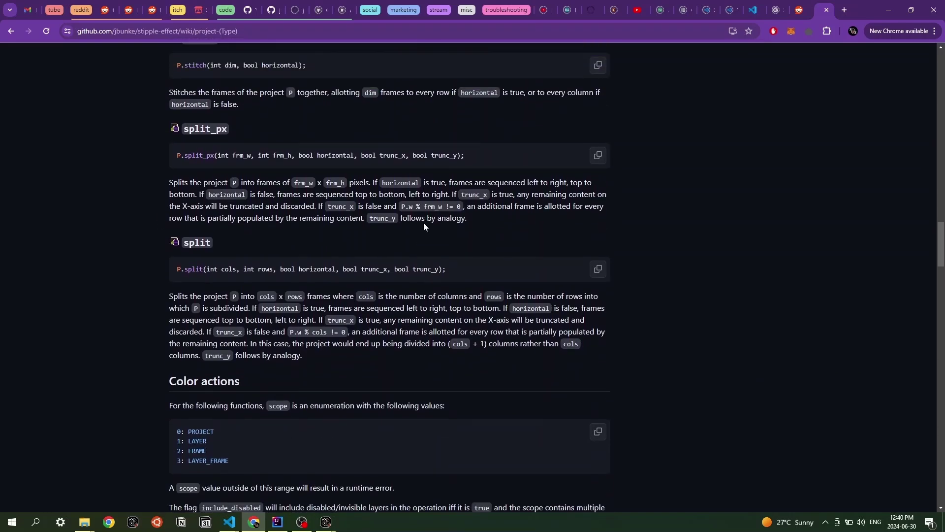
pyautogui.scroll(-1, 521, 207)
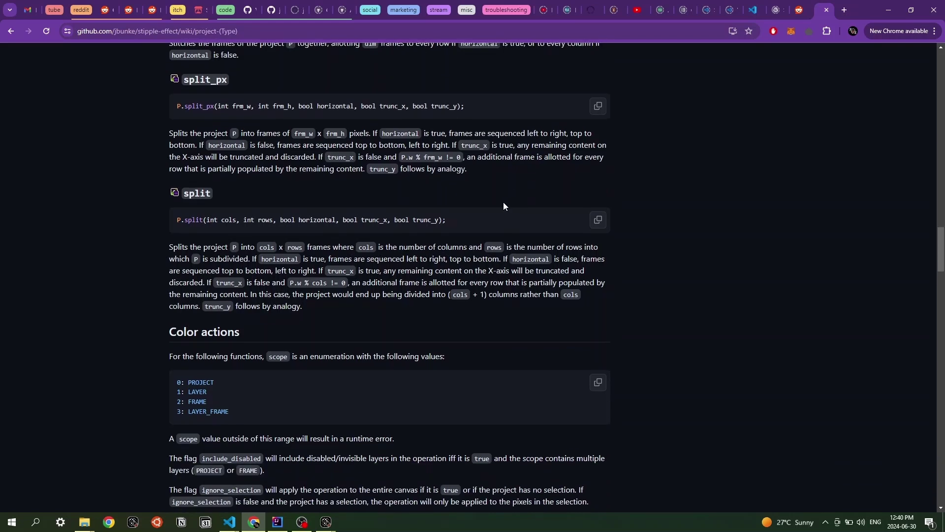